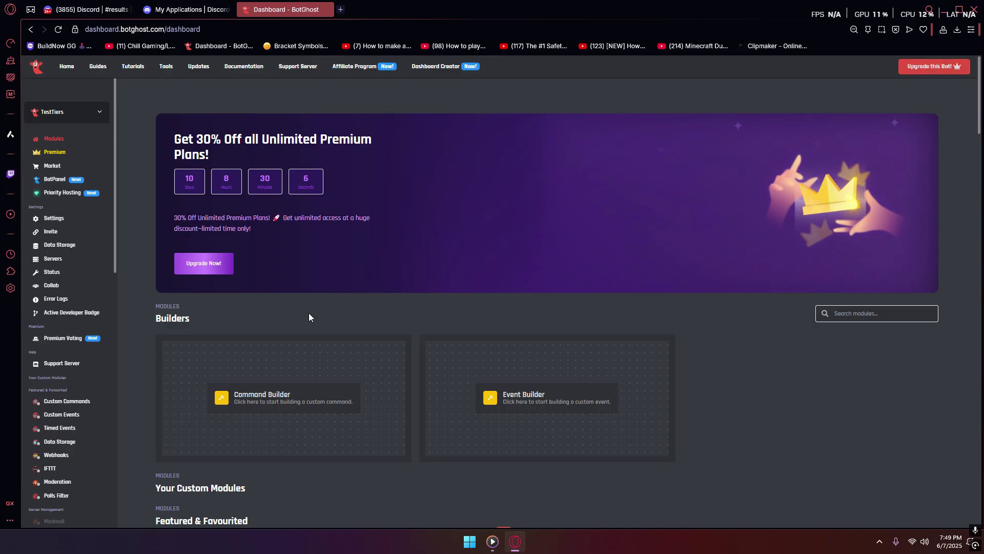
Step: Switch from the TestTiers bot dashboard to Discord's #results channel in ManyTiers Logs
click(95, 11)
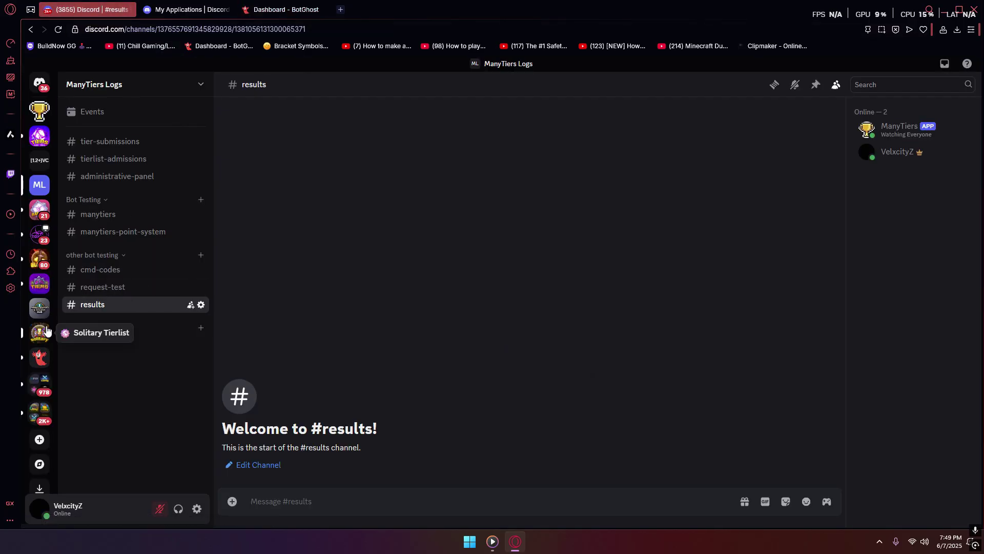
Step: Open the Minecrafters & Developers Hub server and browse the cmd-codes channel
click(39, 308)
scroll(149, 357, up, 8)
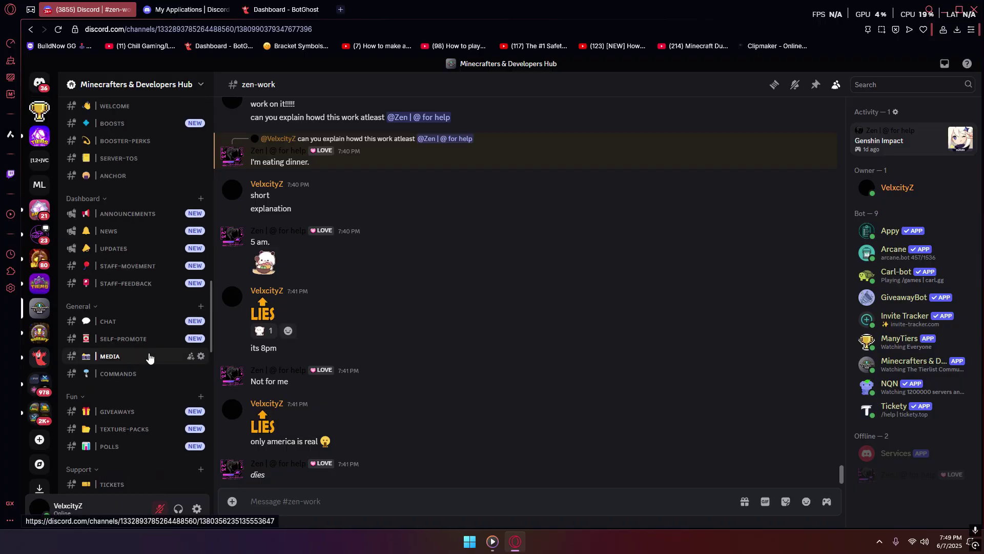
scroll(150, 357, down, 5)
click(128, 418)
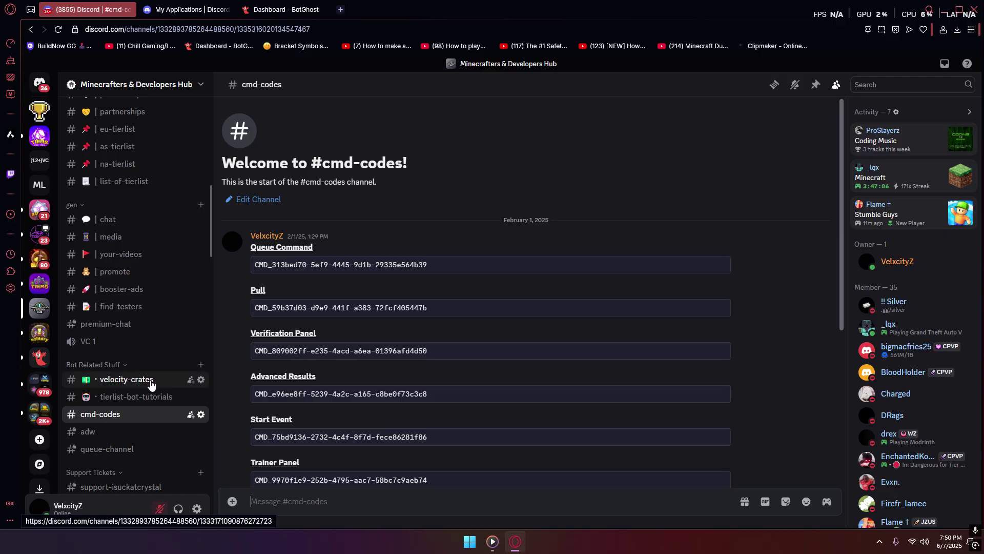
scroll(149, 381, down, 5)
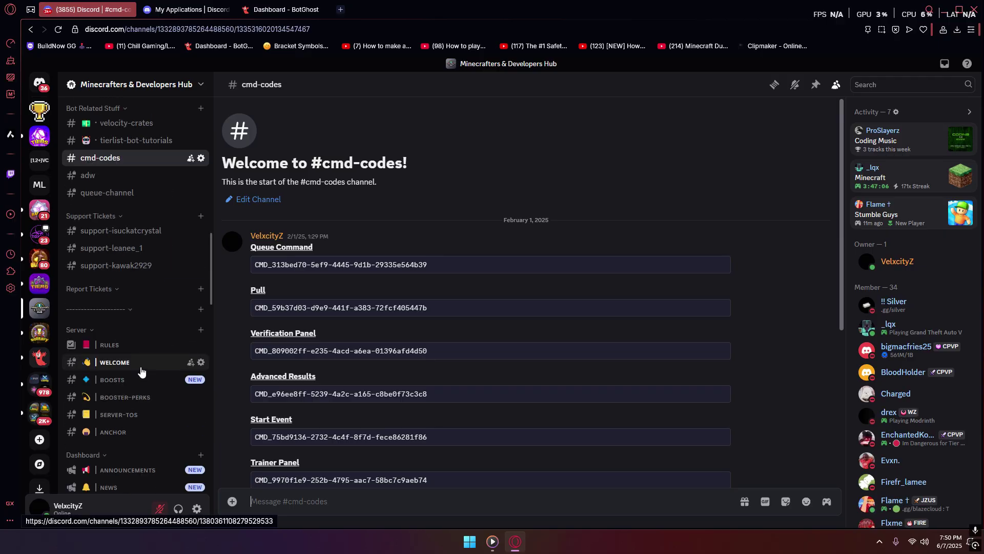
scroll(142, 359, up, 3)
scroll(149, 340, down, 9)
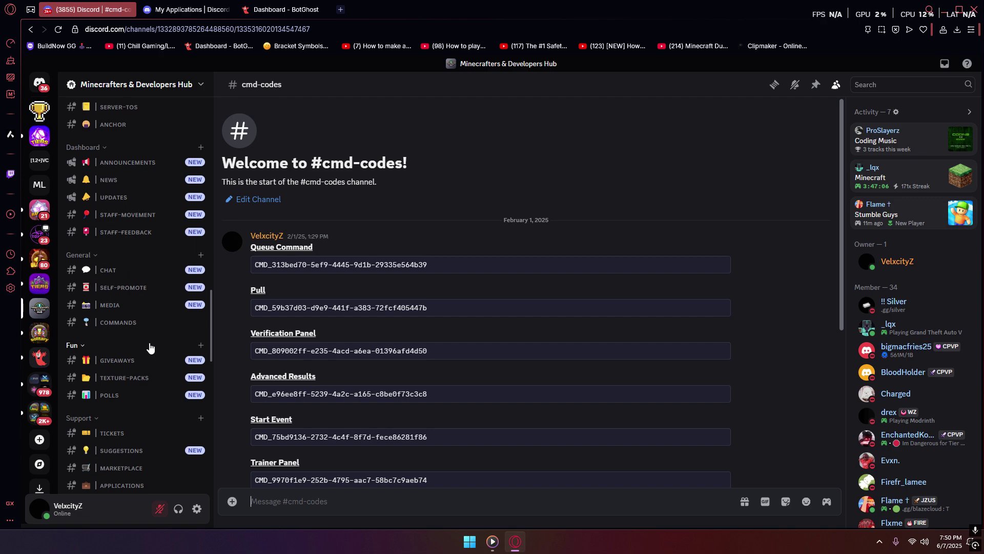
scroll(149, 348, down, 7)
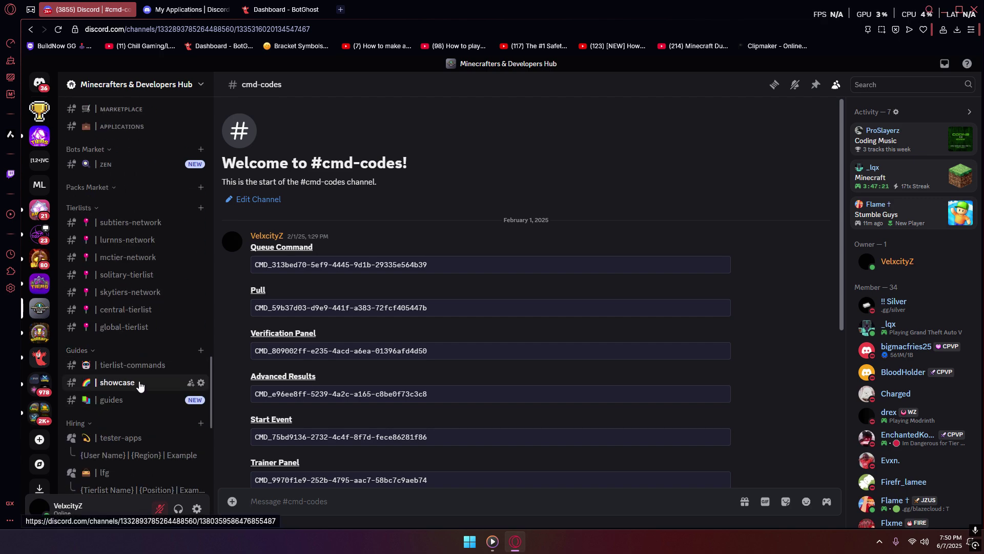
Step: Review the saved command codes in #tierlist-commands before returning to BotGhost
click(134, 365)
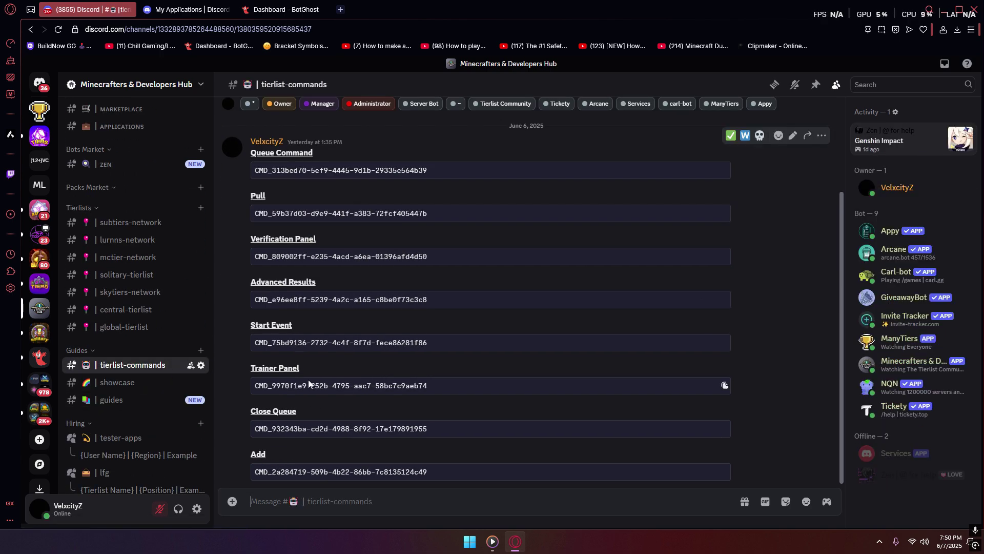
scroll(165, 378, up, 10)
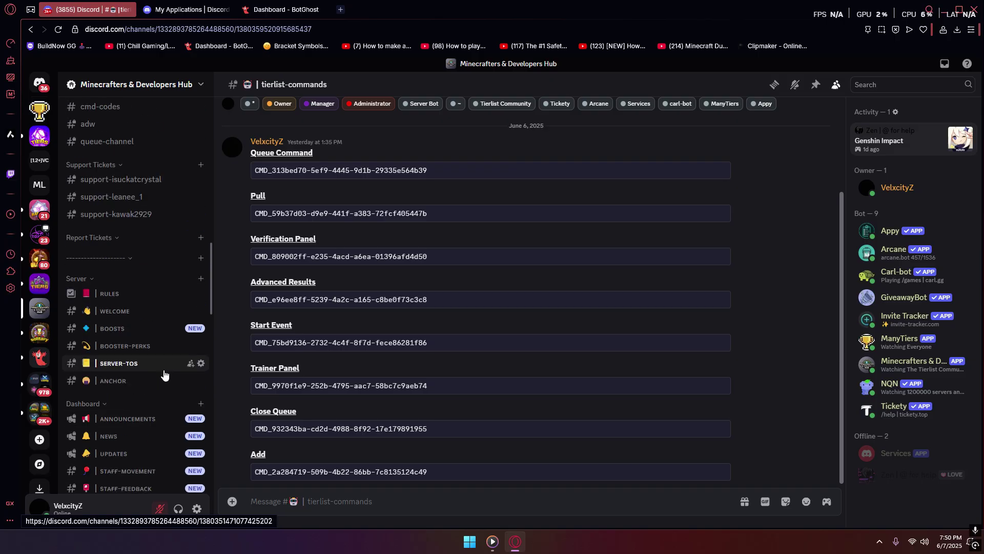
scroll(164, 375, down, 8)
scroll(445, 404, up, 3)
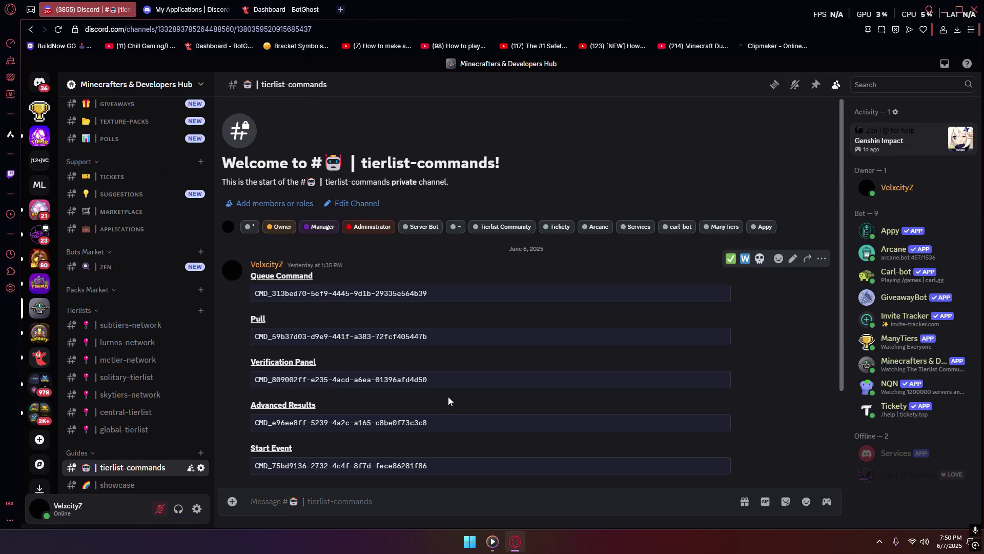
scroll(448, 400, down, 3)
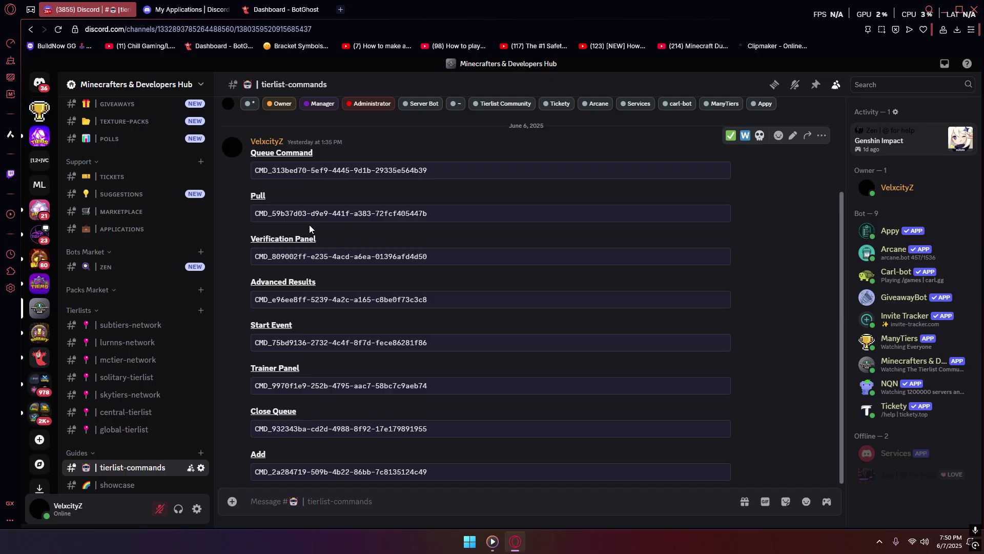
click(281, 9)
Step: Exit the command builder, check the bot's Settings page, and start a new custom command
click(272, 418)
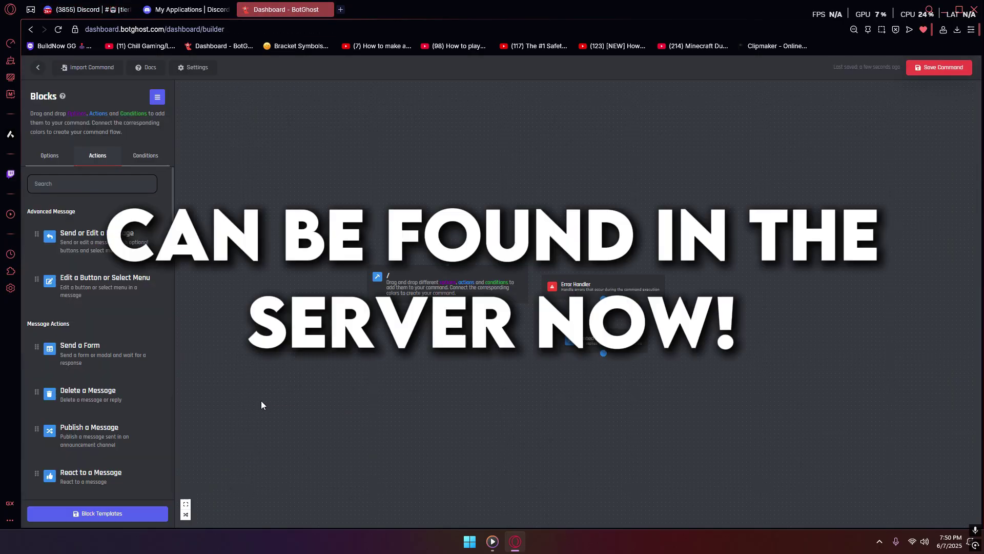
click(38, 67)
click(524, 330)
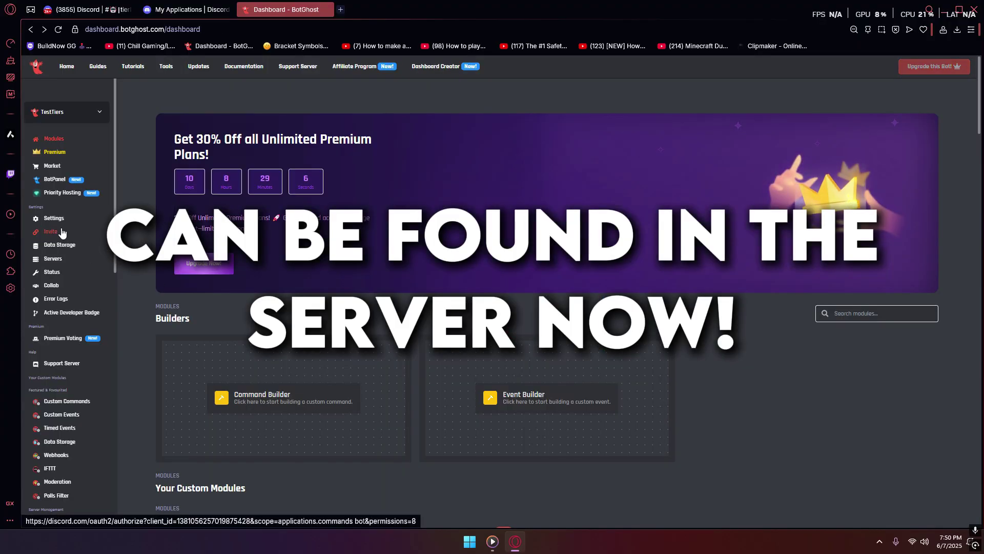
click(54, 218)
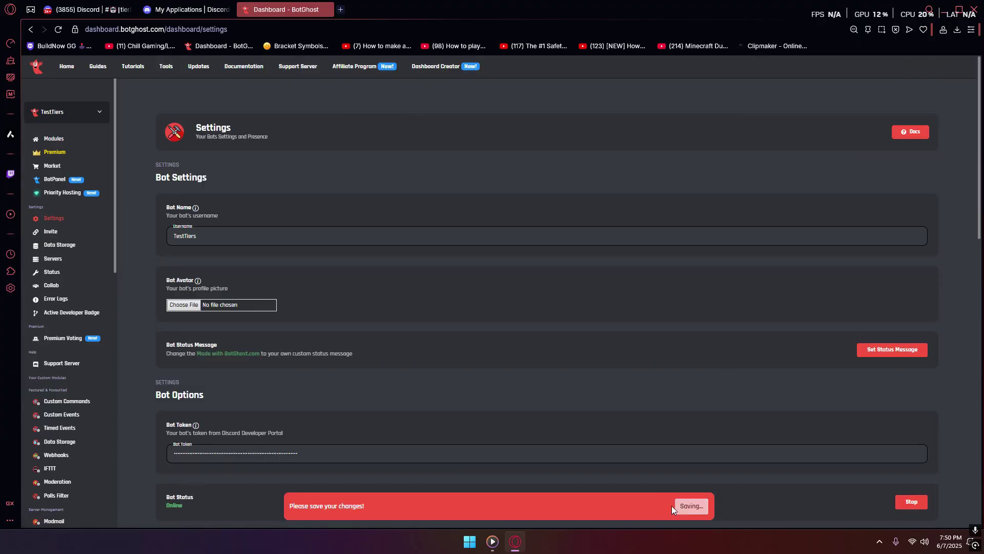
scroll(672, 505, down, 6)
scroll(672, 506, up, 5)
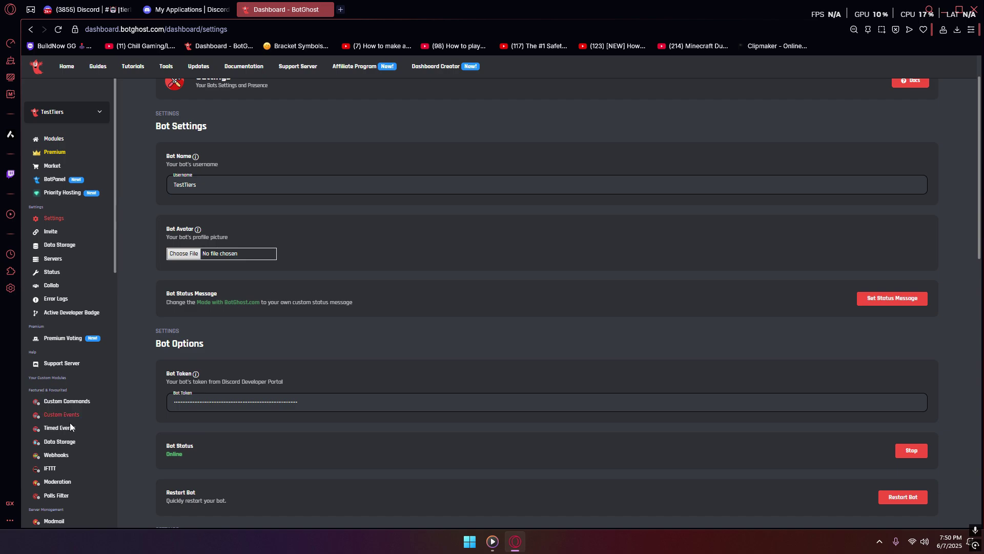
click(83, 403)
click(308, 306)
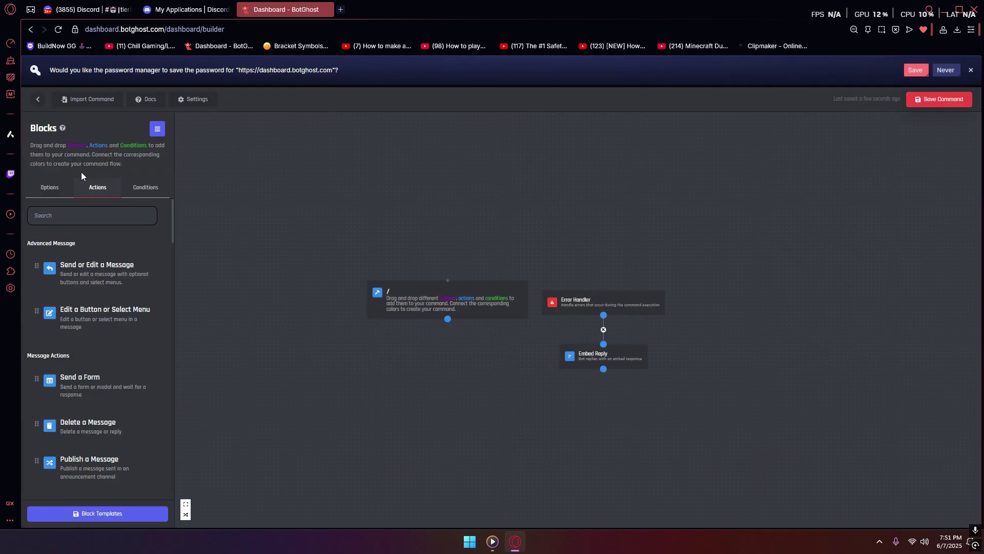
Step: Set the slash command's trigger name to 'testing ticket-panel'
click(38, 99)
click(472, 350)
click(441, 312)
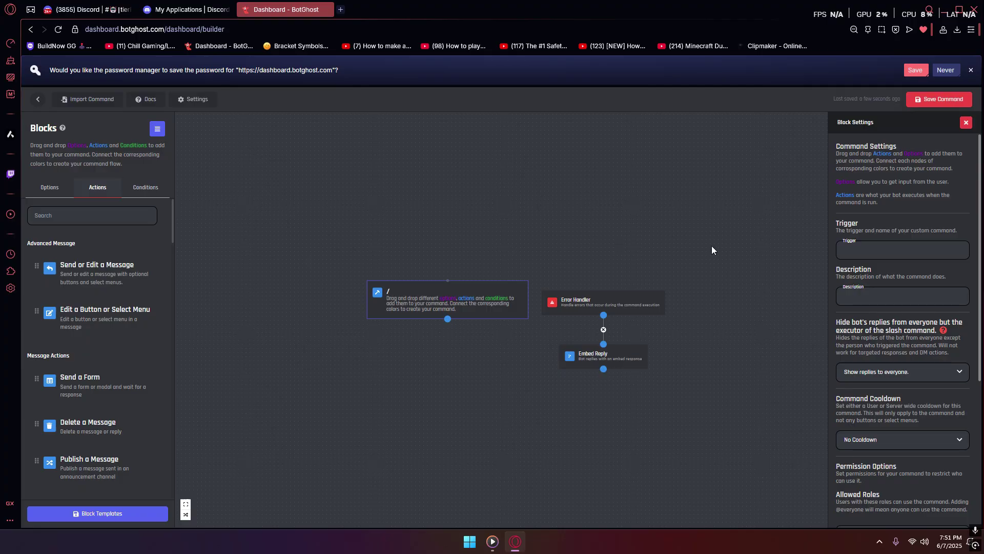
scroll(905, 262, down, 1)
click(892, 218)
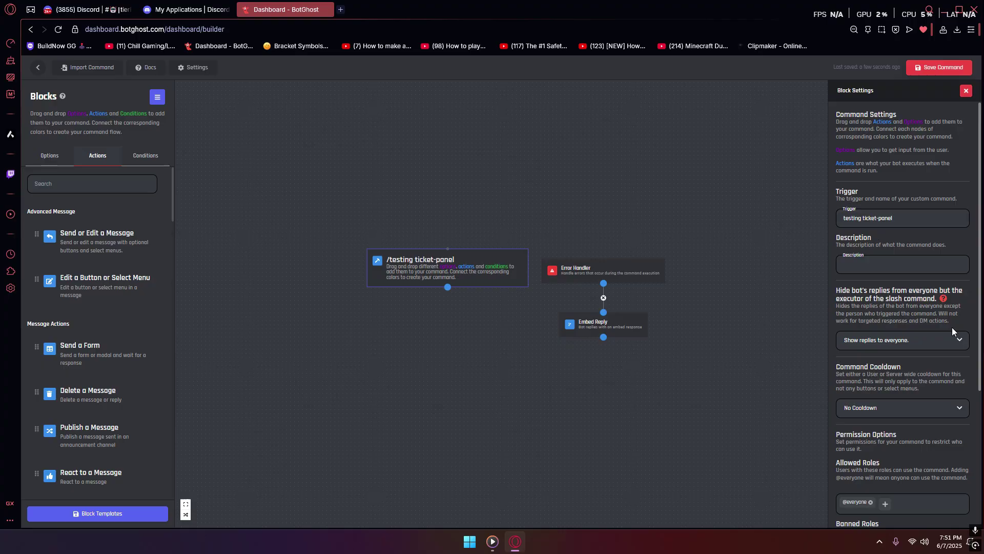
scroll(952, 327, down, 4)
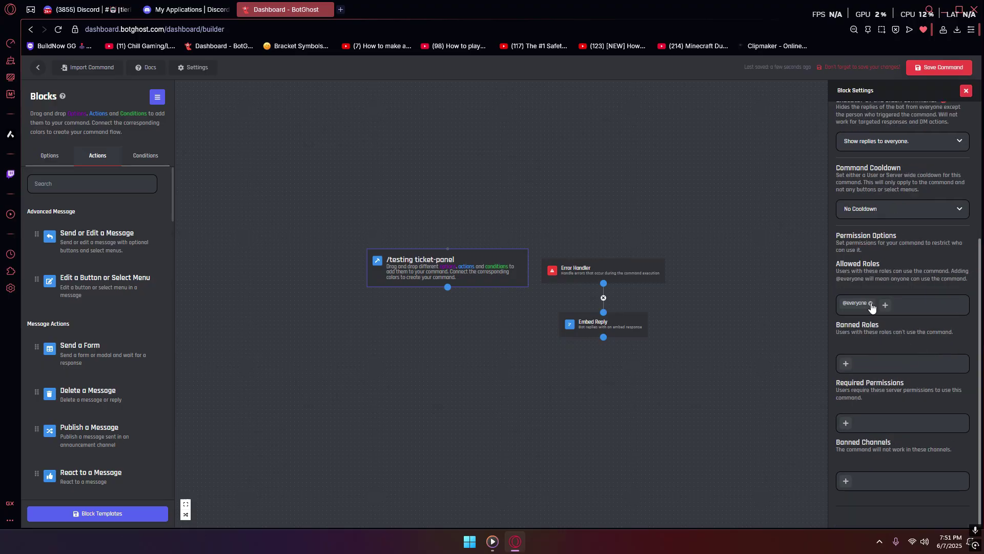
Step: Require ADMINISTRATOR permission and add a Send or Edit a Message block
click(846, 422)
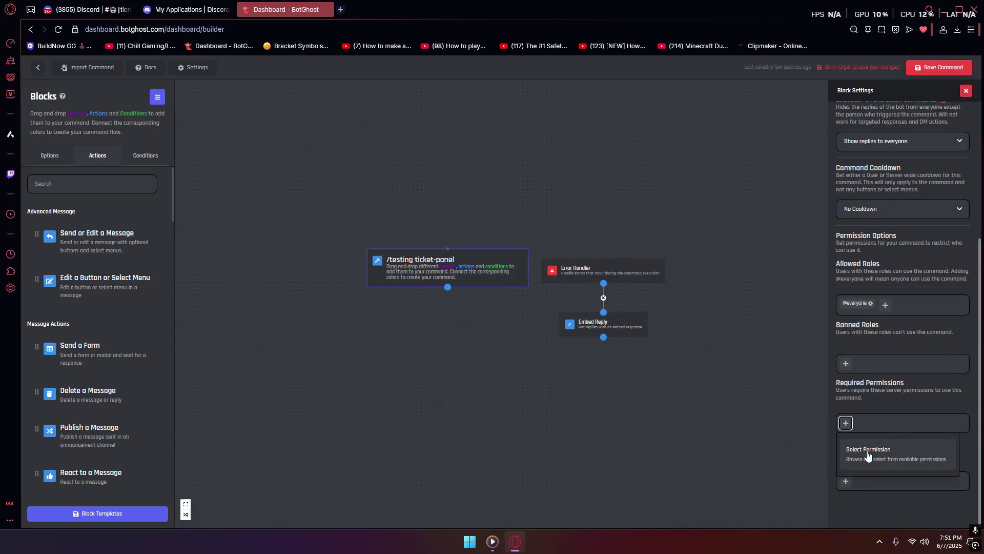
text(admin)
click(863, 494)
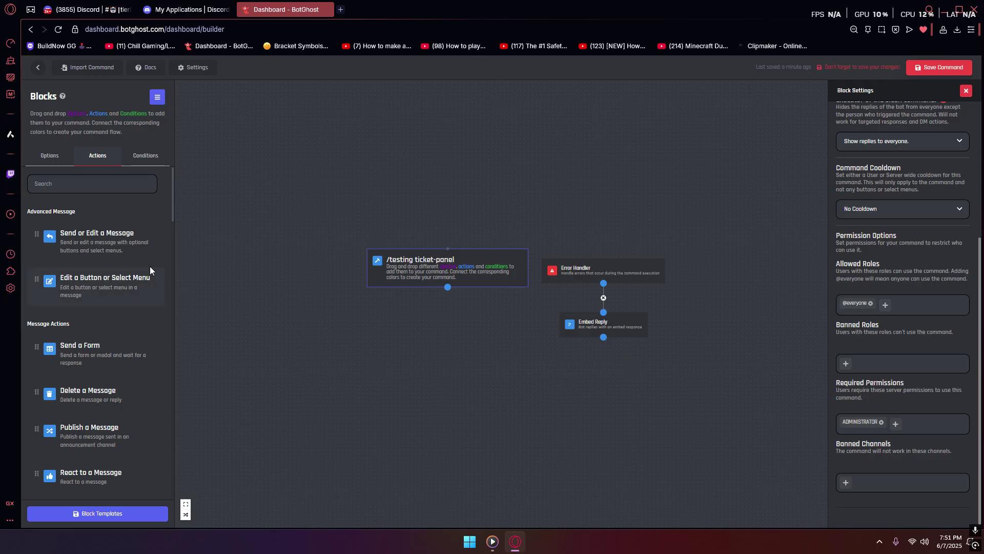
drag(119, 240, 563, 289)
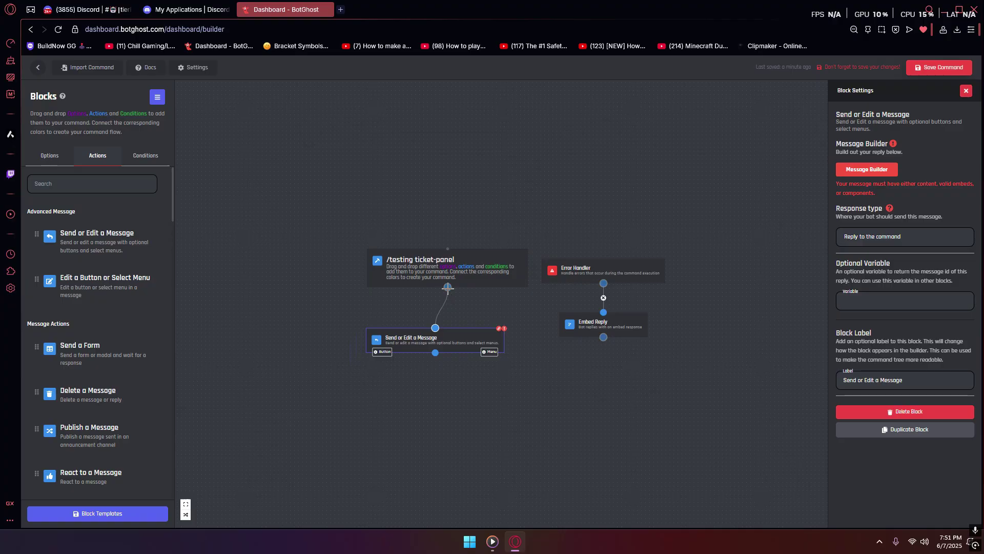
Step: Link the slash command to the message block, add a button, and add an embed
drag(435, 328, 447, 287)
click(393, 343)
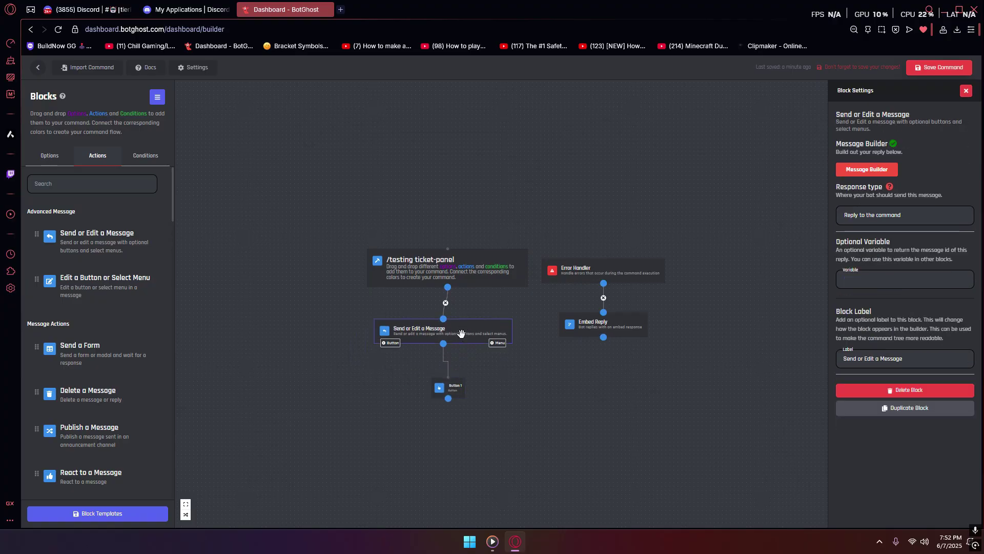
click(869, 169)
click(265, 248)
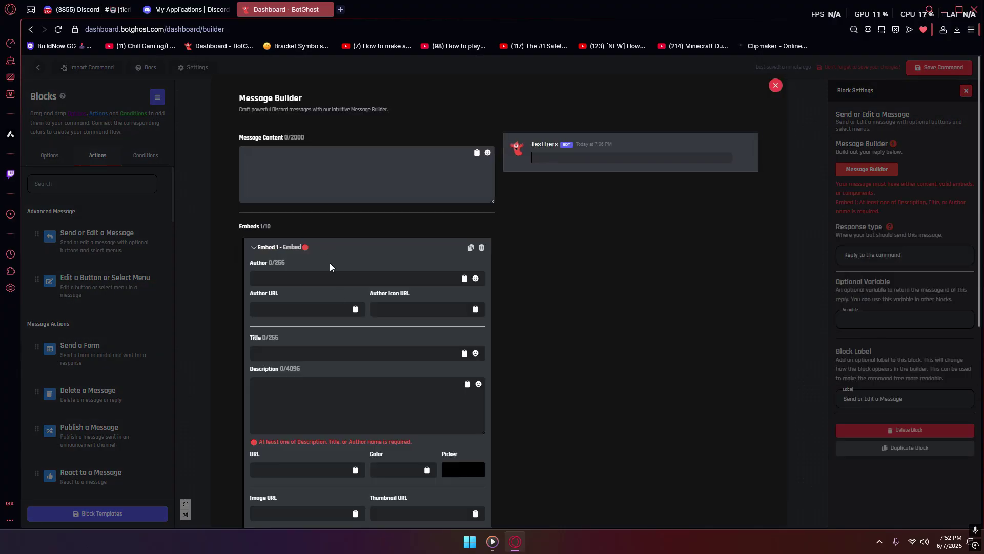
Step: Title the embed 'Testing Ticket Panel' with the description 'get tested here'
click(301, 354)
text(Testing)
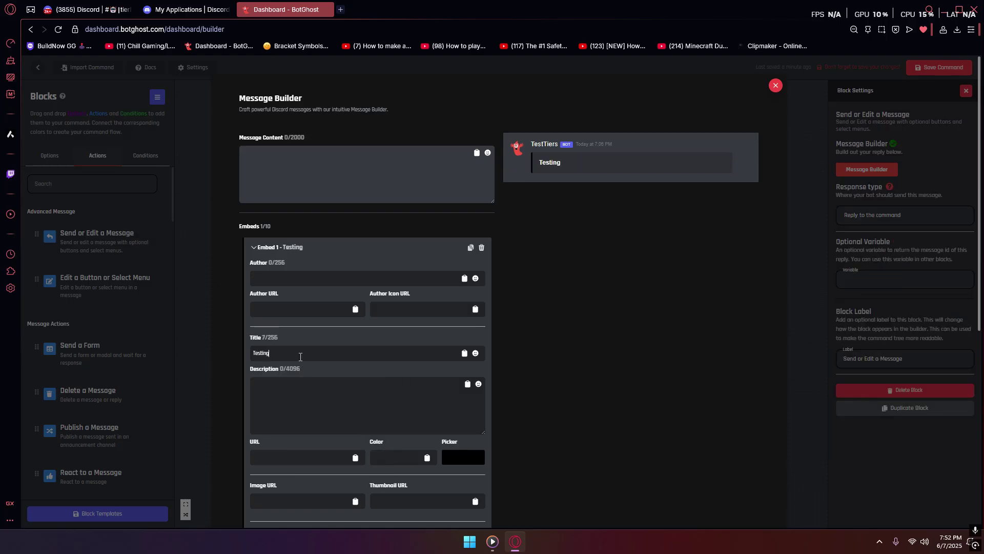
text( Ticket Panel)
click(317, 386)
text(here get tes)
text(ted)
key(BackSpace)
key(BackSpace)
key(BackSpace)
key(BackSpace)
key(BackSpace)
key(BackSpace)
key(BackSpace)
key(BackSpace)
key(BackSpace)
key(BackSpace)
key(BackSpace)
key(BackSpace)
key(BackSpace)
key(BackSpace)
key(BackSpace)
text(get tested)
scroll(359, 349, down, 3)
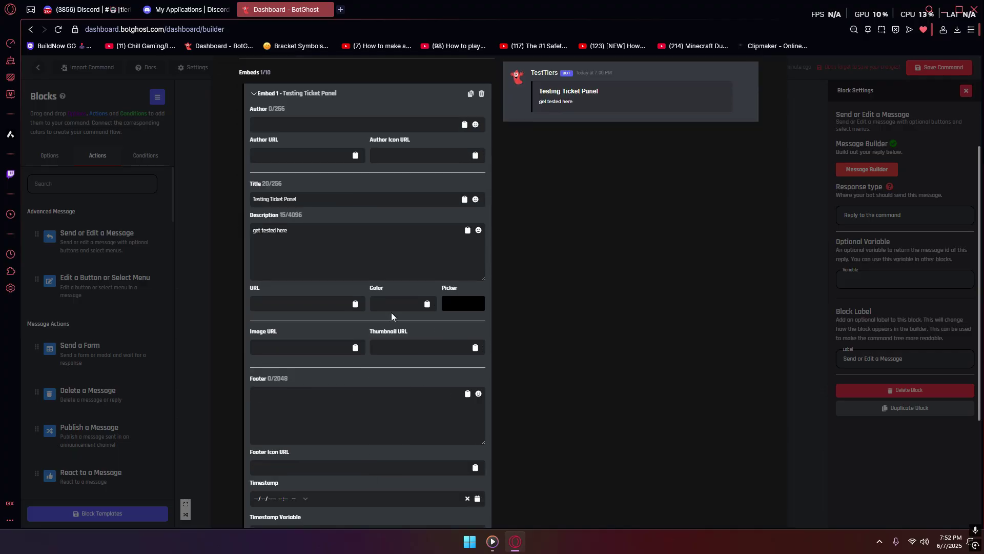
click(451, 307)
drag(484, 317, 359, 388)
scroll(359, 389, down, 4)
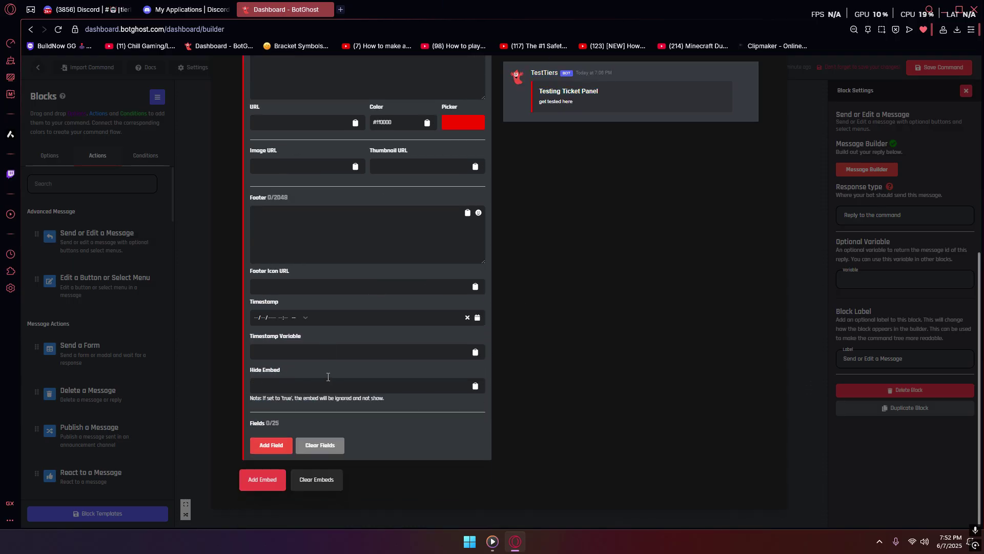
click(387, 372)
scroll(387, 372, up, 7)
text(@h)
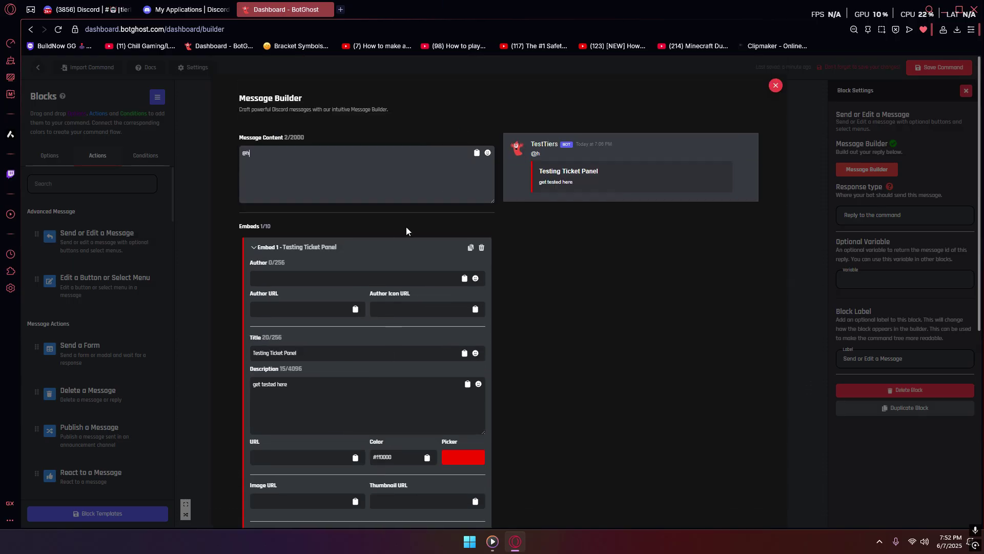
key(BackSpace)
key(BackSpace)
key(BackSpace)
key(BackSpace)
key(BackSpace)
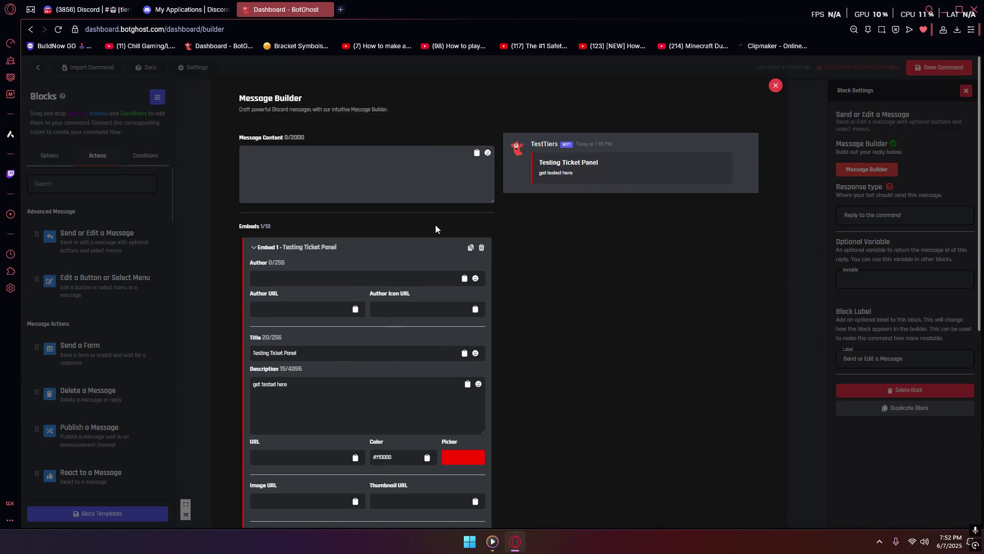
click(775, 86)
Step: Relabel the button 'Create Ticket' and set its style to Red
click(459, 353)
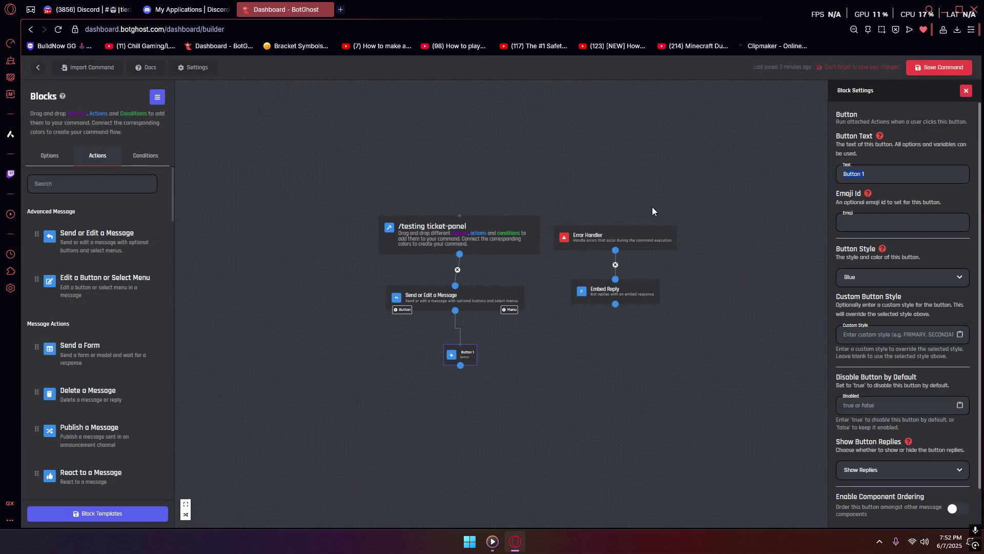
text(Enter)
key(BackSpace)
key(BackSpace)
key(BackSpace)
key(BackSpace)
key(BackSpace)
key(BackSpace)
text(Create Ticket)
drag(470, 343, 477, 273)
click(902, 277)
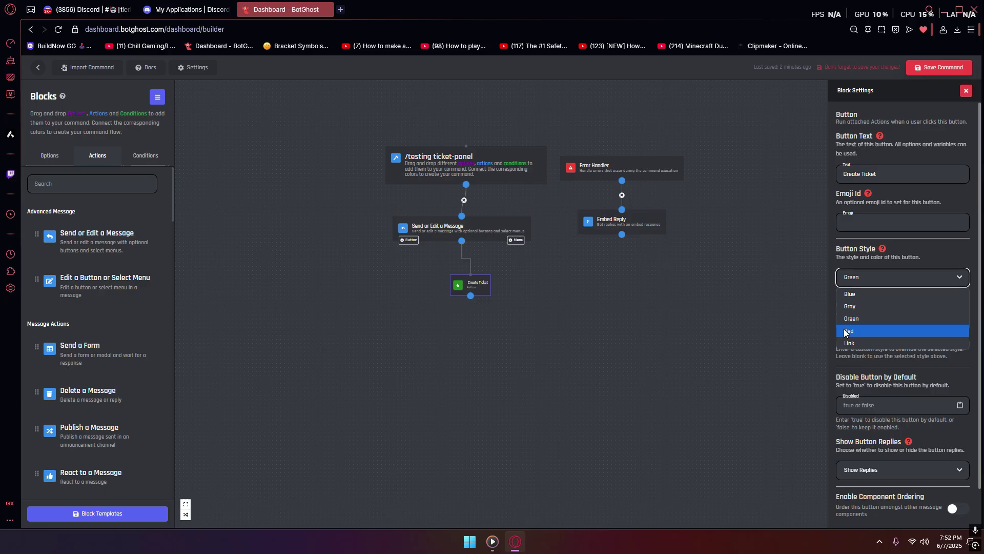
click(847, 330)
Step: Attach a Send a Form step named 'test' under Create Ticket and open its Form Builder
drag(82, 349, 379, 304)
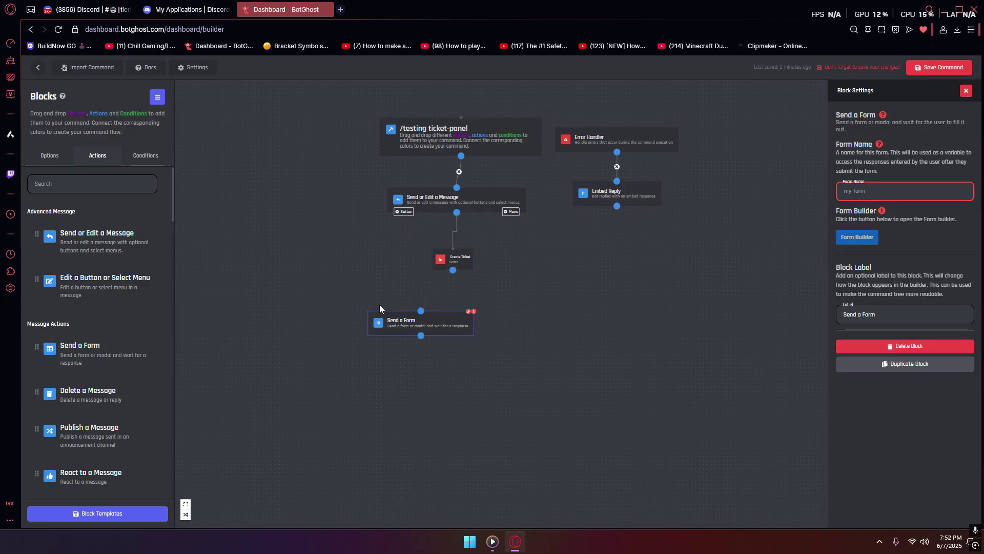
drag(447, 295, 454, 303)
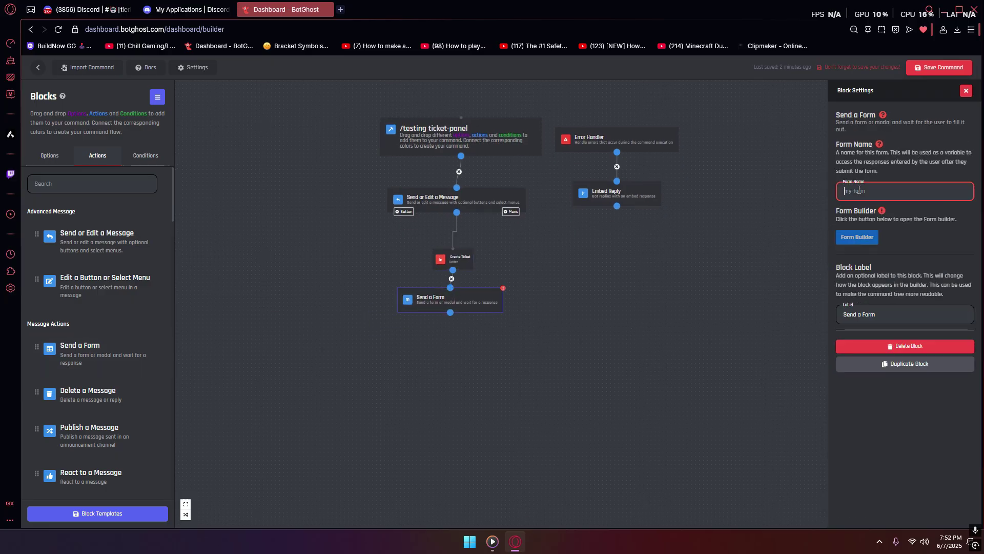
click(850, 234)
click(887, 190)
text(test)
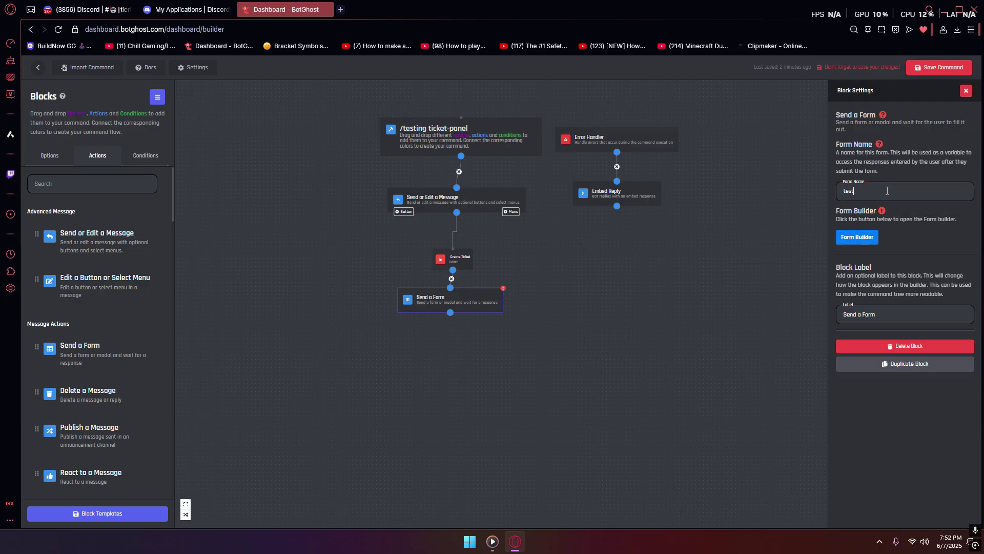
click(858, 237)
triple_click(369, 194)
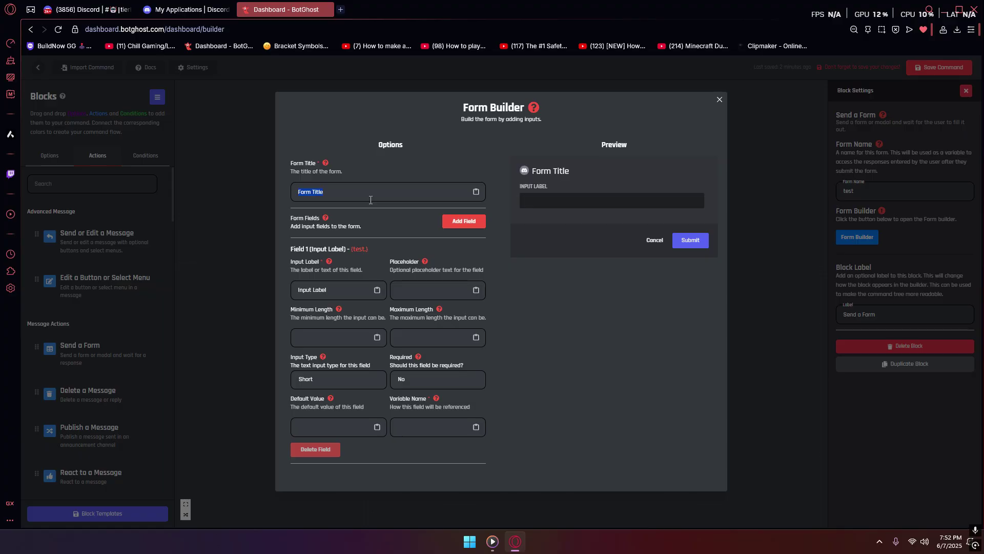
Step: Title the form 'Testing Ticket Form' and label the first two fields IGN and REGION
text(Testing Ticket Form)
key(Tab)
text(IGN)
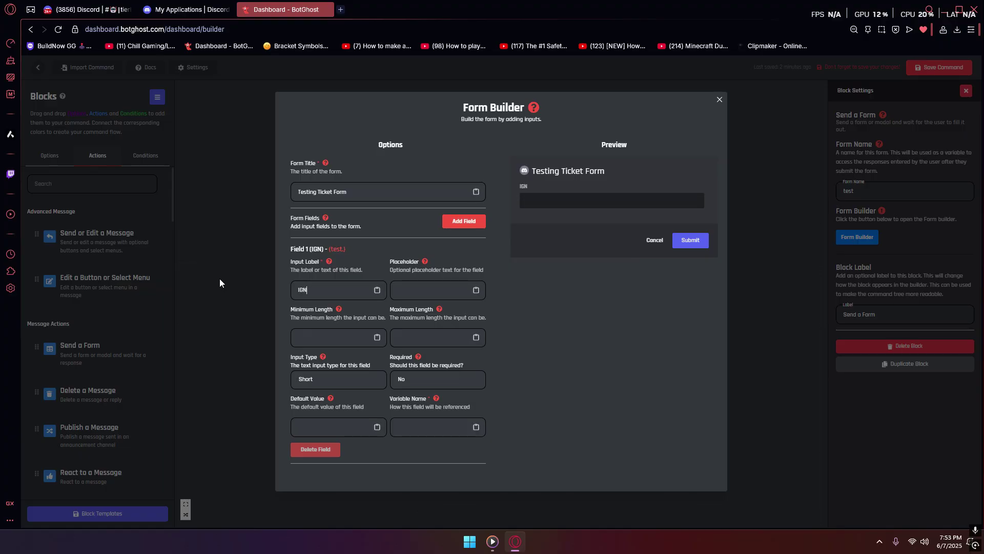
click(464, 221)
triple_click(333, 365)
text(REEGI)
key(BackSpace)
key(BackSpace)
key(BackSpace)
text(GION)
Step: Add third and fourth fields labelled Preferred Server and Current Tier
scroll(425, 315, up, 3)
click(461, 206)
triple_click(307, 305)
text(Preferred Server)
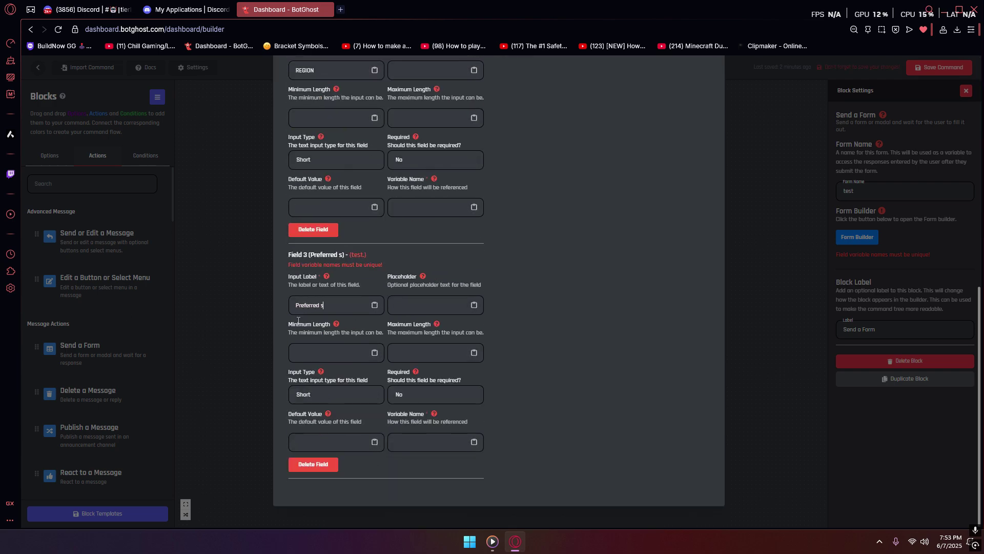
scroll(452, 251, up, 5)
click(461, 207)
triple_click(354, 307)
text(Current Tier)
Step: Make the IGN field required with variable name q1
click(418, 399)
scroll(419, 356, up, 9)
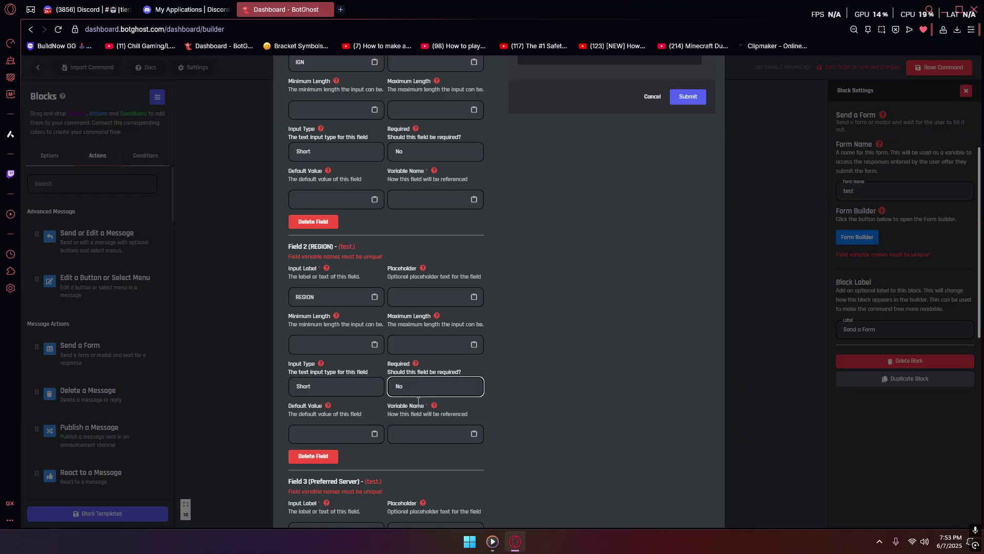
scroll(426, 354, up, 4)
click(424, 355)
click(413, 380)
click(408, 399)
text(q1)
Step: Give REGION and Preferred Server the variable names q2 and q3, then close the form builder
scroll(439, 407, down, 4)
click(421, 434)
text(q2)
scroll(424, 441, down, 4)
click(426, 451)
text(q3)
scroll(420, 461, down, 5)
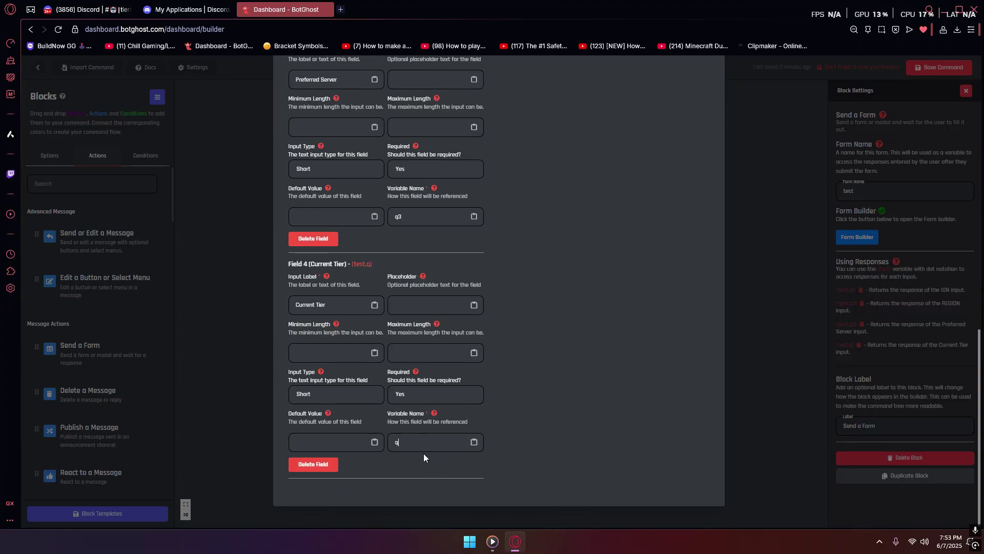
scroll(536, 464, up, 13)
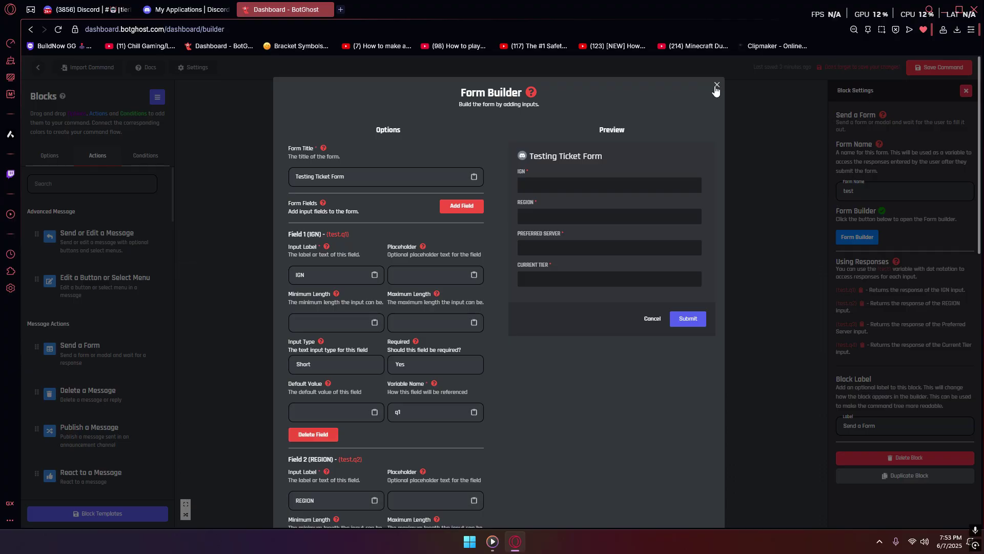
click(715, 90)
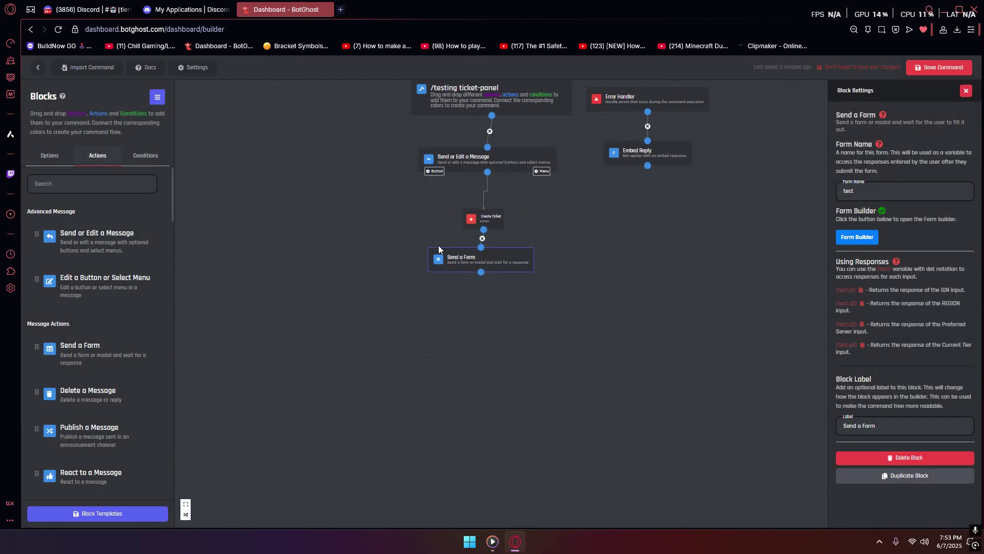
Step: Add a Create a Channel step after the form that names channels 'ticket- {user_name}'
text(create)
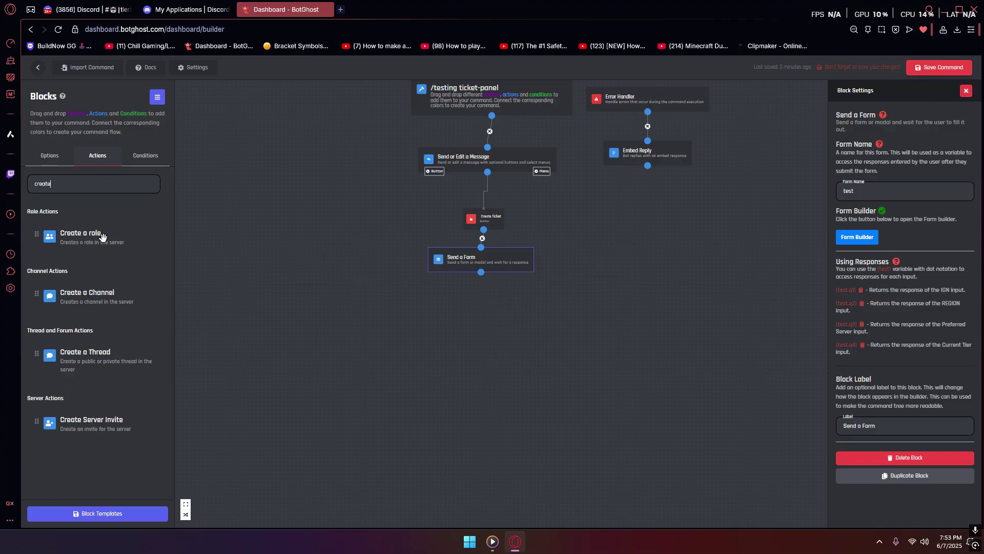
drag(111, 292, 478, 302)
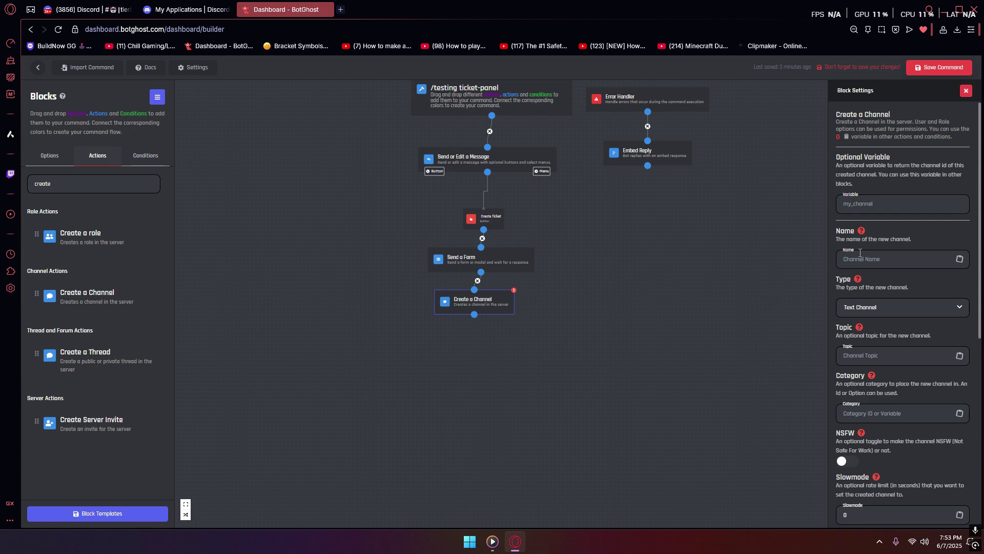
text(ticket- {user_name)
scroll(884, 320, down, 1)
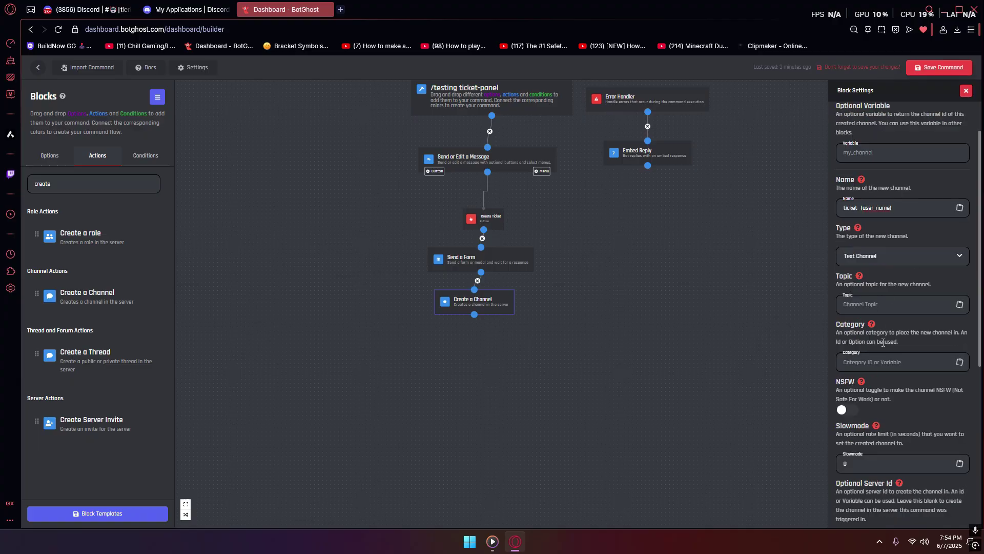
click(87, 9)
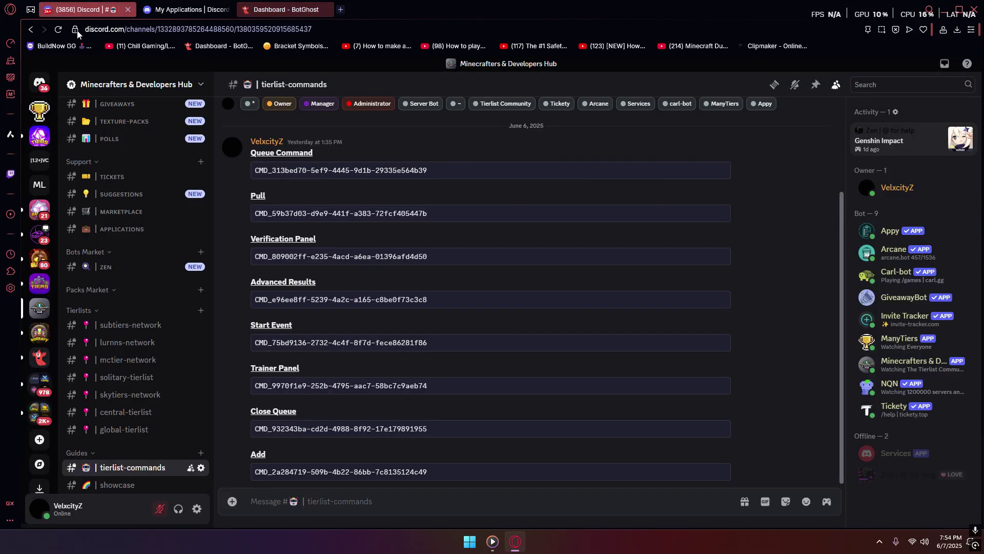
Step: Copy the ManyTiers Logs tickets category ID in Discord
click(39, 184)
right_click(91, 328)
click(151, 507)
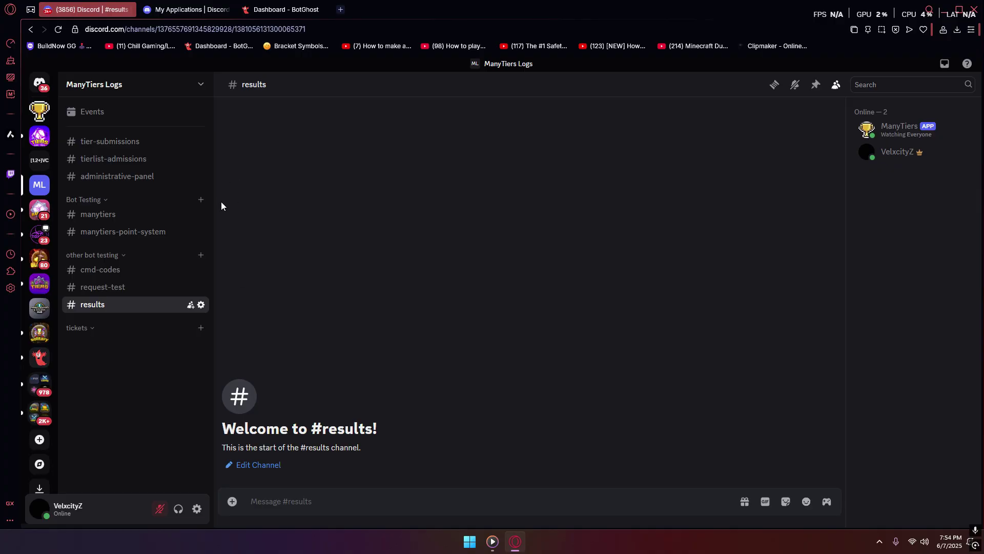
Step: Add a Role-type permission overwrite to the Create a Channel block
click(287, 10)
scroll(891, 368, down, 8)
click(892, 332)
scroll(885, 340, down, 4)
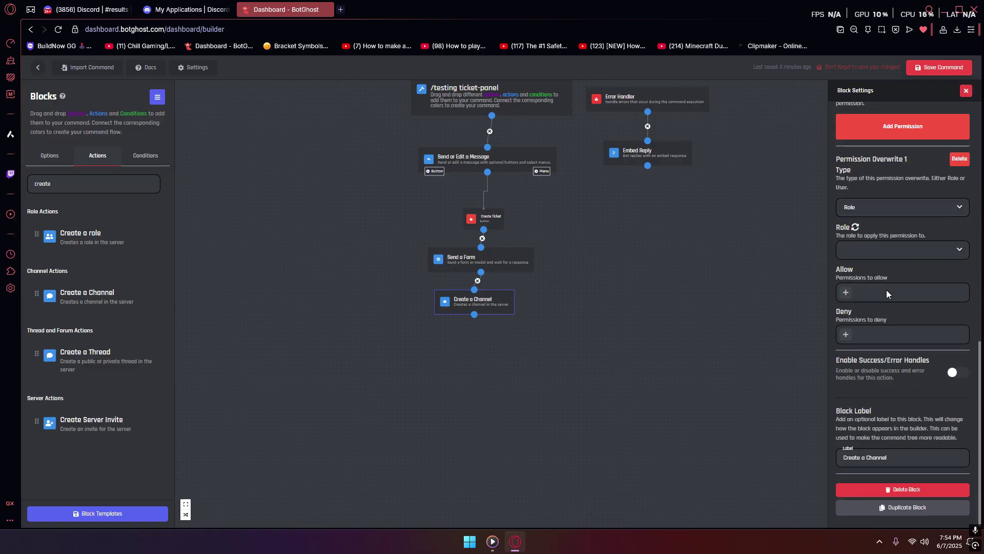
click(874, 208)
click(872, 218)
click(874, 207)
click(87, 9)
click(100, 269)
click(92, 304)
click(118, 288)
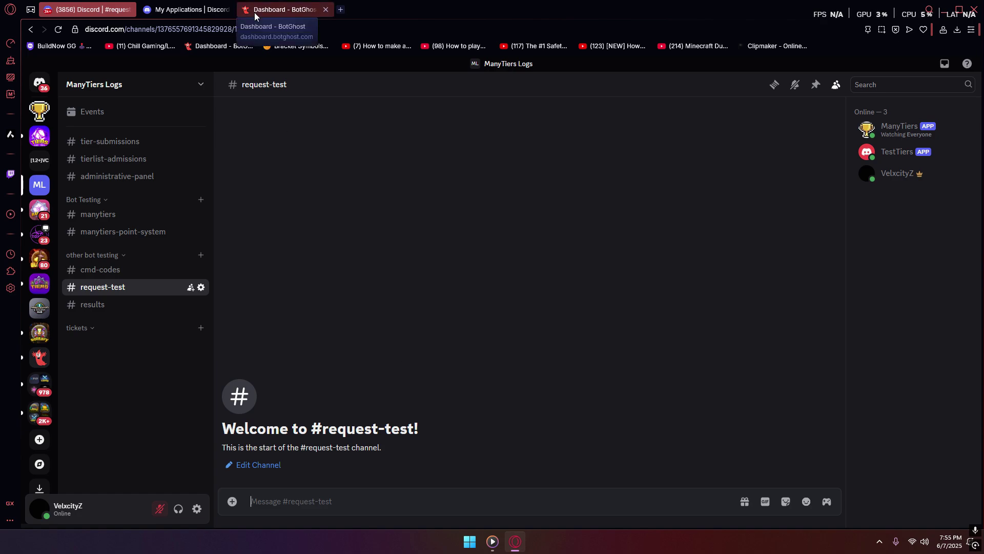
click(254, 13)
click(880, 250)
click(883, 280)
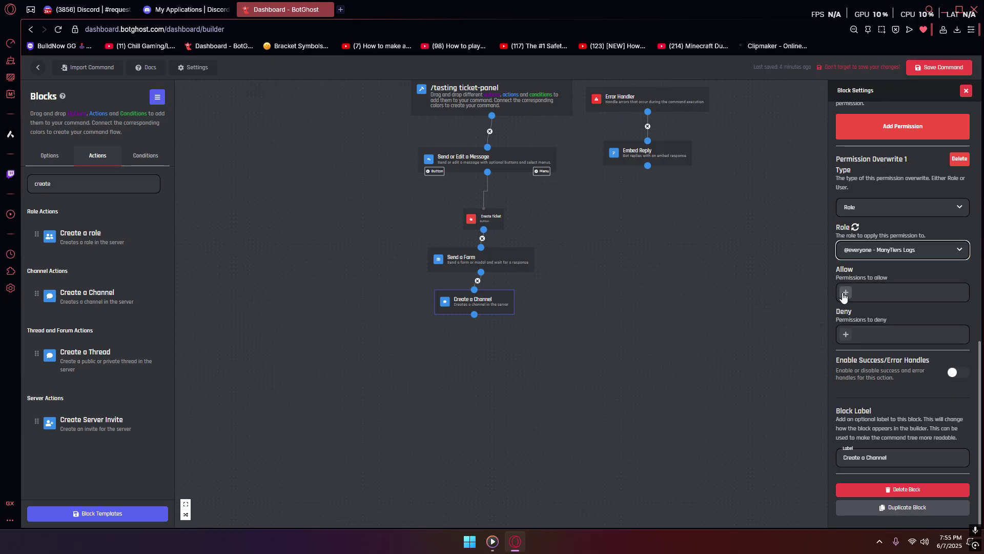
click(846, 334)
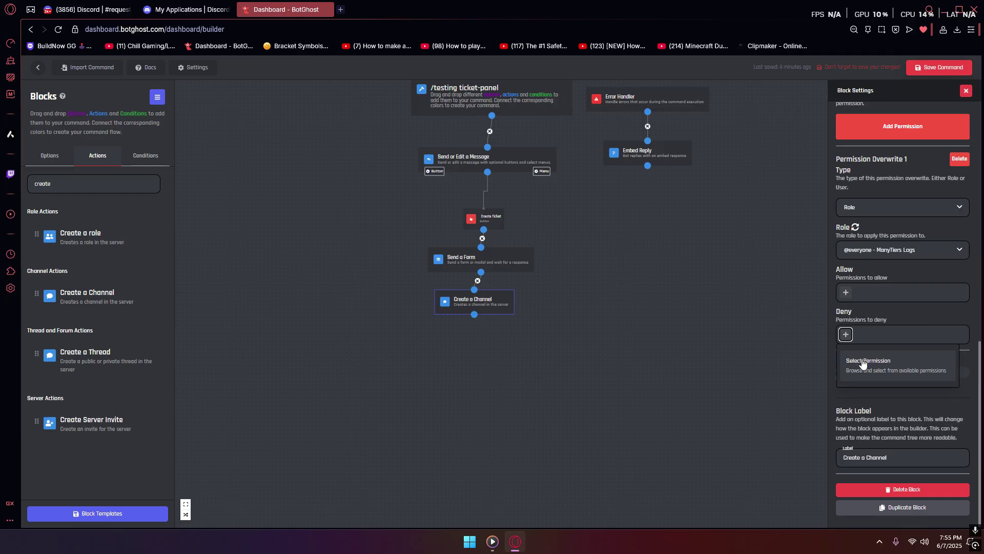
text(view)
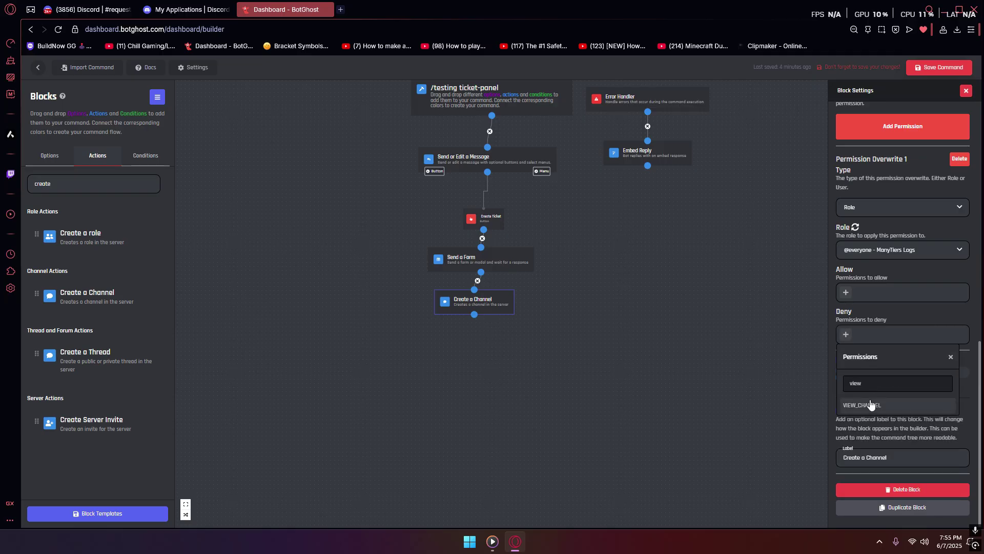
click(891, 406)
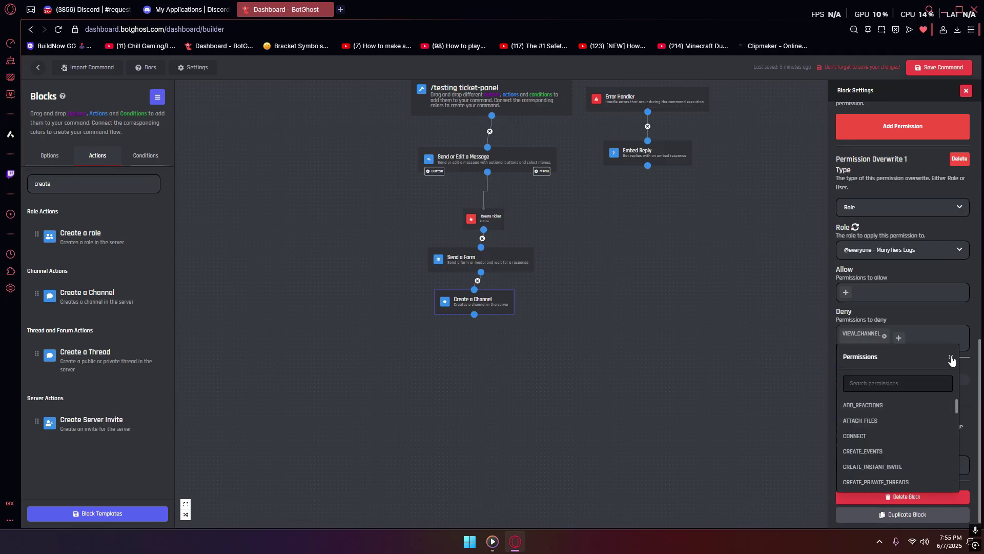
click(951, 358)
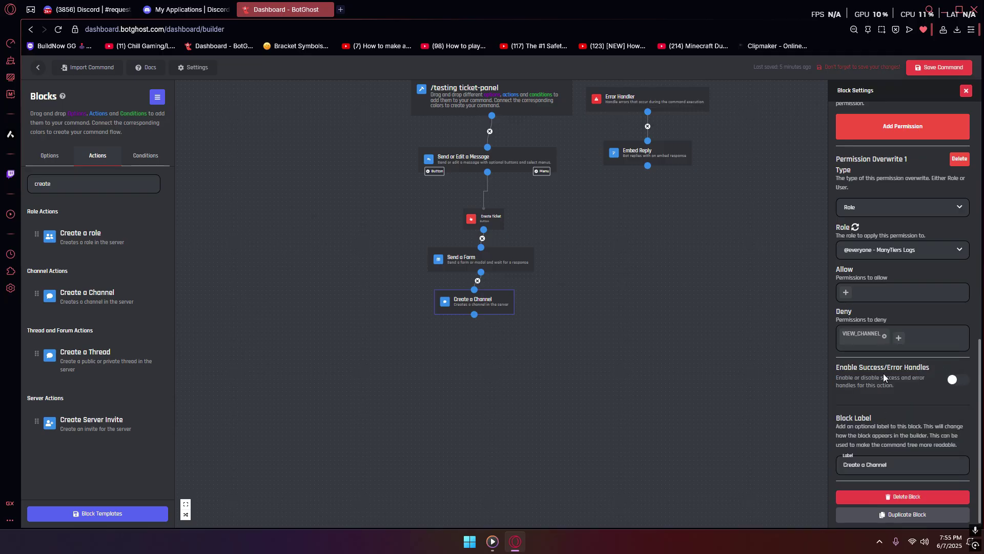
Step: Add a second overwrite allowing the tester role VIEW_CHANNEL and SEND_MESSAGES
click(902, 126)
scroll(900, 215, down, 5)
click(881, 261)
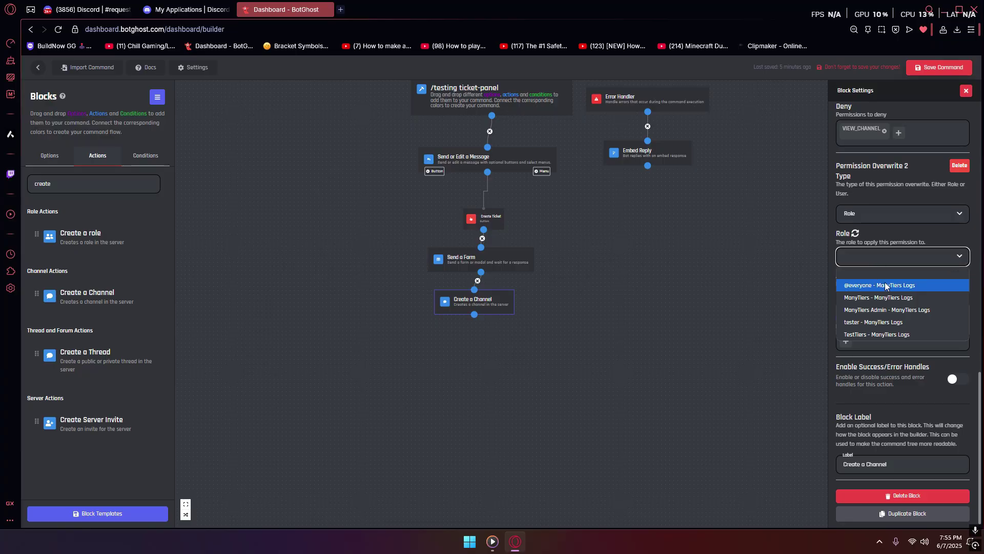
click(885, 323)
click(846, 299)
text(view)
click(865, 369)
text(send)
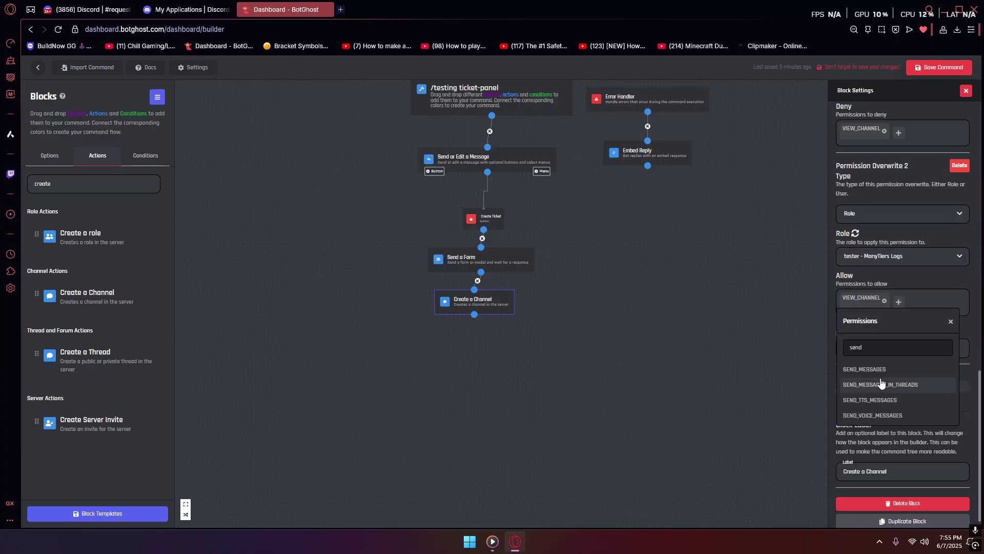
click(872, 369)
click(950, 324)
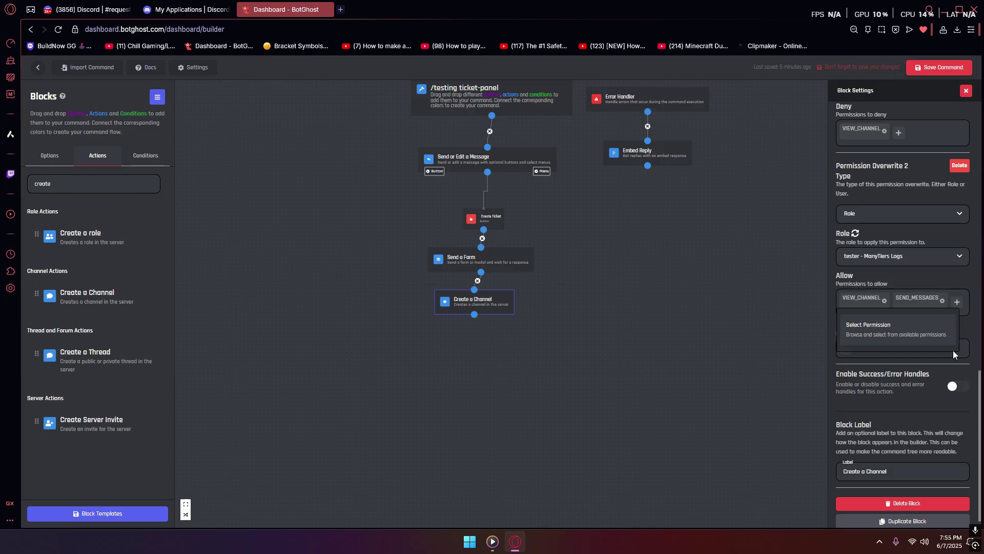
Step: Add a third overwrite of type user for {user}
scroll(923, 332, up, 5)
click(894, 174)
scroll(868, 229, down, 5)
click(867, 207)
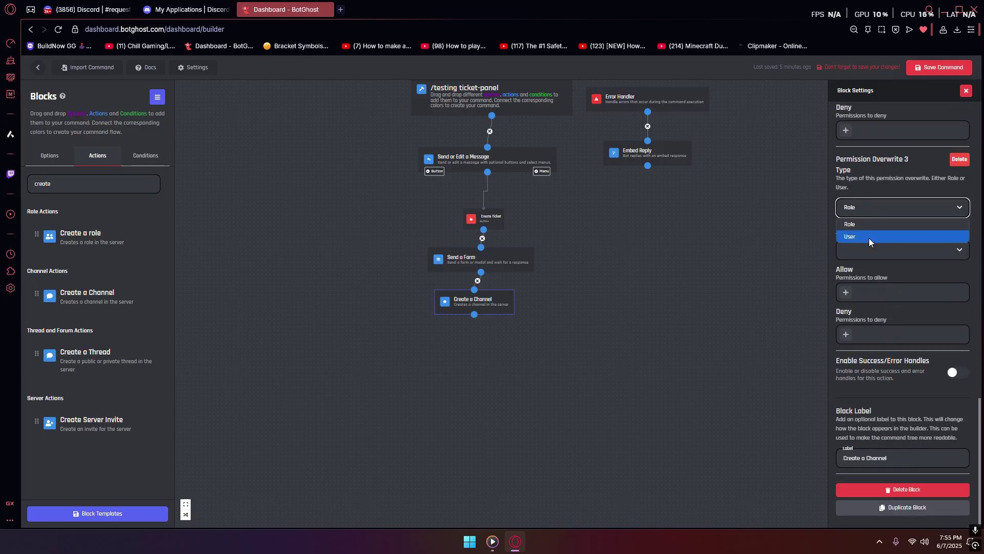
click(869, 238)
click(868, 265)
text({user)
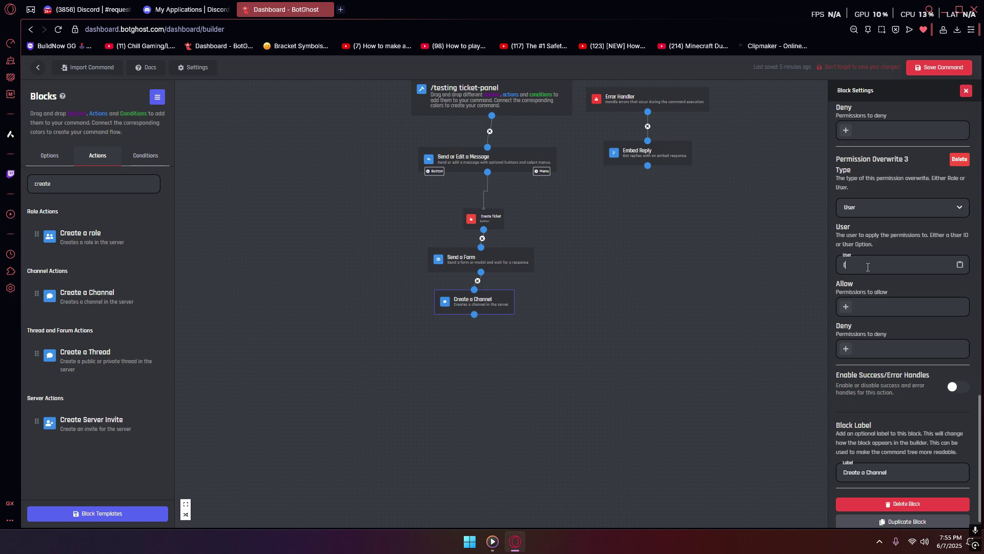
Step: Allow {user} VIEW_CHANNEL and SEND_MESSAGES, then close the block settings
click(846, 307)
text(view)
click(866, 377)
text(sened)
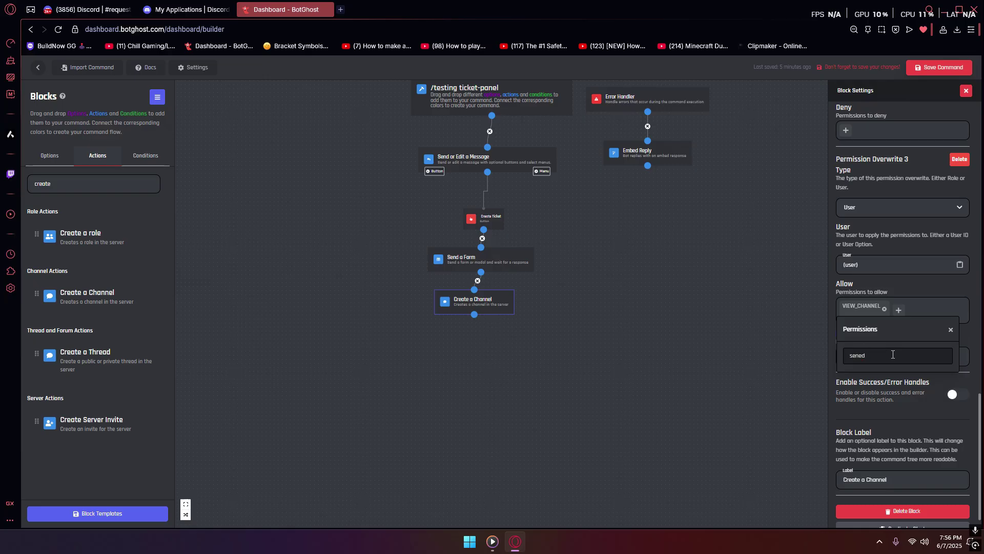
key(BackSpace)
text(d)
click(890, 377)
key(Escape)
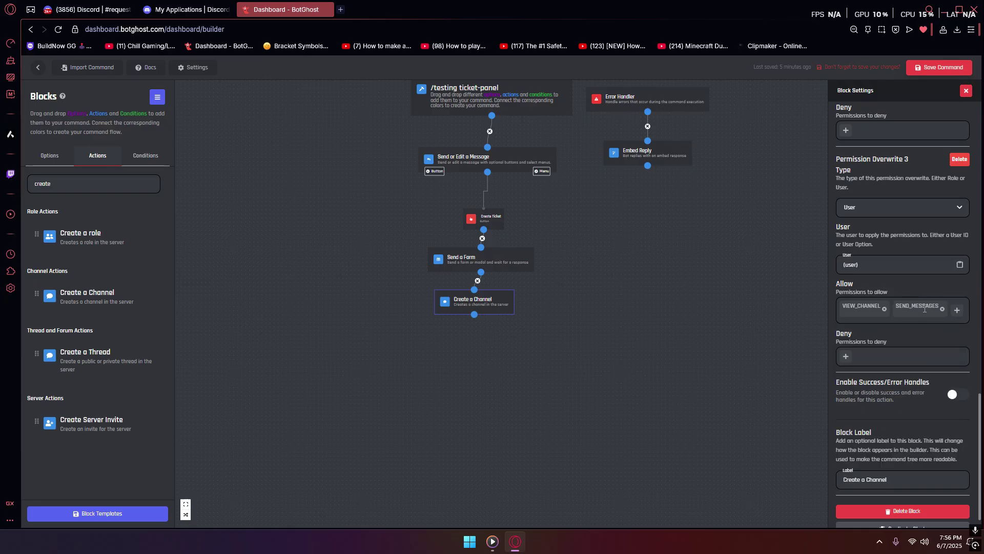
click(583, 378)
Step: Place a Send or Edit a Message block below Create a Channel and connect them
drag(589, 366, 637, 387)
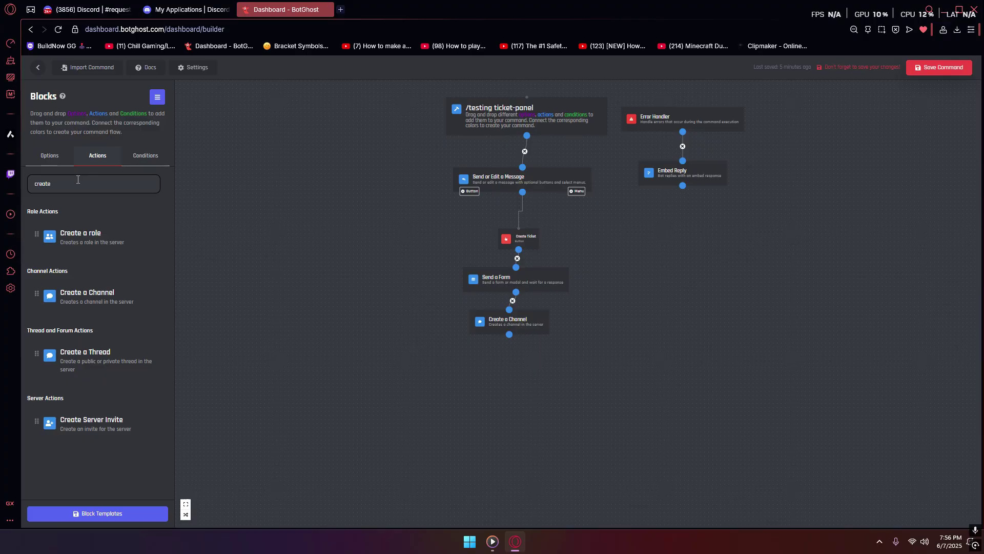
key(ctrl+Tab)
key(ctrl+Tab)
click(533, 276)
click(261, 254)
click(10, 174)
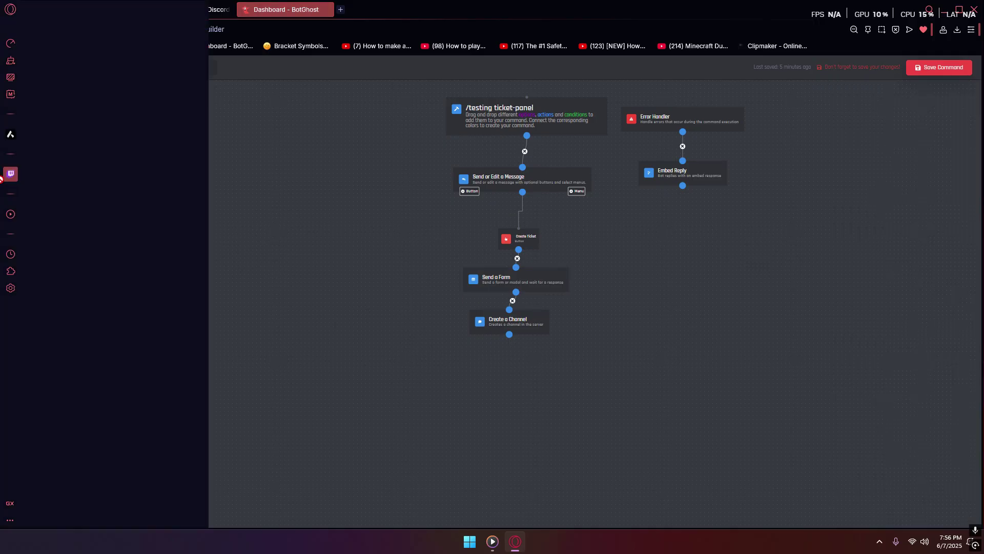
click(199, 59)
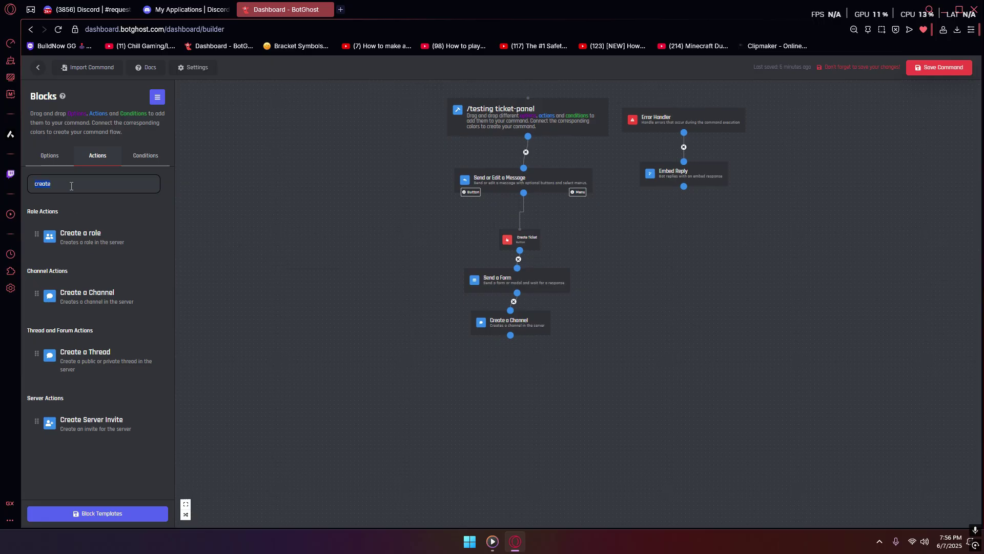
key(BackSpace)
drag(94, 238, 517, 356)
click(533, 331)
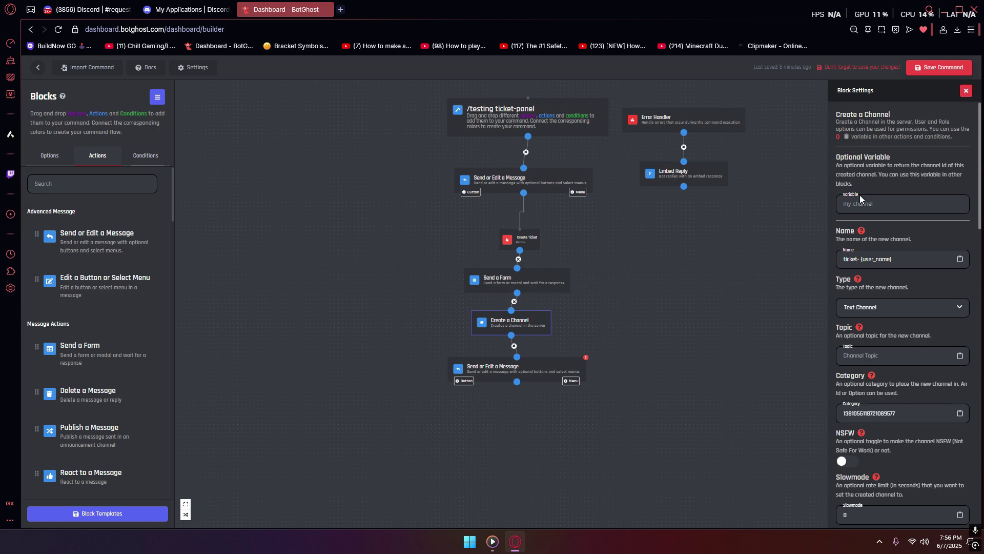
Step: Store the created channel in the variable test
click(543, 368)
click(522, 320)
text(test)
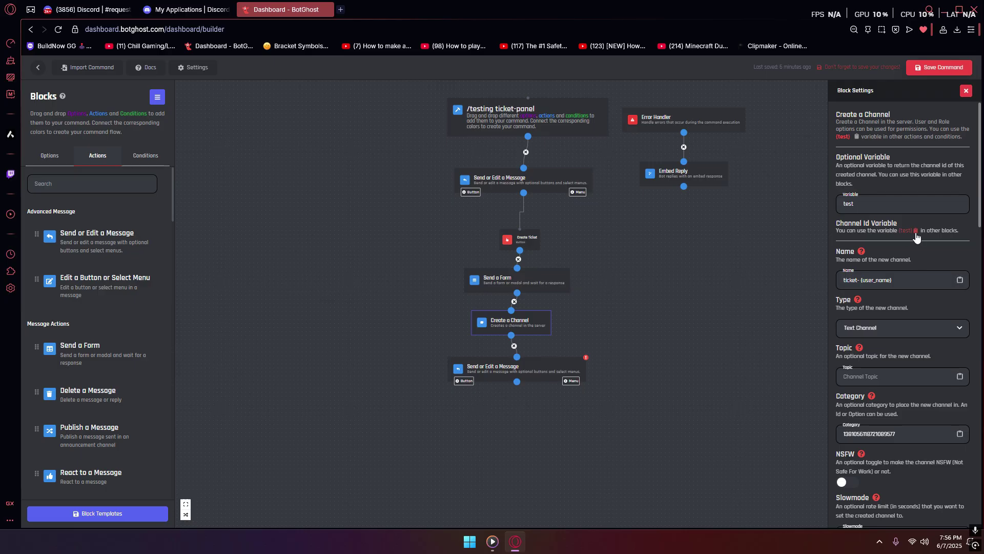
Step: Send the message to a specific channel with Channel Id {test}
click(511, 369)
click(906, 231)
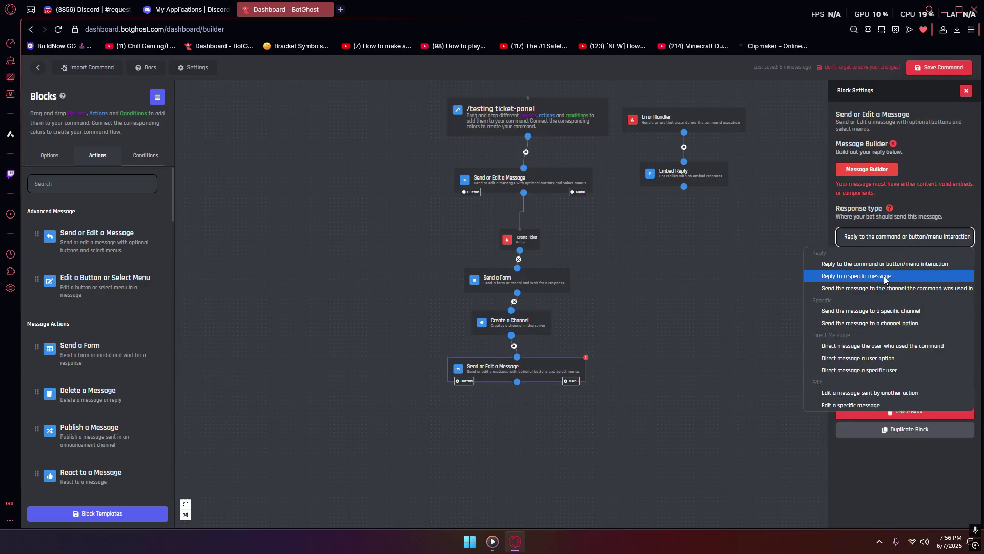
click(897, 310)
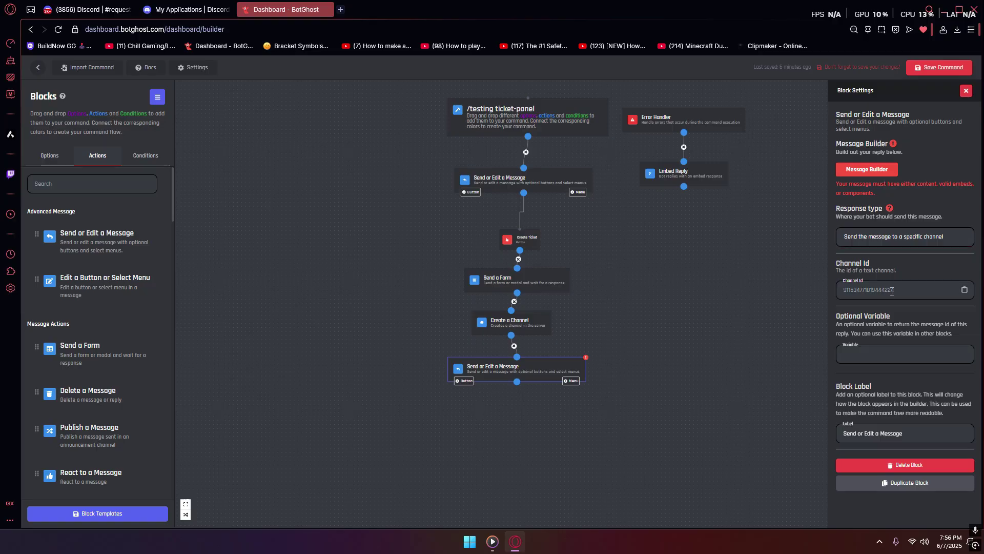
click(883, 300)
text({test})
click(808, 365)
click(555, 364)
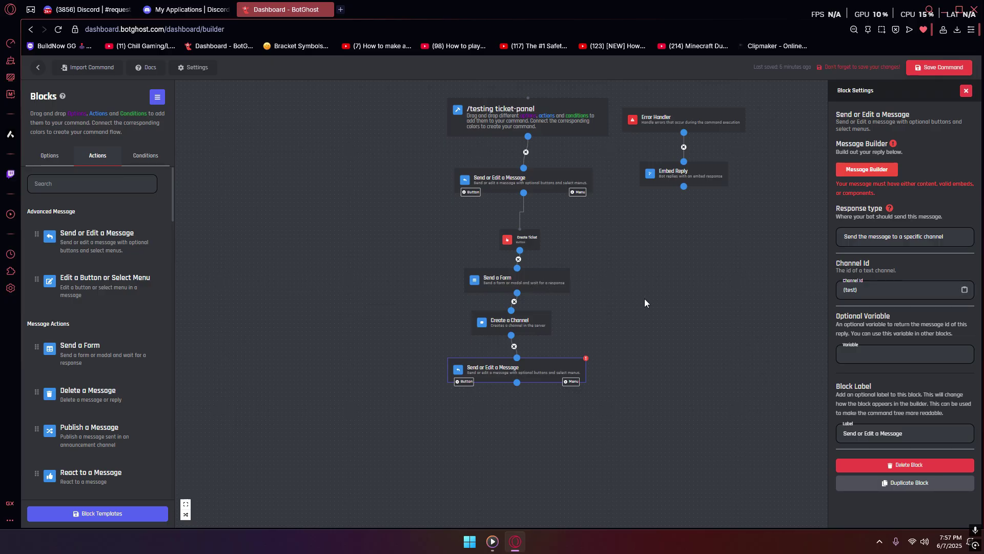
click(518, 322)
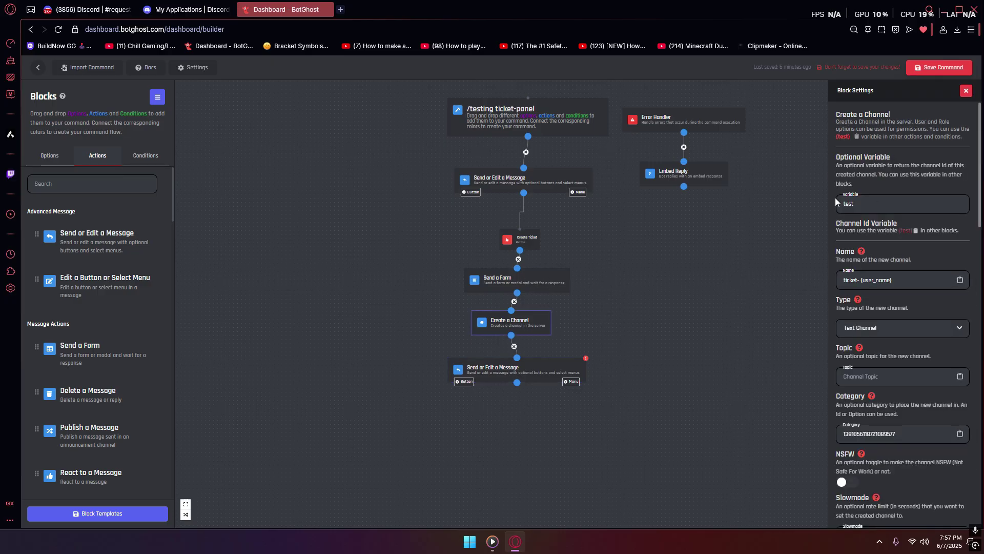
click(534, 365)
Step: Add an embed titled 'Tier Testing Ticket 🏆' to the message
click(867, 169)
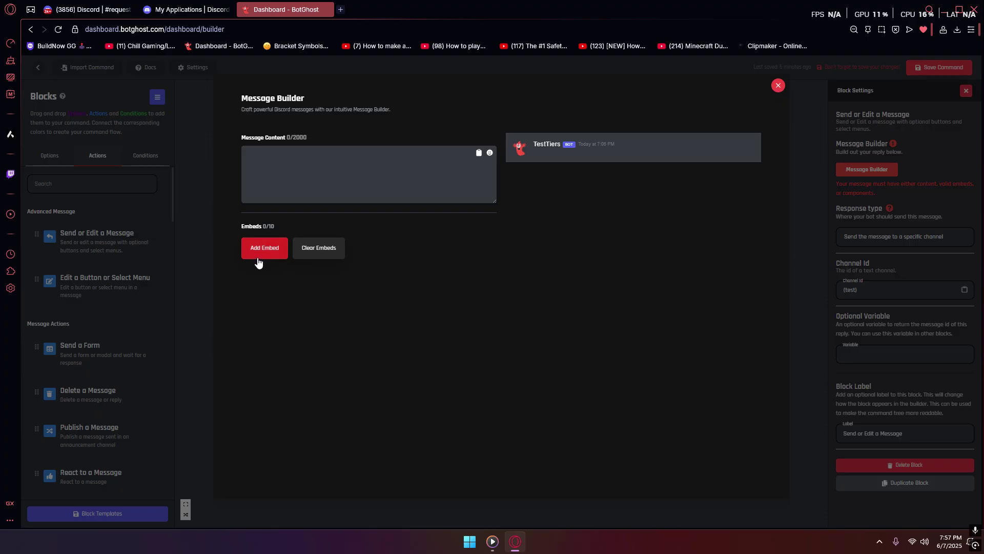
click(258, 262)
click(334, 248)
click(311, 353)
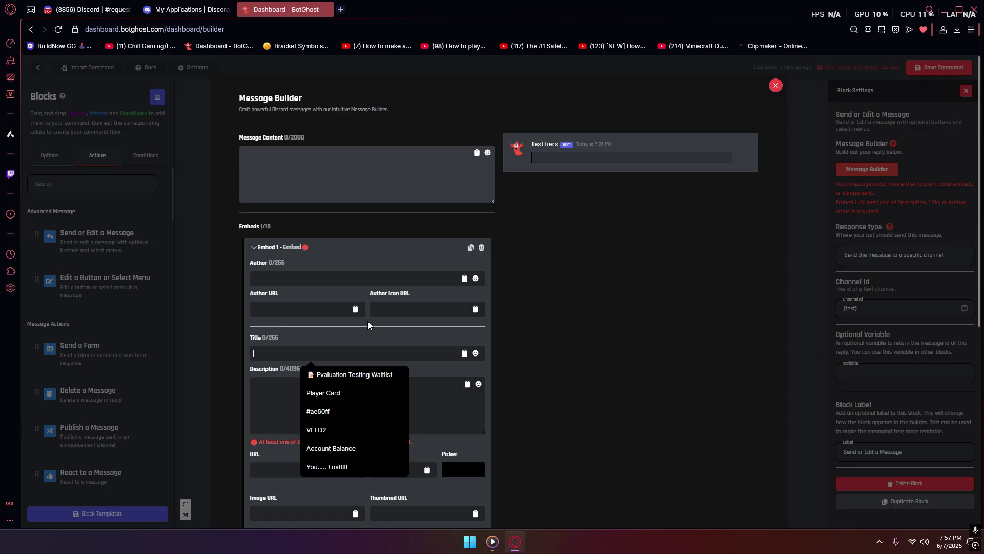
click(444, 342)
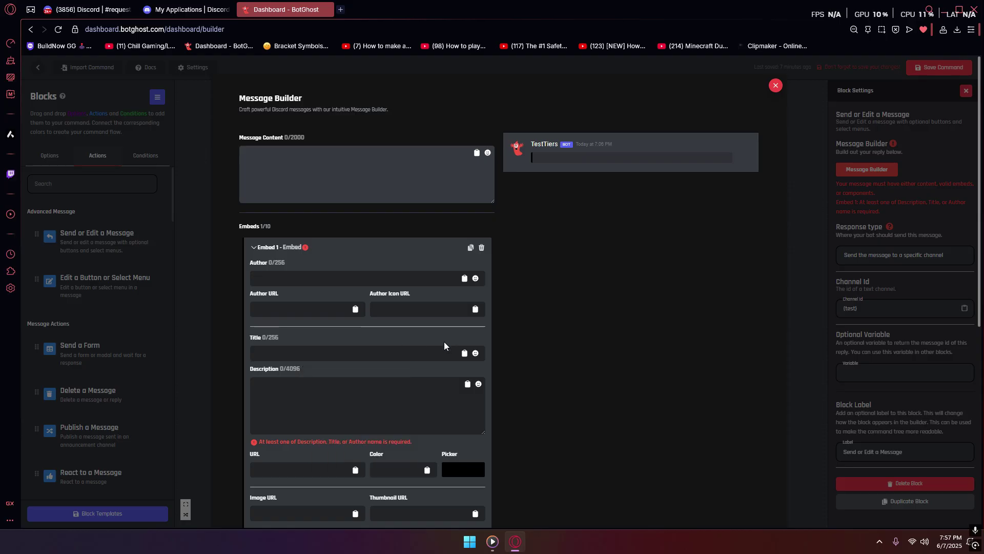
click(313, 357)
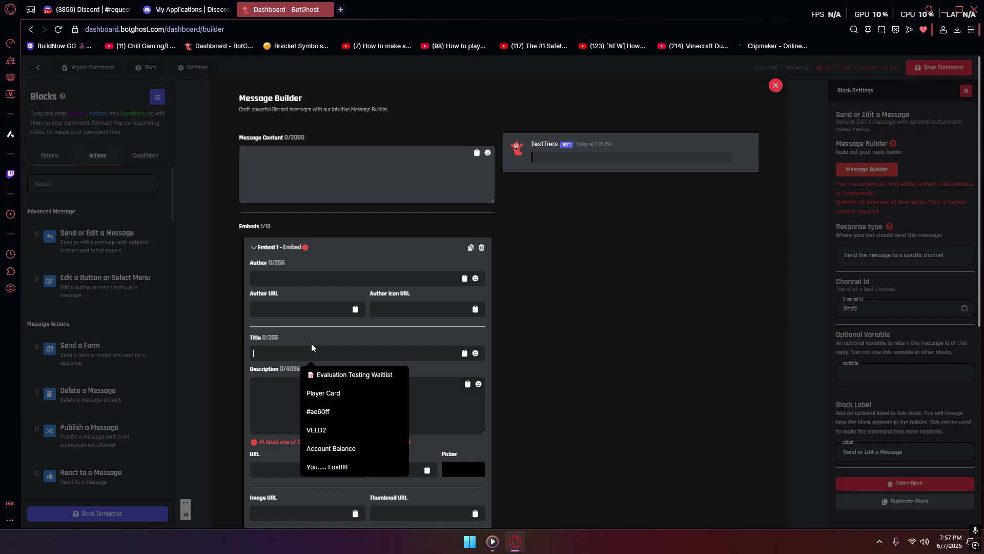
text(Tier Testing Ticket 🏆)
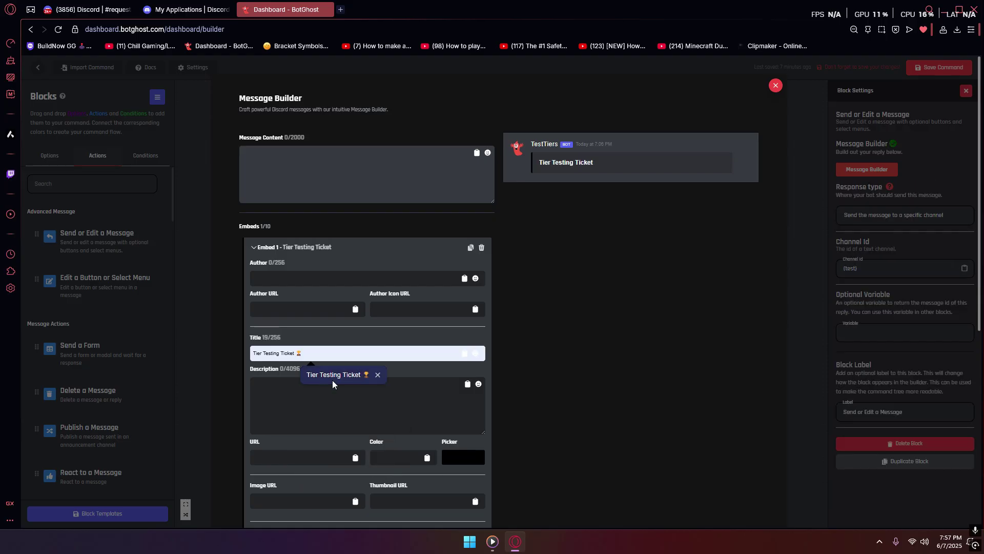
click(332, 380)
Step: Colour the embed #ff0000 and describe it 'Hello {user} This Your Testing Ticket!' with a bold IGN heading
click(348, 402)
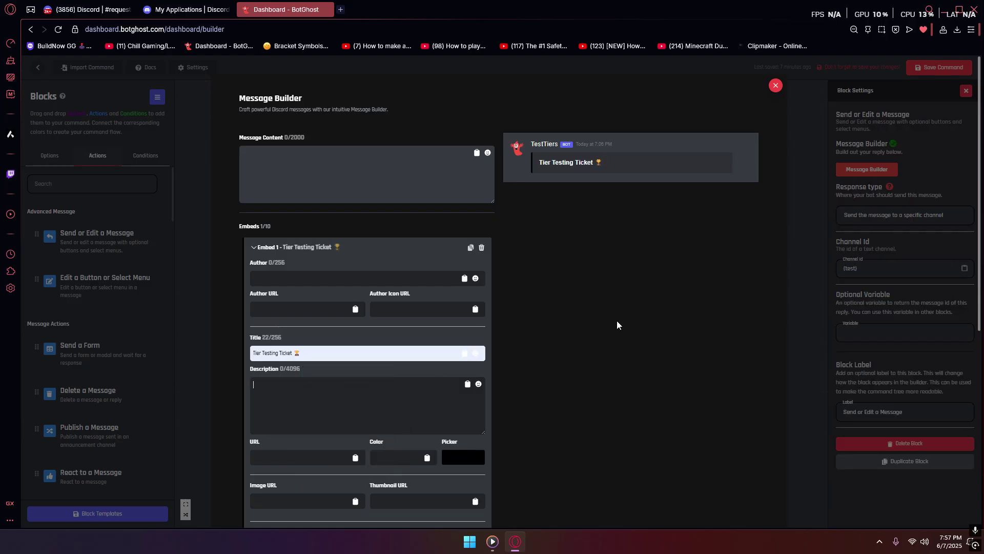
click(412, 461)
click(482, 467)
click(344, 398)
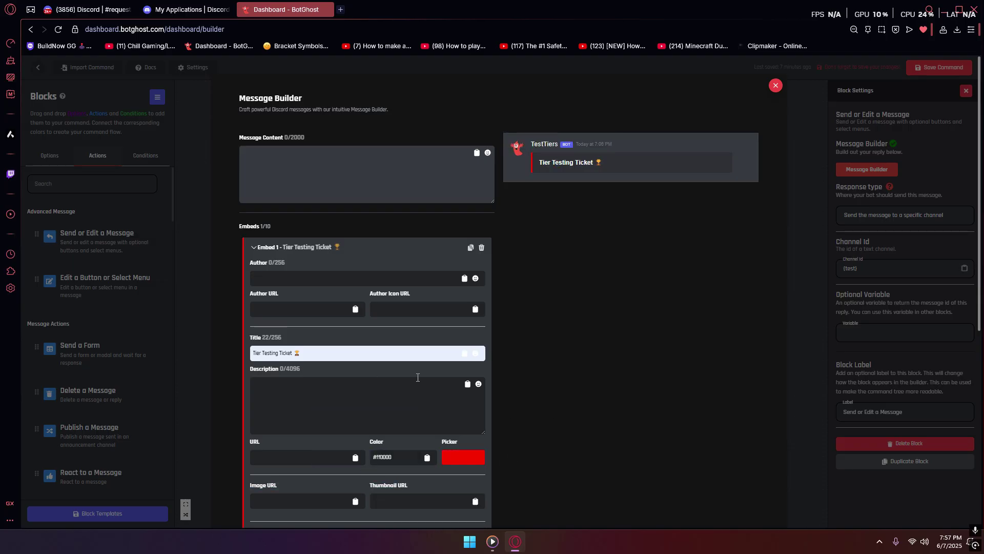
text(Hello {user)
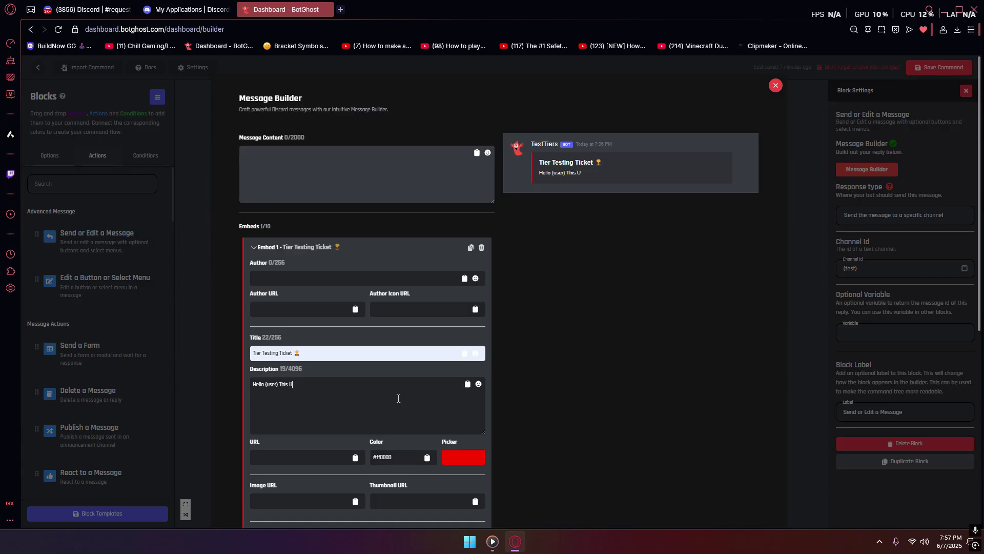
text(} This Your Testing Ticket!  )
text(**)
text(__IGN)
text(__**)
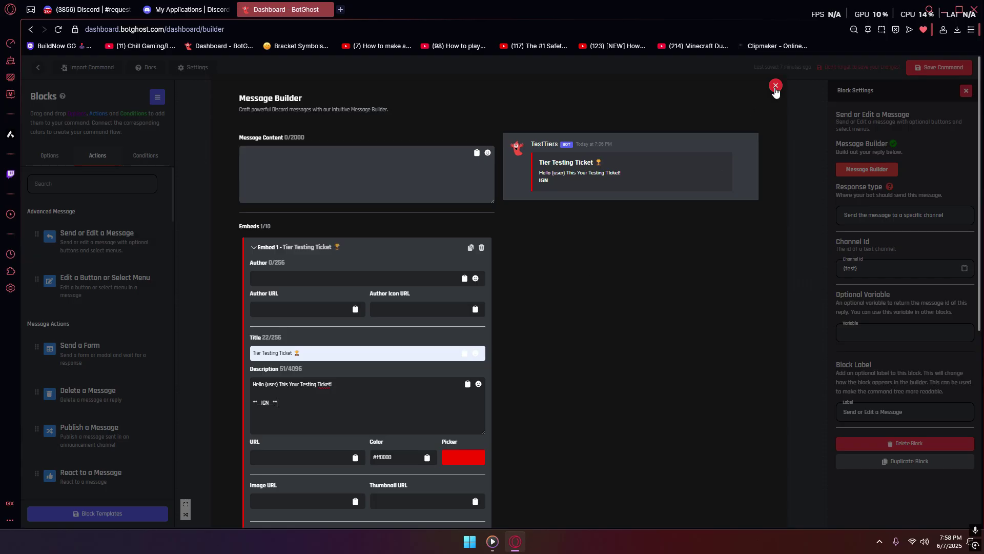
click(775, 85)
Step: Add the IGN answer {test.q1} and a bold Region heading to the embed description
click(543, 282)
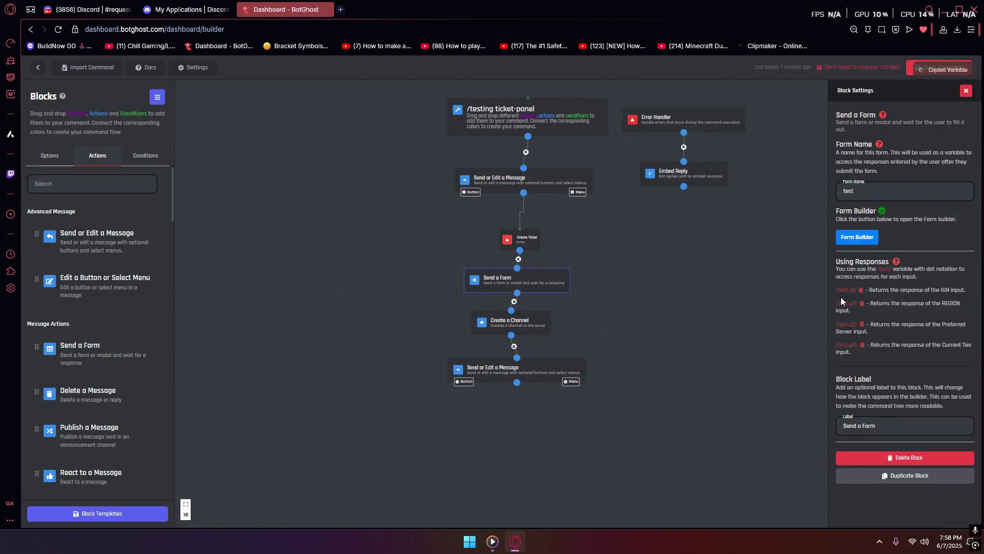
click(857, 237)
click(717, 85)
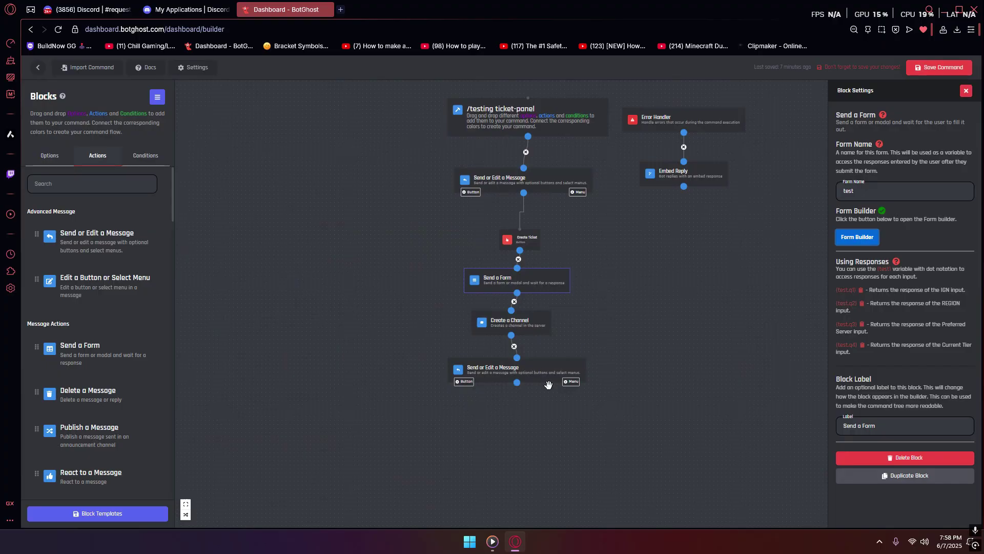
click(536, 374)
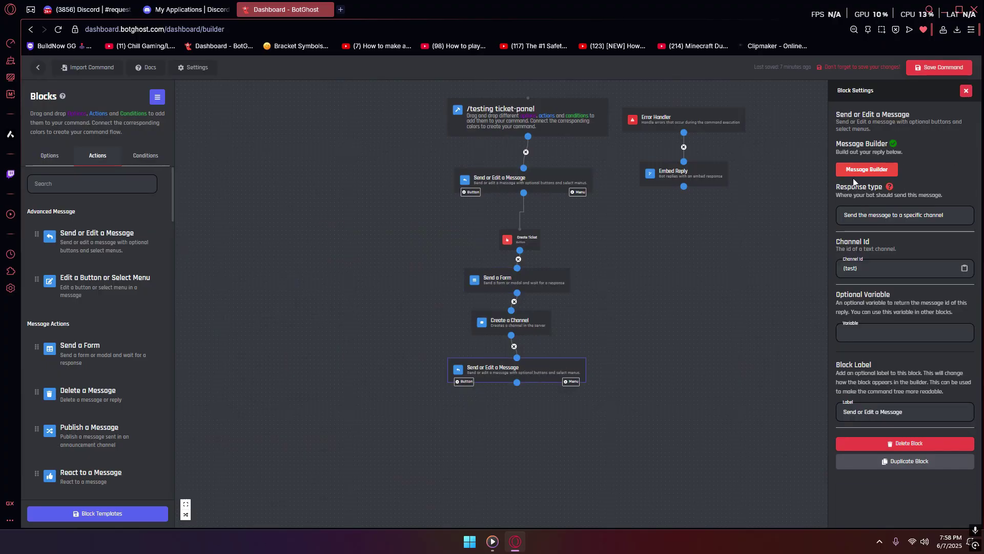
click(864, 170)
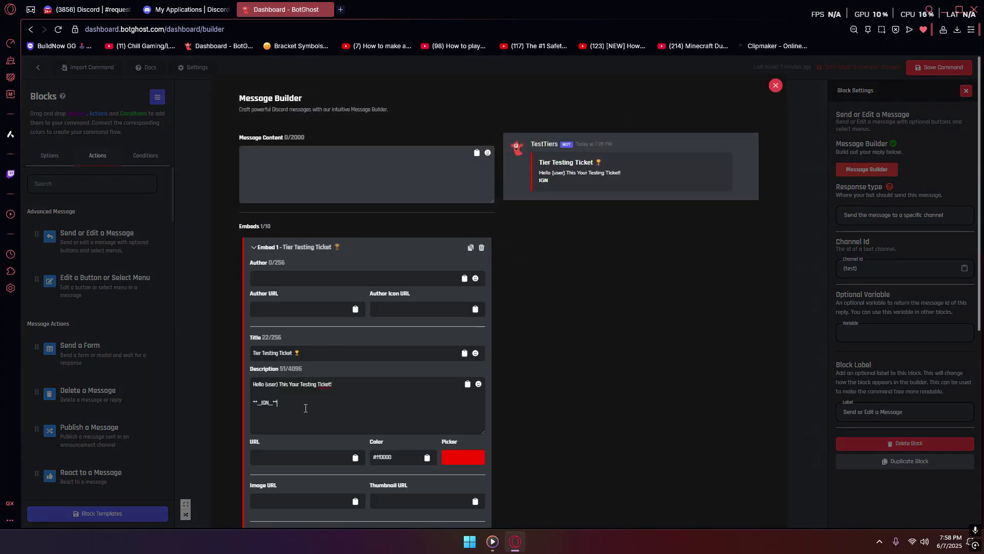
key(Return)
text({test.q1})
text(**__Regio)
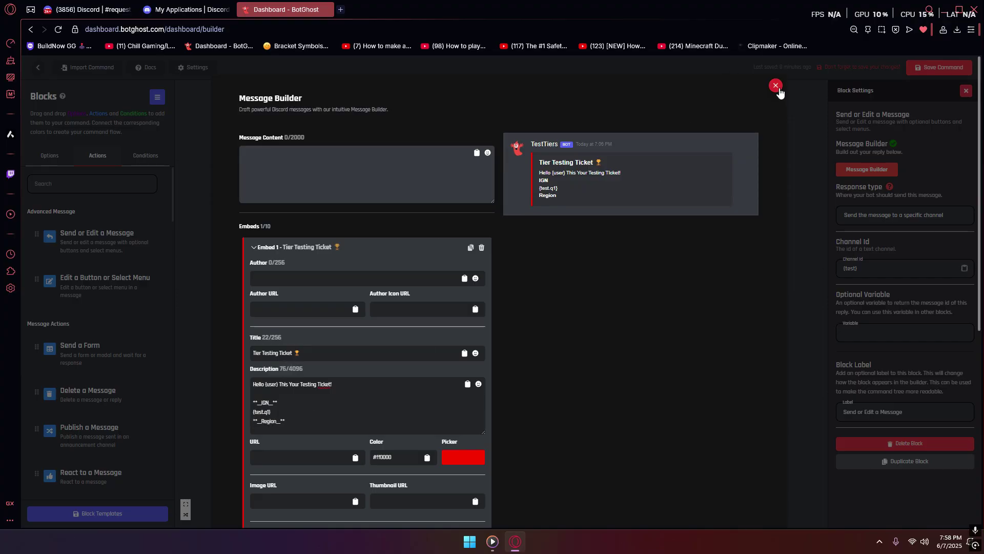
click(775, 85)
Step: Add another new line to the embed description
click(513, 279)
click(512, 368)
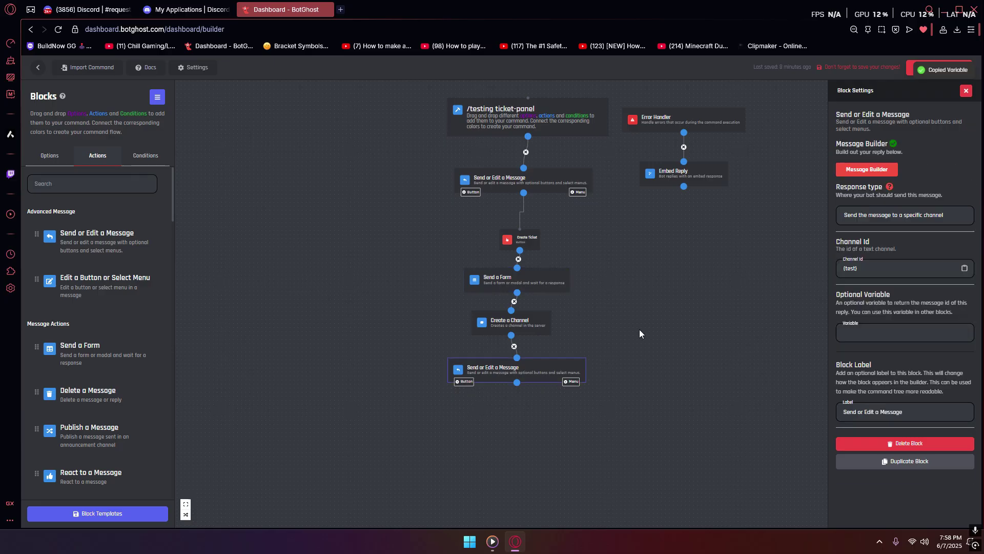
click(867, 169)
key(Return)
scroll(740, 149, up, 5)
click(774, 86)
Step: Review the Send a Form questions and the Tier Testing Ticket embed
double_click(531, 291)
scroll(390, 306, down, 7)
scroll(403, 308, down, 2)
scroll(461, 295, up, 10)
scroll(402, 323, down, 10)
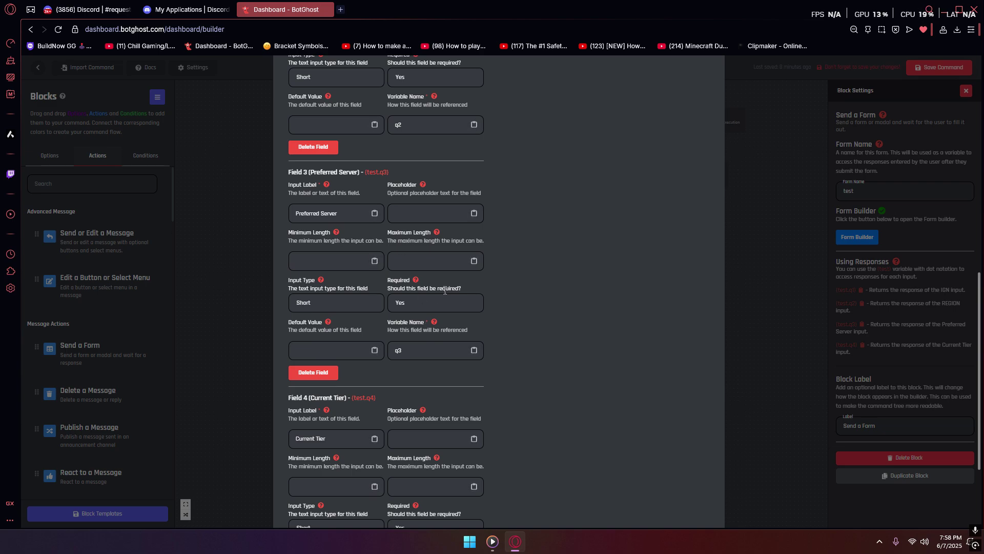
scroll(709, 106, up, 10)
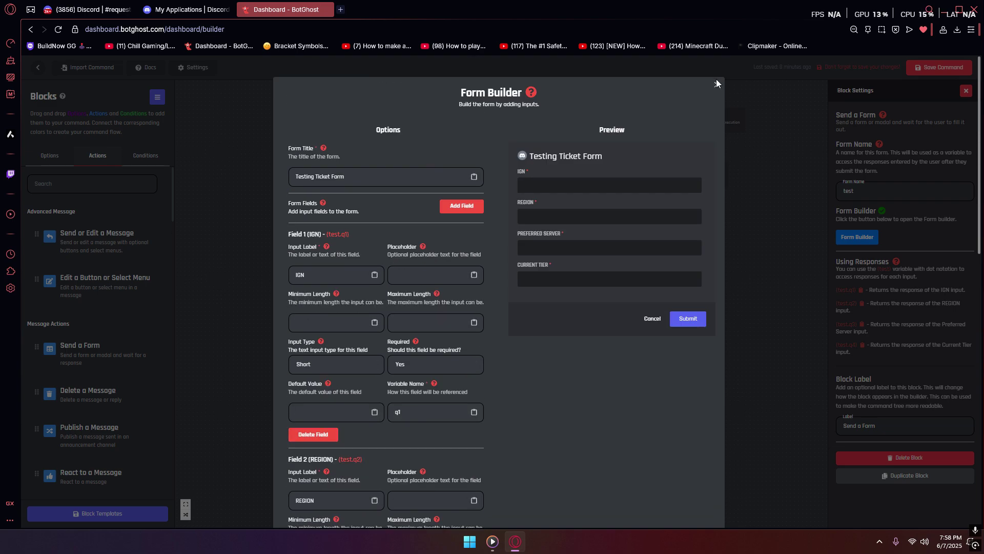
click(717, 83)
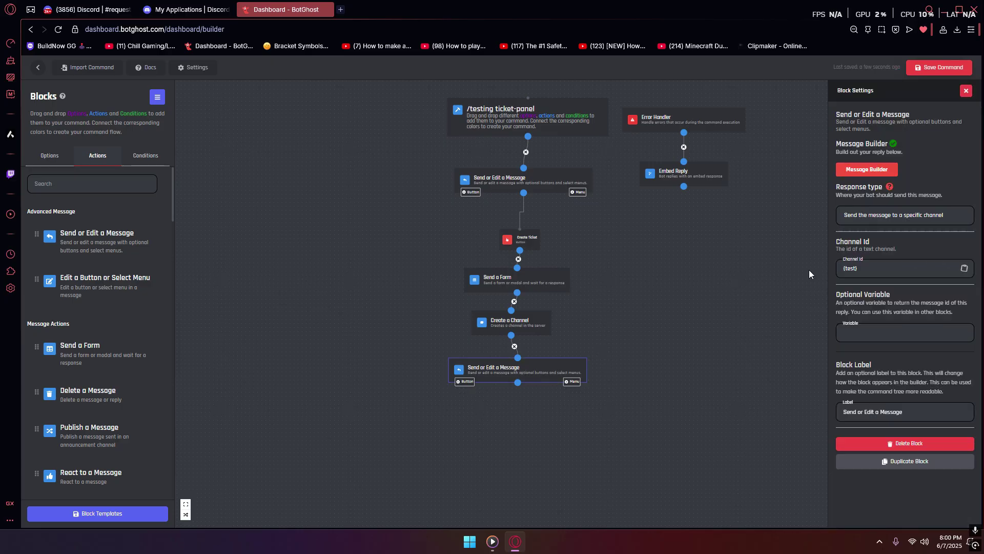
click(859, 171)
click(318, 245)
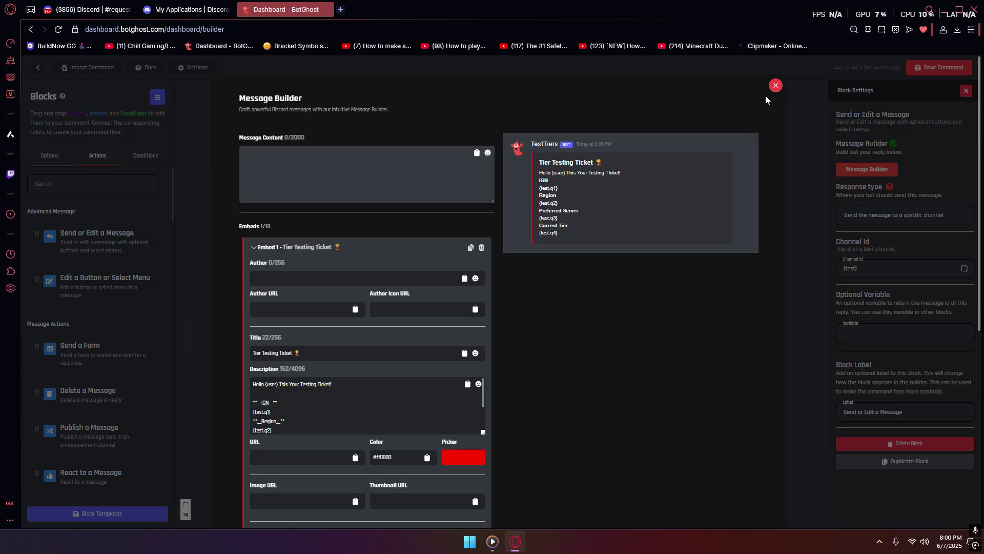
click(776, 85)
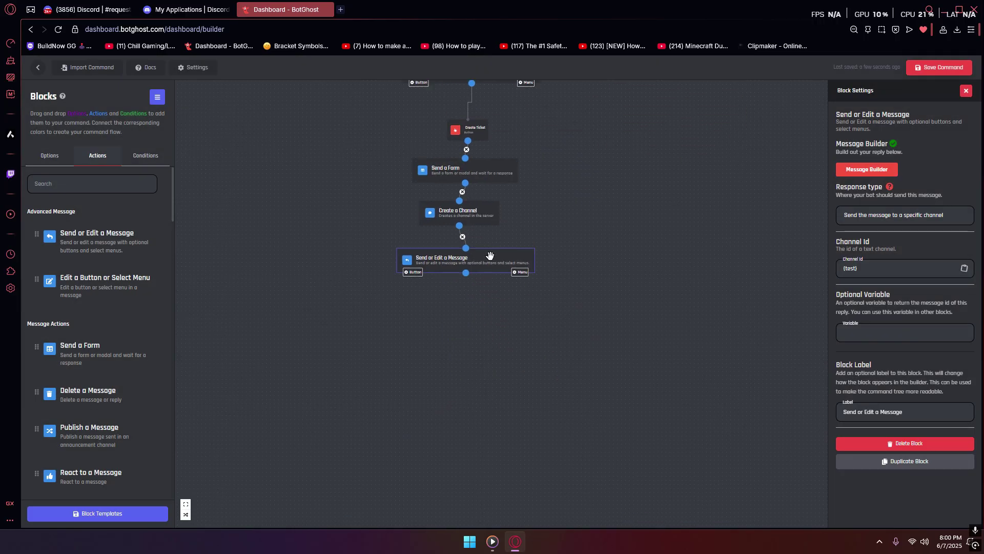
Step: Rename the button to Close, style it Red, and hide its replies
click(457, 306)
text(Close)
click(866, 276)
click(867, 326)
scroll(867, 337, down, 1)
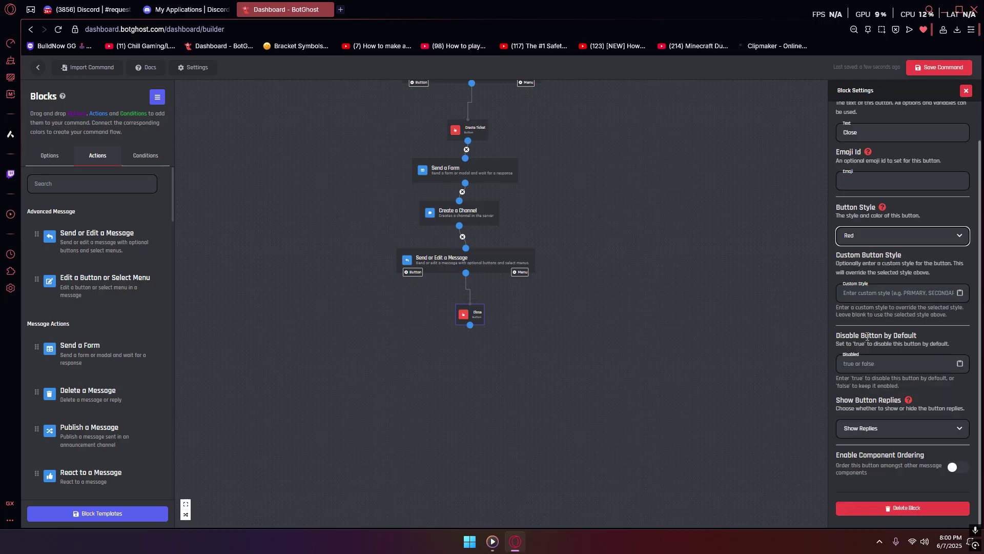
click(859, 429)
click(859, 454)
Step: Add a reply message under Close saying 'Are You Sure You Want To Close This Ticket?'
drag(113, 252, 443, 352)
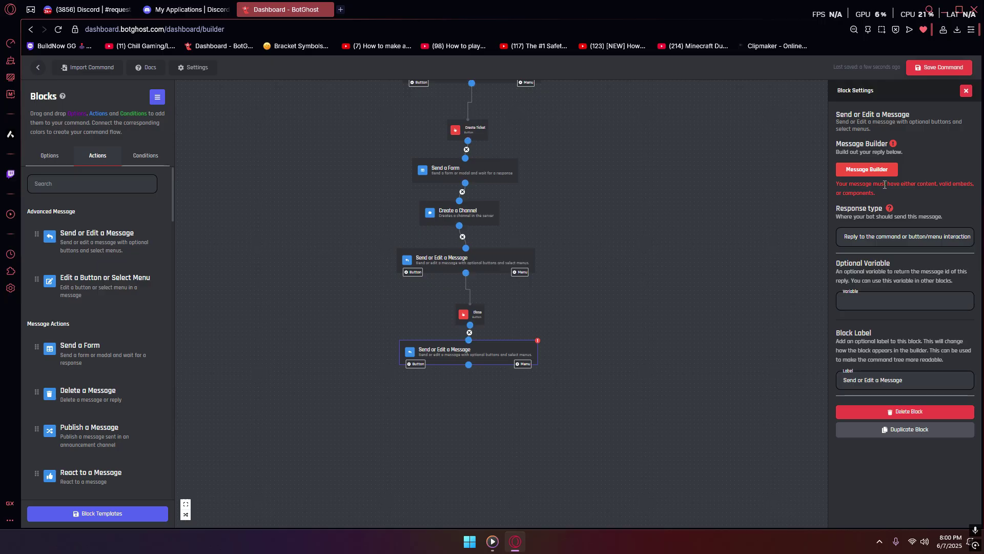
click(869, 169)
click(310, 166)
text(Are You Sure You Want To Close This Ticket?)
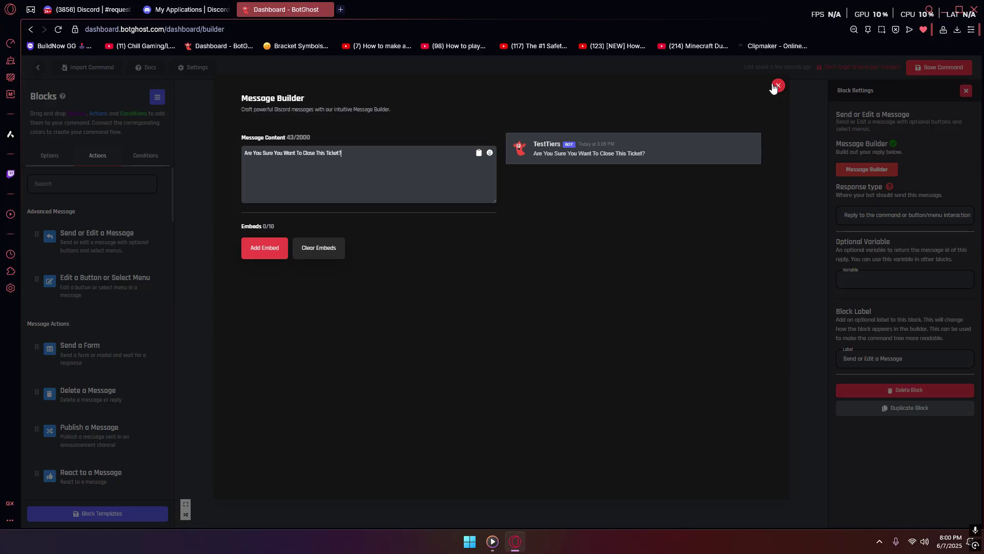
click(778, 85)
Step: Give the confirmation message a gray button labelled Yes
click(416, 363)
triple_click(880, 171)
text(Yes)
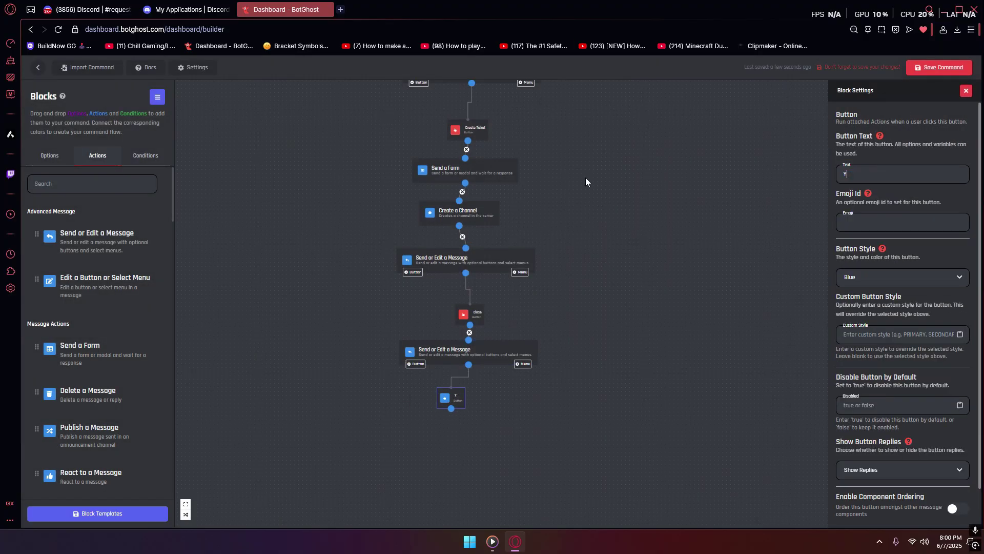
click(875, 279)
click(857, 311)
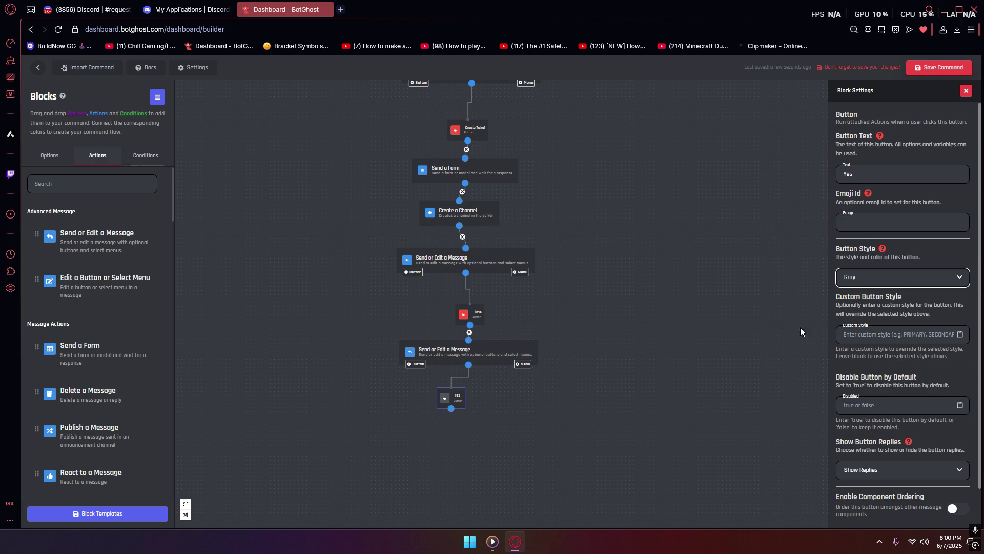
click(68, 184)
Step: Add a Delete a Channel block under Yes targeting the ticket-{user_name} channel
text(delete)
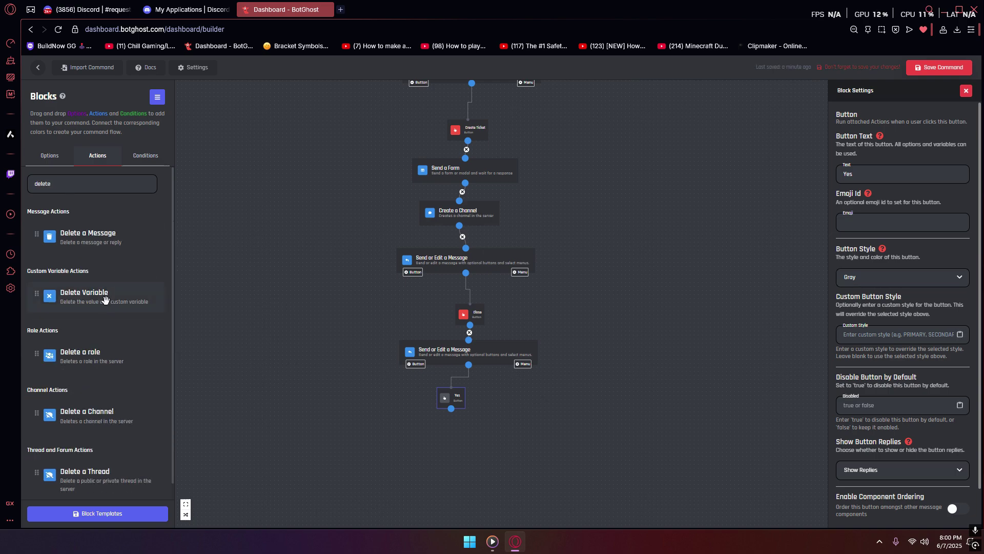
scroll(102, 308, down, 1)
drag(87, 398, 421, 451)
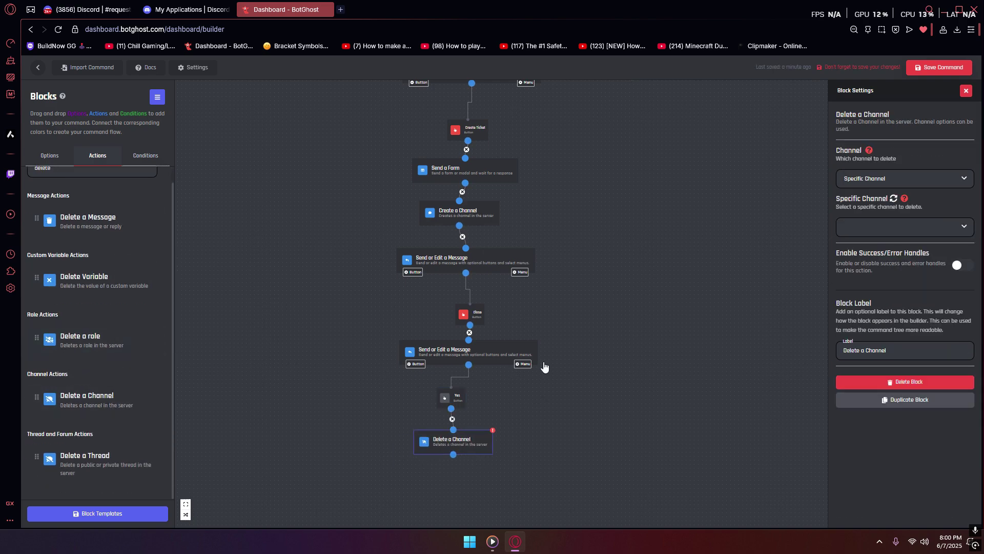
click(859, 231)
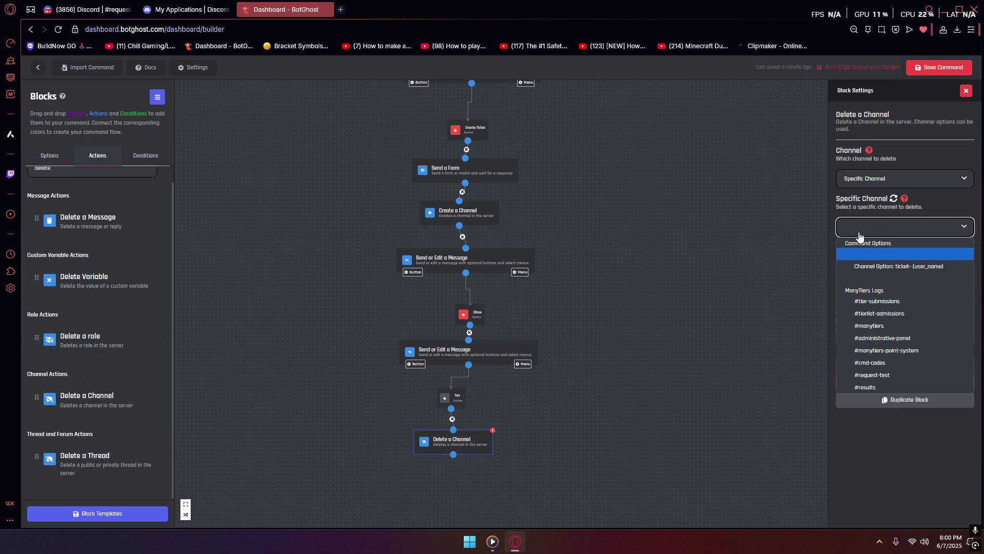
click(921, 265)
drag(494, 380, 566, 283)
scroll(687, 299, up, 5)
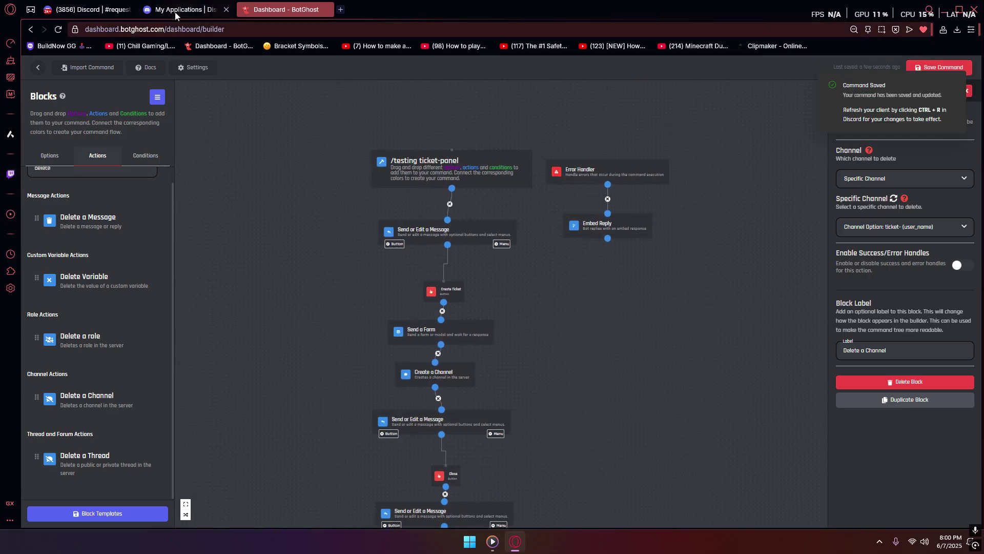
click(79, 10)
Step: Reload Discord and run /testing ticket-panel in #request-test
key(ctrl+r)
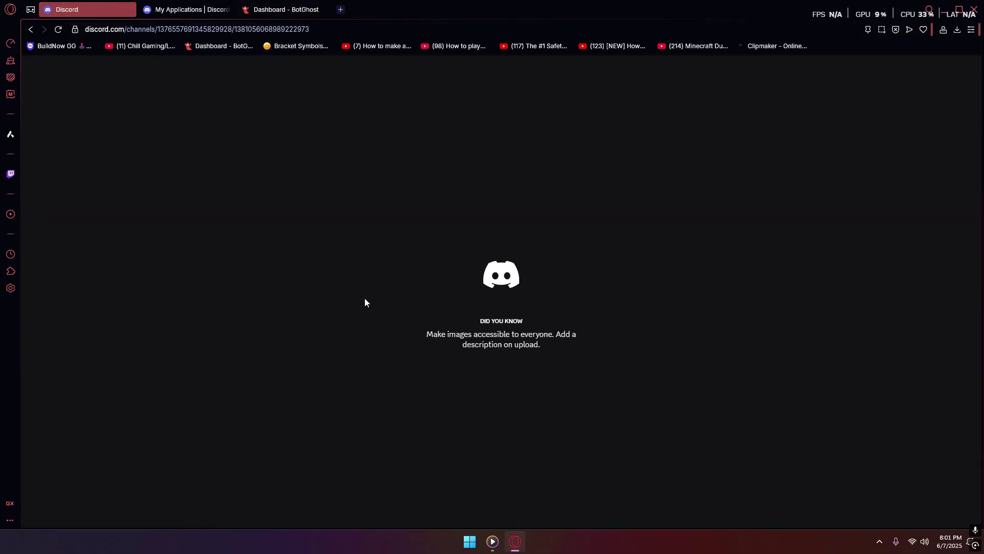
text(/tes)
click(417, 463)
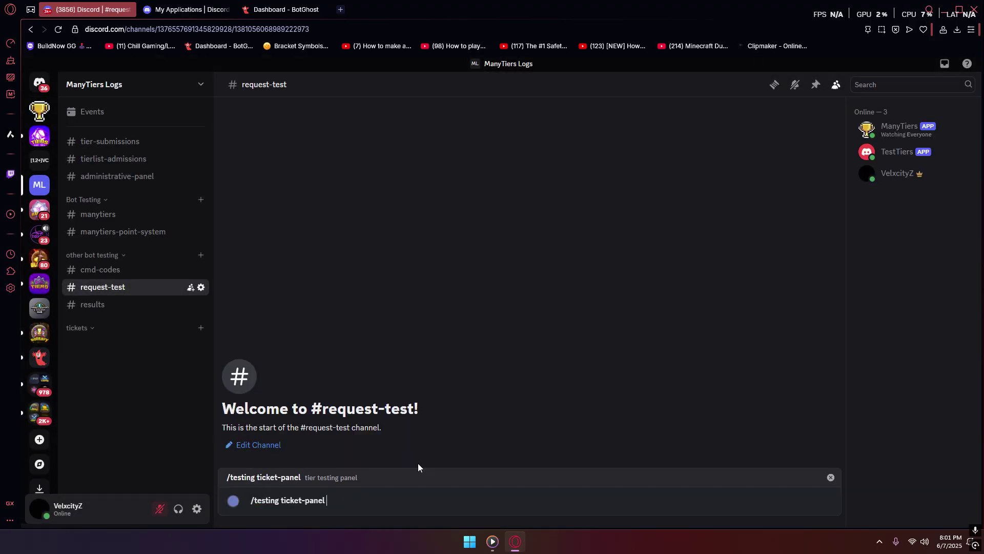
key(Return)
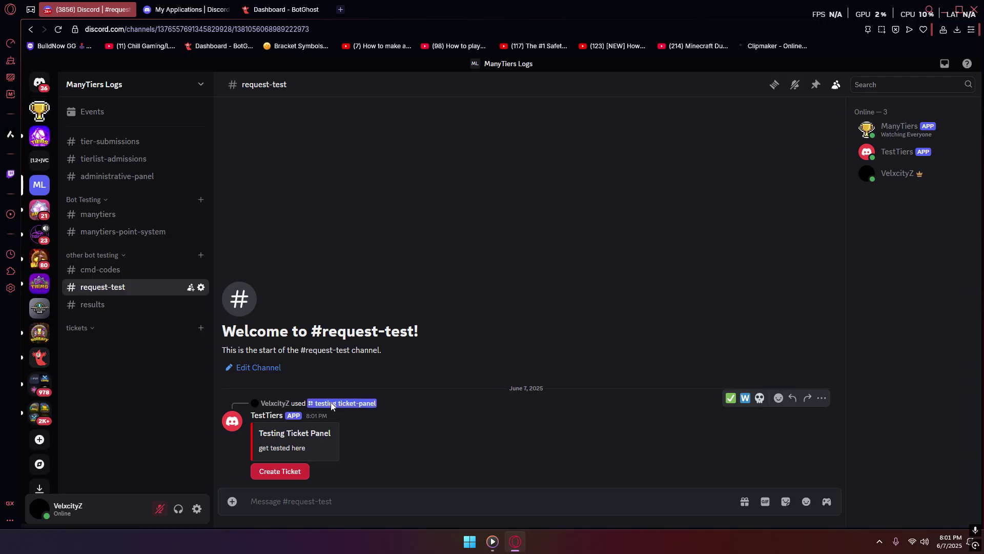
Step: Set the panel message to reply in the command's own channel and save the command
click(285, 9)
scroll(453, 173, up, 1)
click(444, 250)
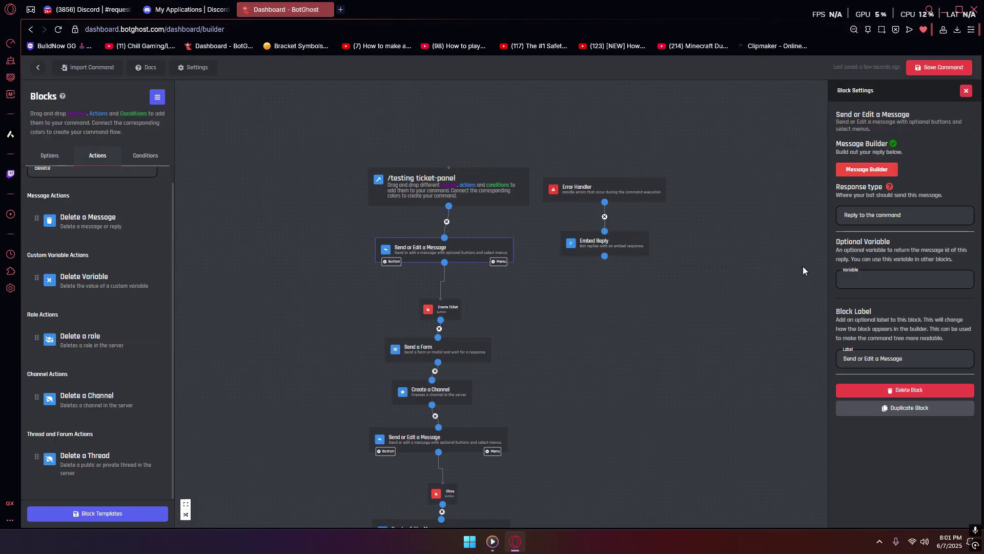
click(917, 215)
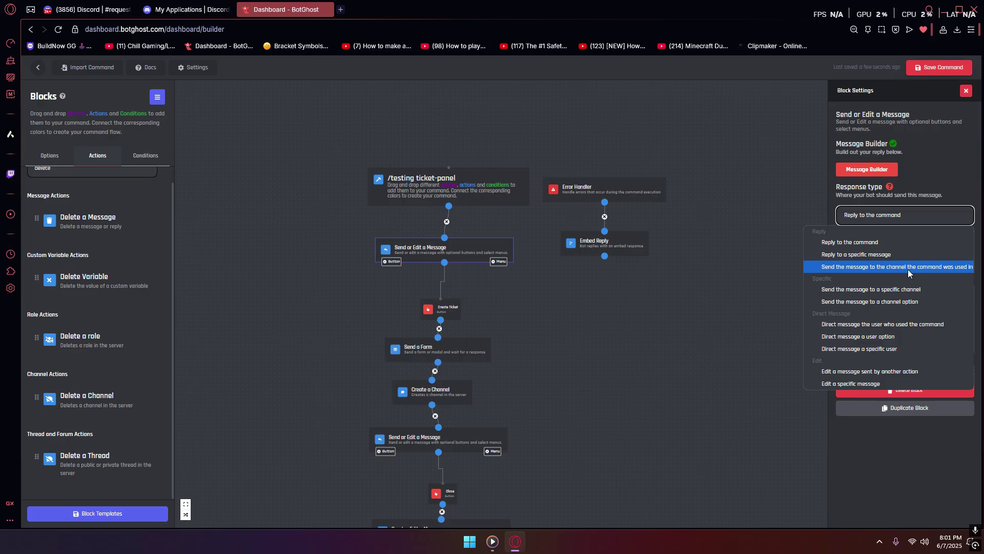
click(908, 267)
click(939, 67)
click(75, 9)
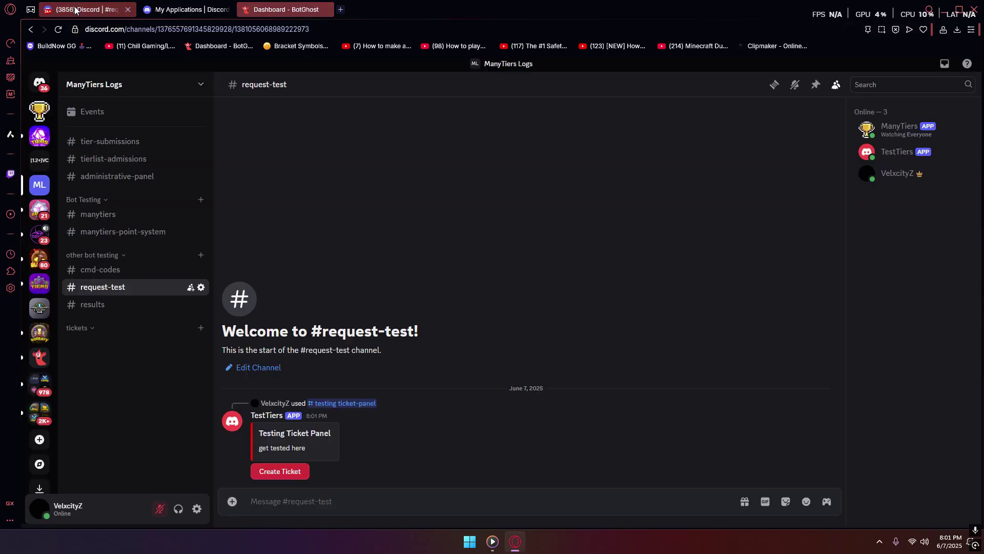
Step: Reload Discord, run /testing ticket-panel, and start a new ticket from the panel
key(ctrl+r)
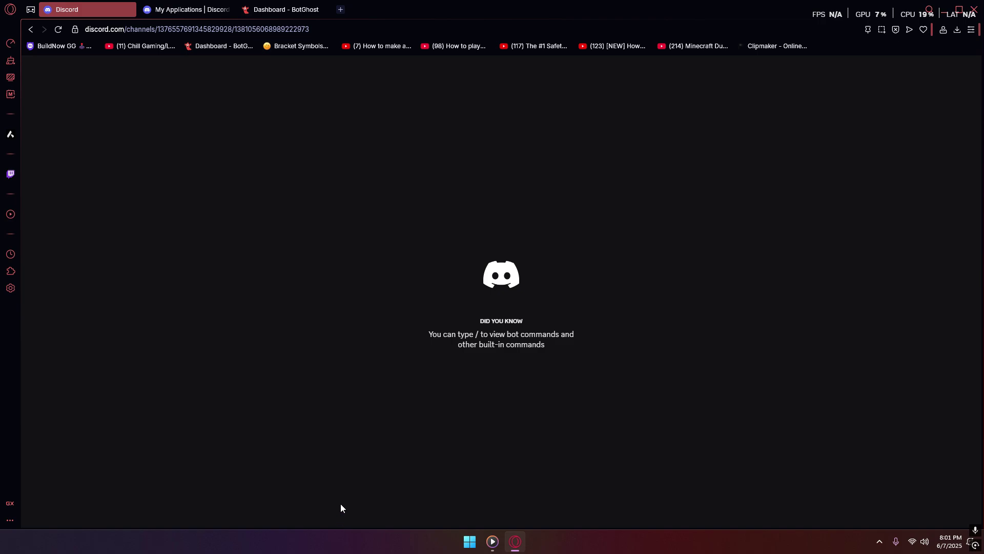
text(/tes)
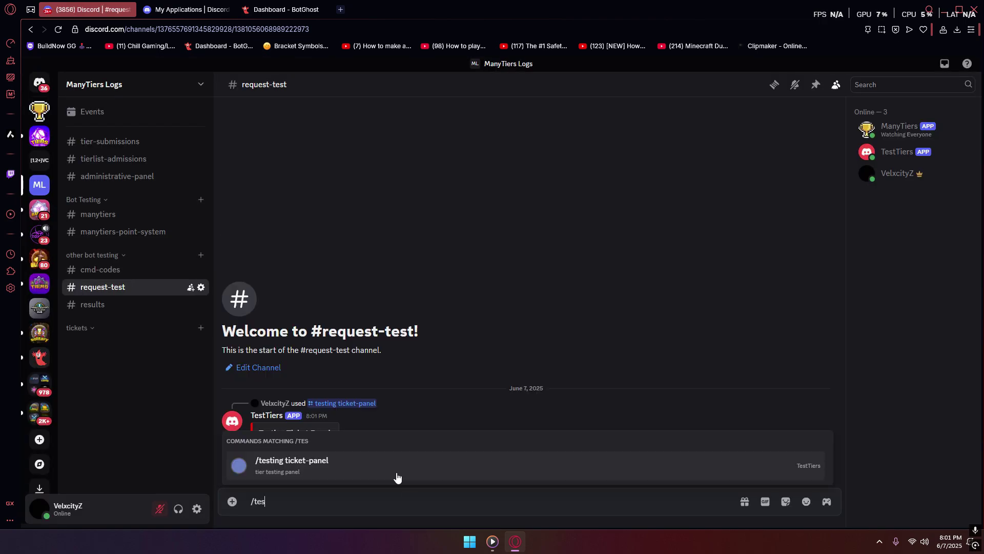
click(324, 464)
key(Return)
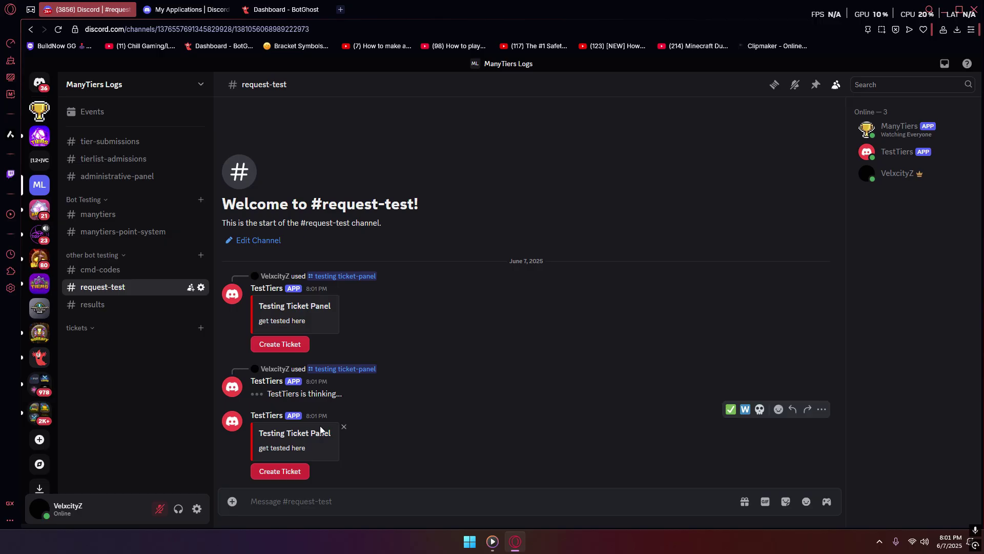
click(285, 470)
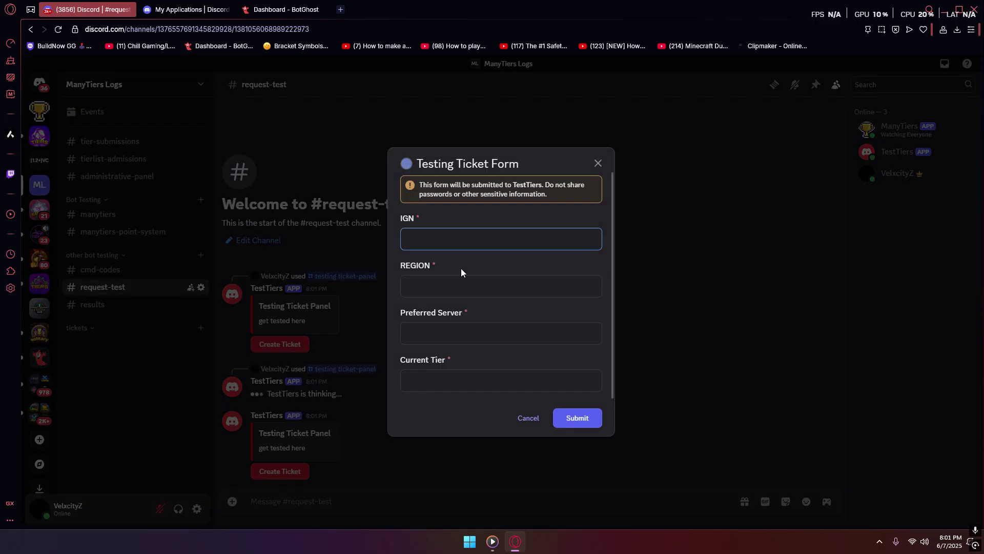
Step: Fill the ticket form with the player's username, region NA, server east.uspvp.org and tier, then submit
text(ItzVslo)
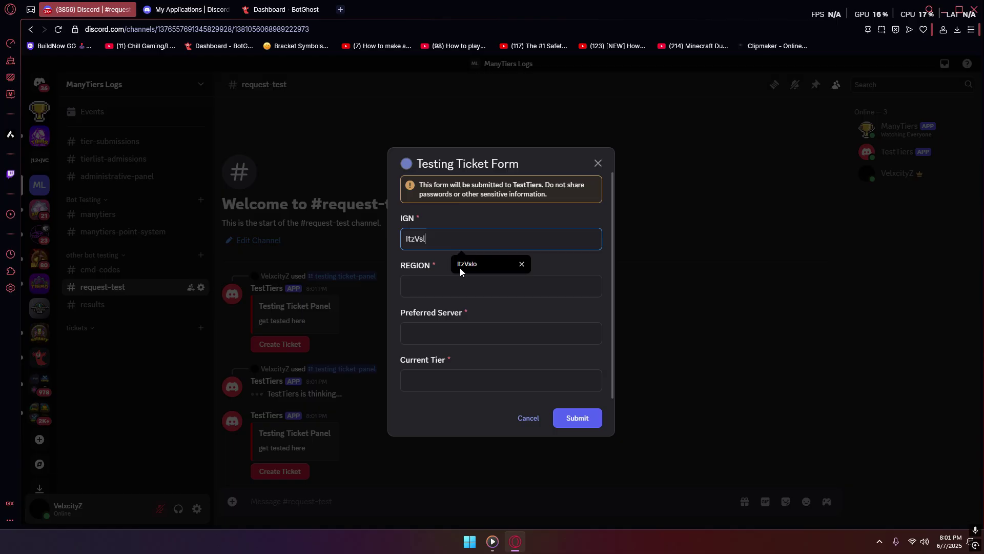
click(472, 283)
text(NA)
click(492, 328)
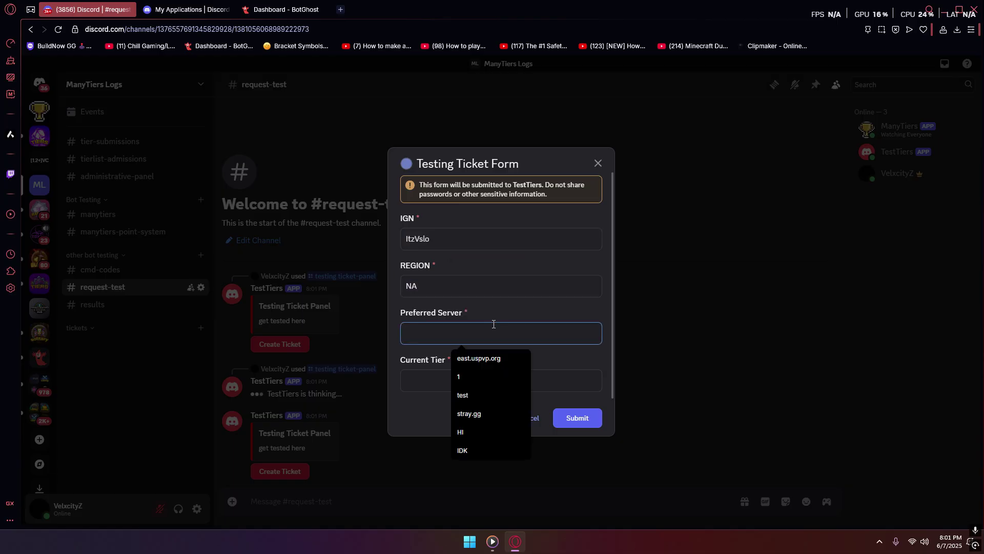
click(479, 358)
click(485, 382)
click(462, 405)
click(578, 418)
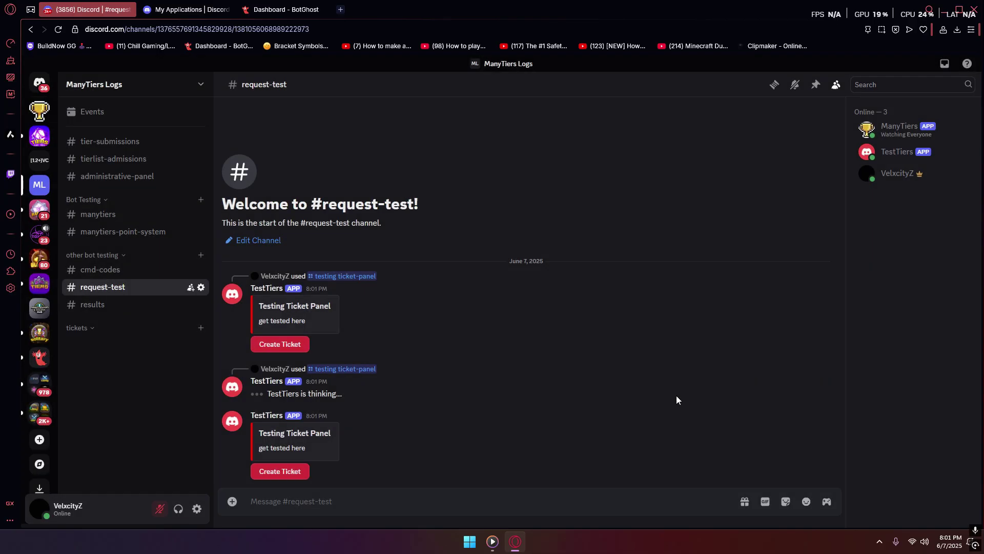
click(126, 343)
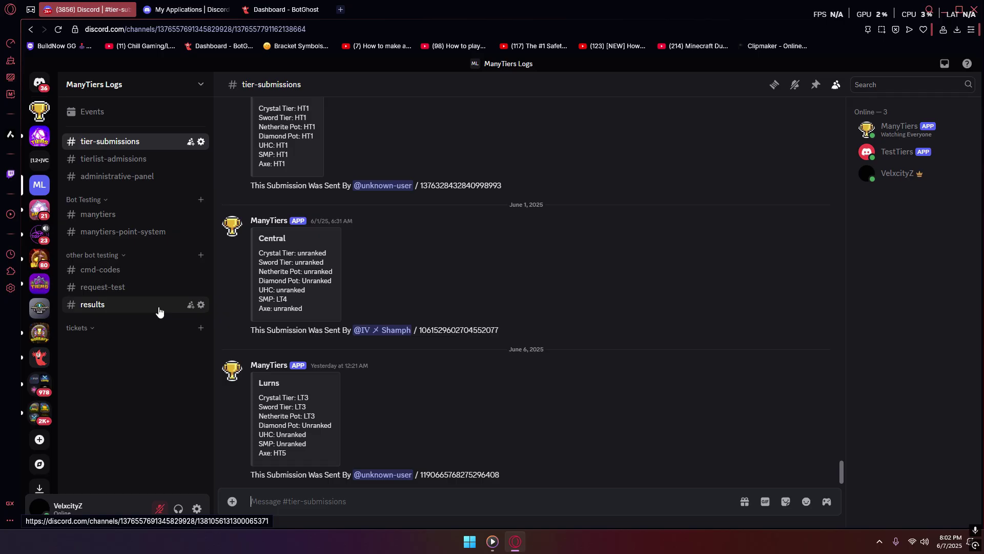
Step: Create a ticket-logs text channel in the other bot testing category
click(201, 254)
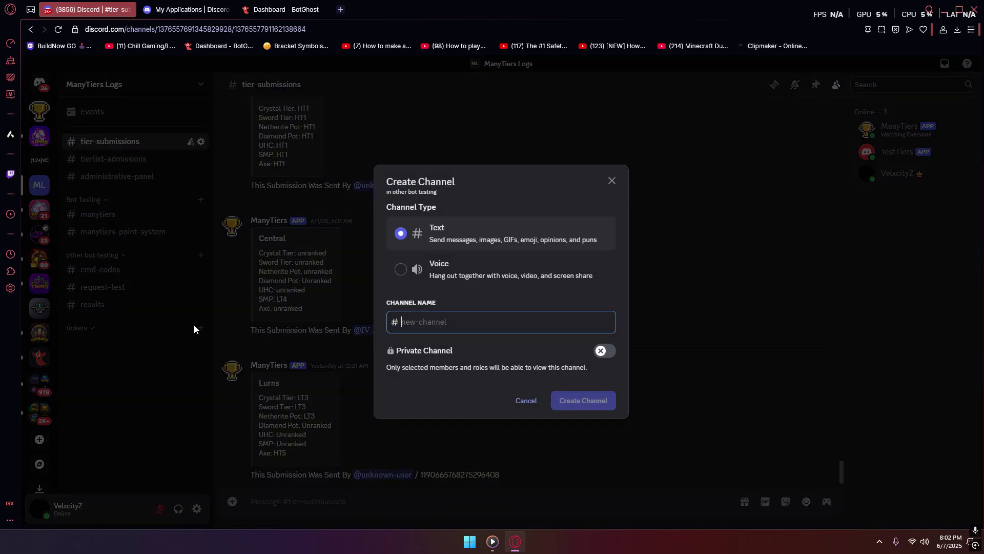
text(ticket-logs)
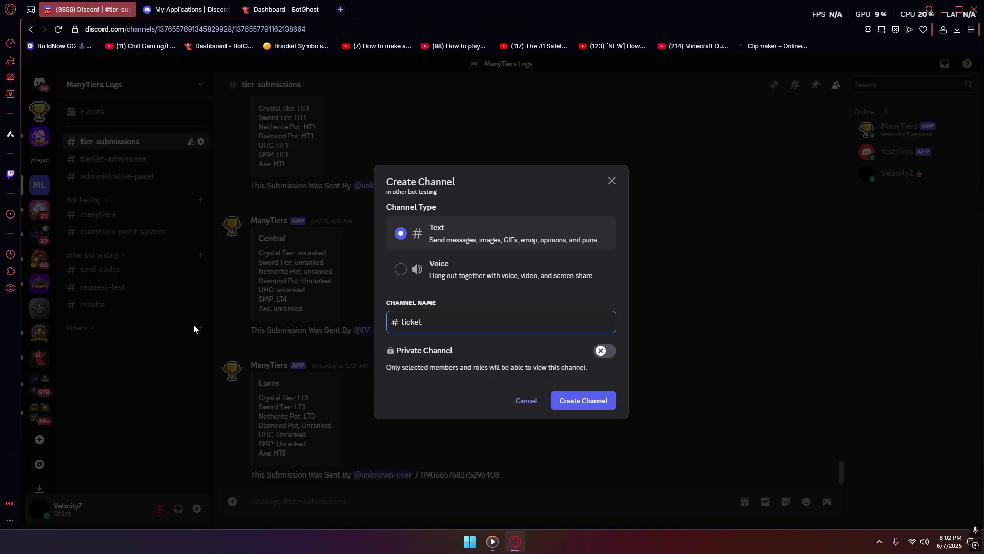
key(Return)
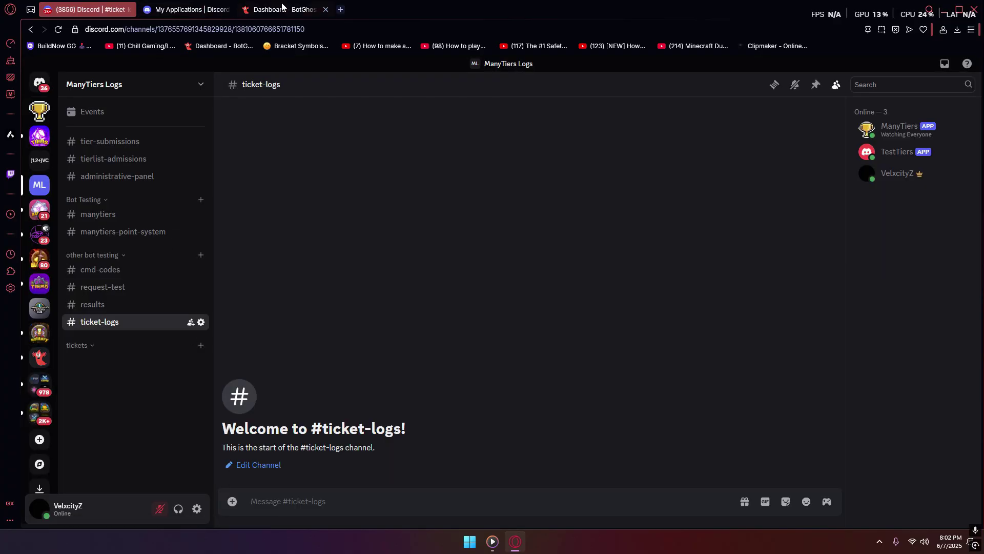
click(286, 9)
Step: Save the /testing ticket-panel command and exit the command builder
click(939, 68)
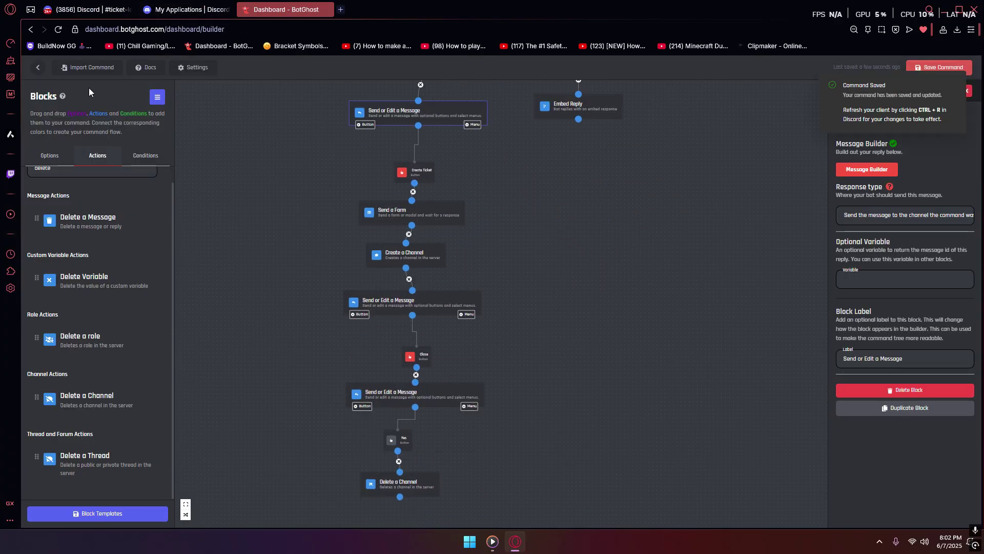
click(38, 67)
click(530, 335)
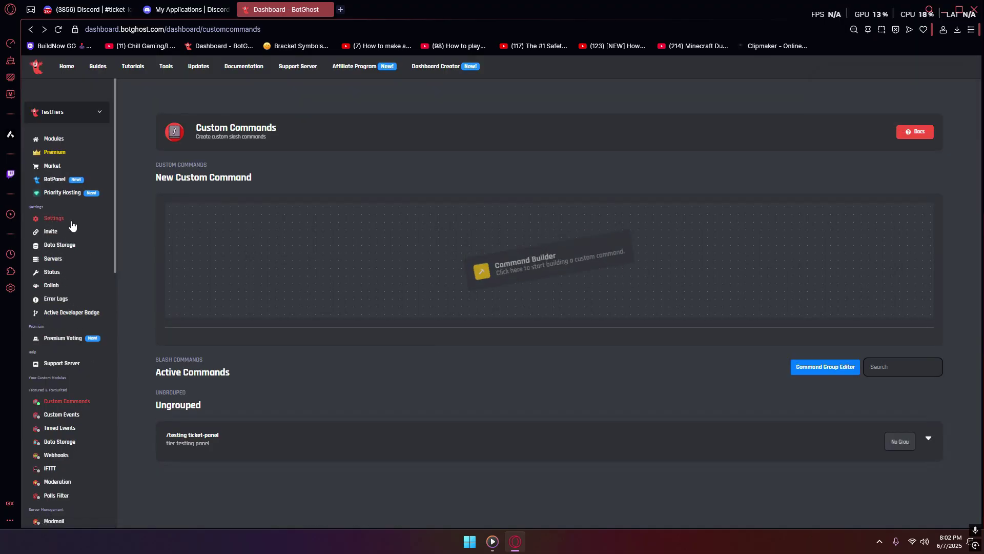
Step: Add a Channel-type Text variable 'ticket' with default value False in Data Storage
click(77, 247)
scroll(392, 333, down, 3)
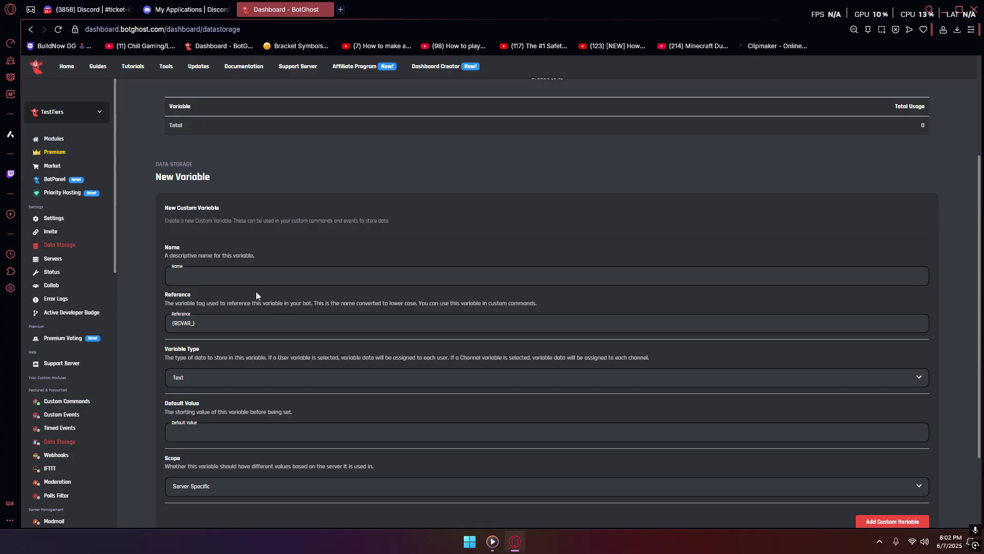
text(ticket)
scroll(308, 277, down, 2)
click(245, 271)
click(223, 325)
click(233, 327)
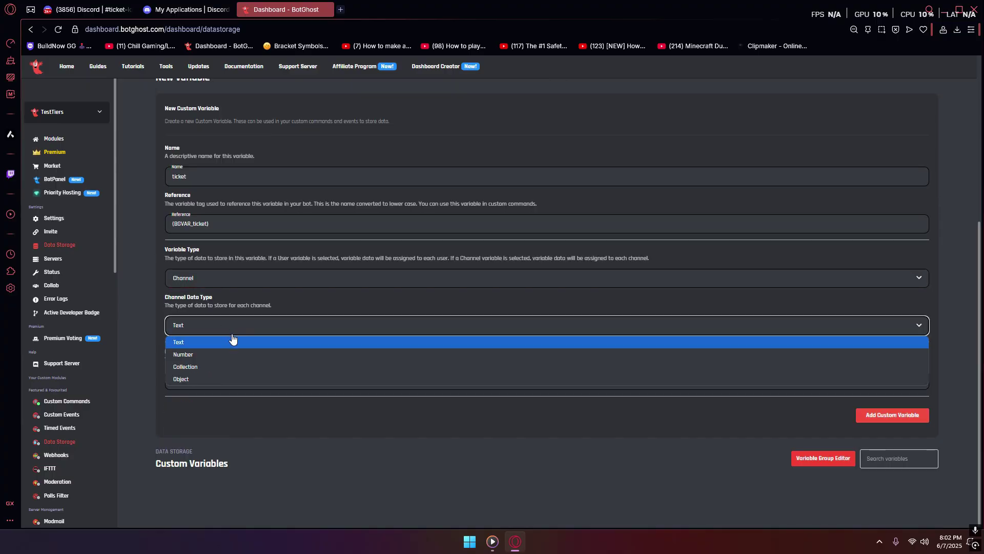
click(231, 342)
click(217, 382)
text(False)
click(892, 414)
click(89, 401)
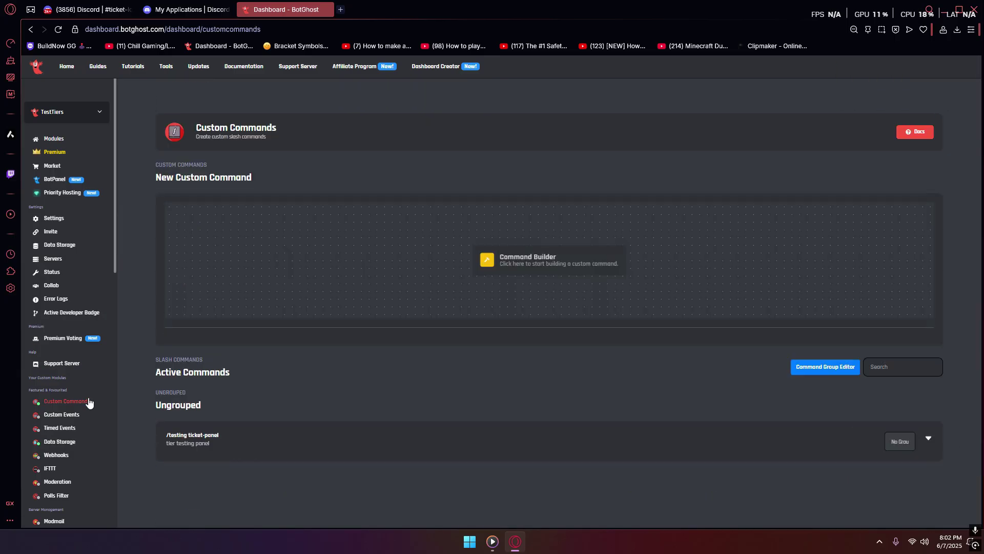
Step: Insert a Set Variable block between Create a Channel and the following message block
click(325, 455)
scroll(543, 311, down, 5)
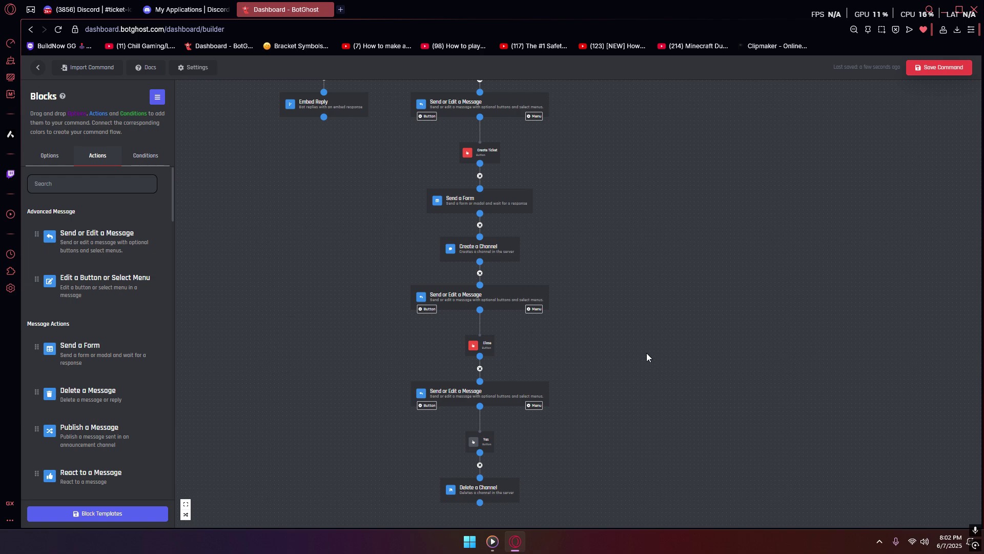
scroll(647, 301, up, 5)
scroll(631, 334, down, 5)
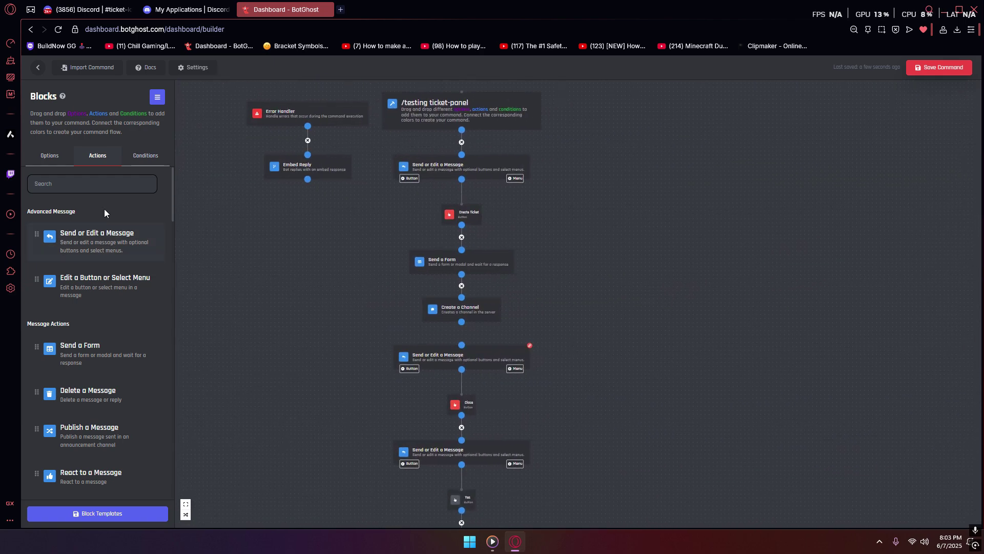
click(105, 190)
text(set)
drag(79, 235, 390, 334)
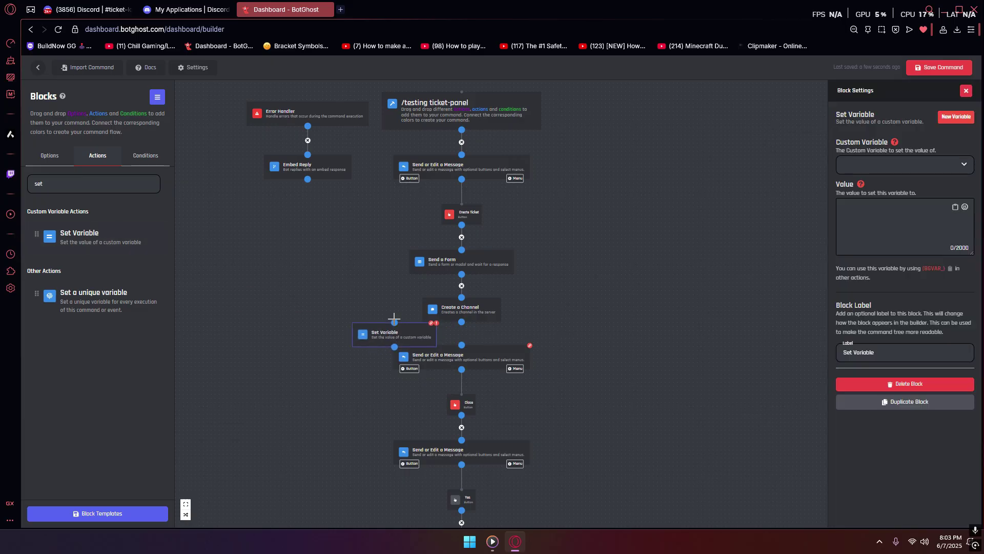
drag(457, 321, 461, 322)
drag(394, 346, 461, 344)
Step: Make the block set the ticket variable to True for the created channel, and save
click(874, 164)
click(850, 193)
click(901, 206)
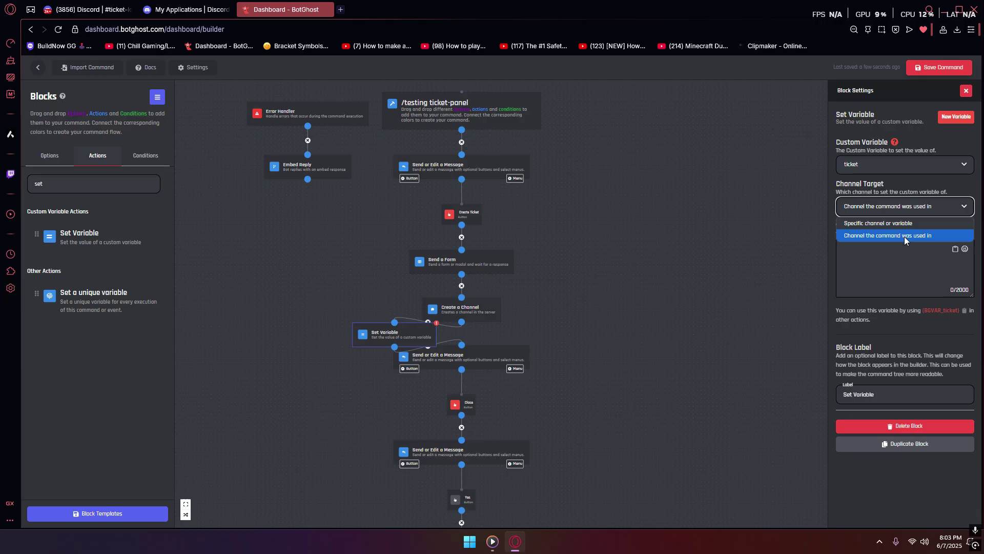
click(881, 223)
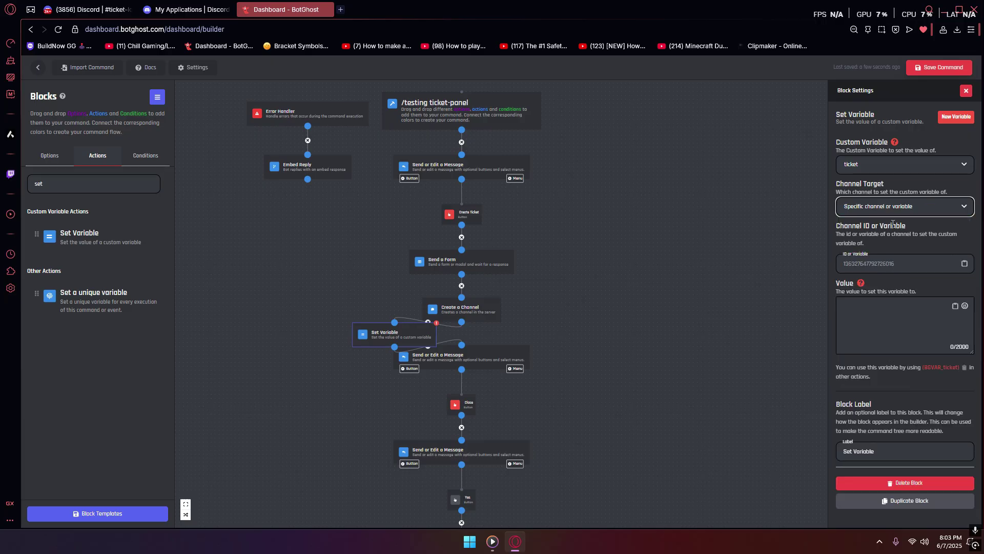
click(477, 310)
click(384, 334)
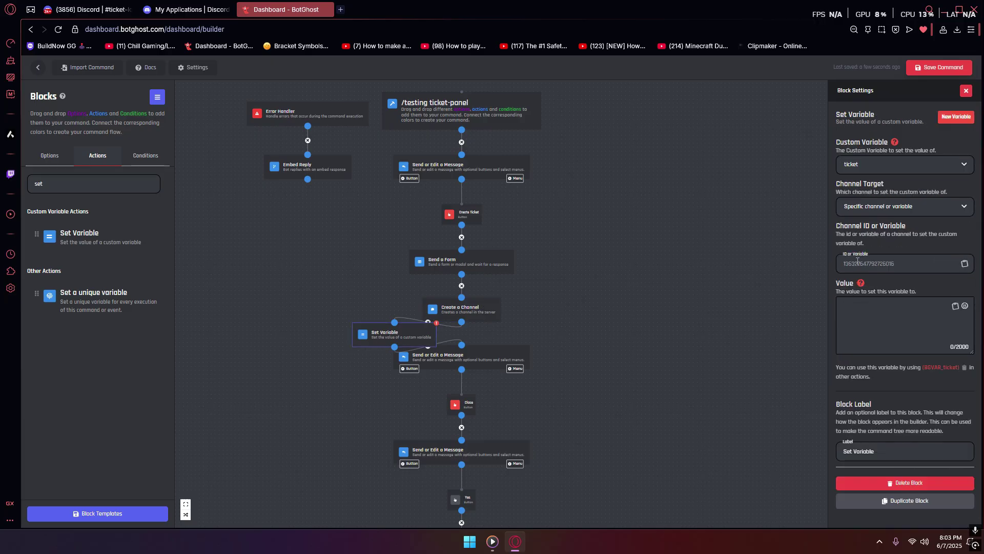
click(872, 320)
scroll(617, 223, down, 4)
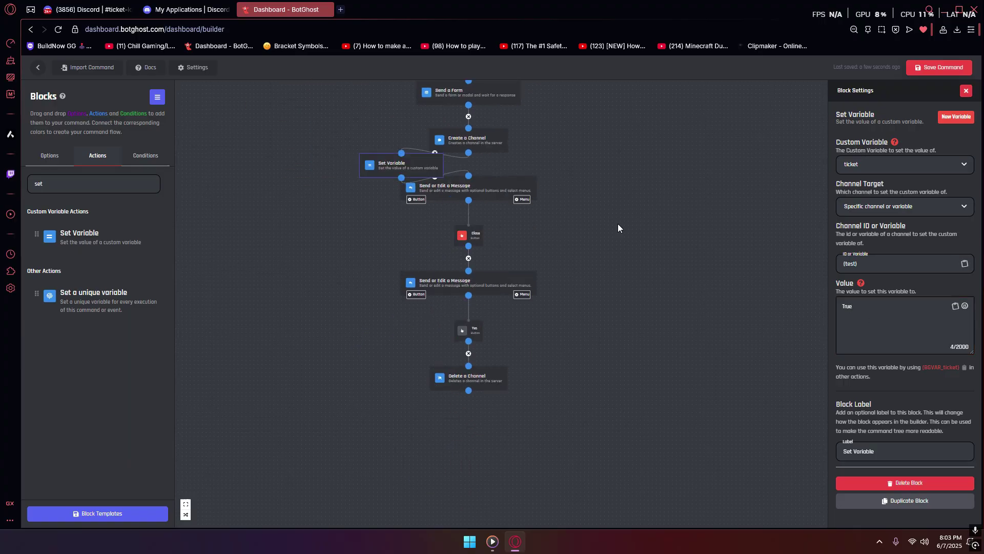
click(939, 67)
scroll(553, 333, up, 5)
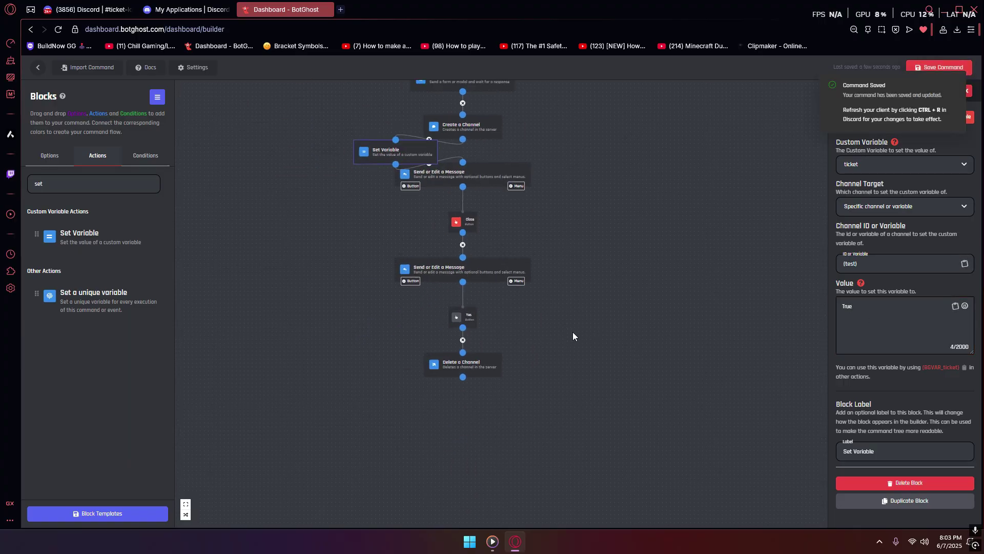
drag(533, 253, 517, 245)
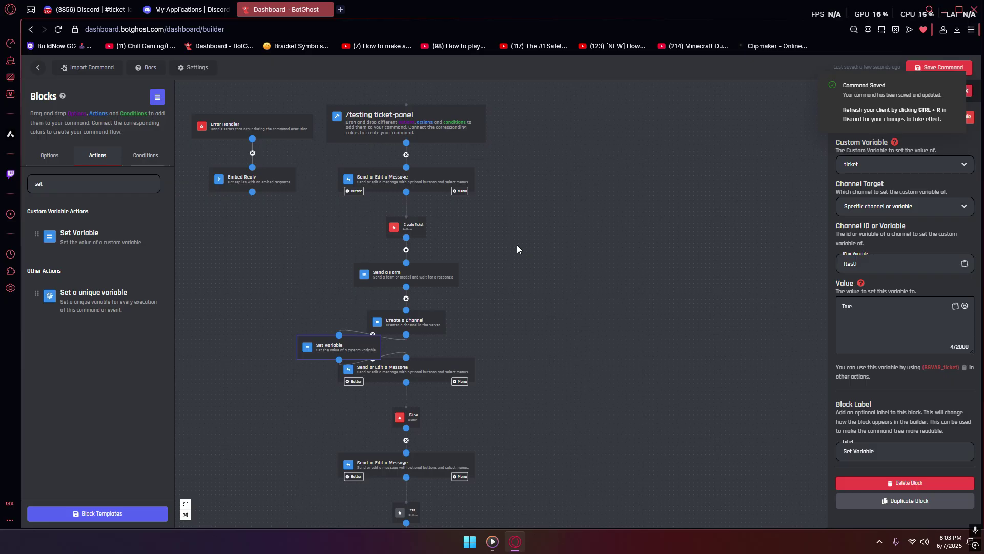
click(38, 68)
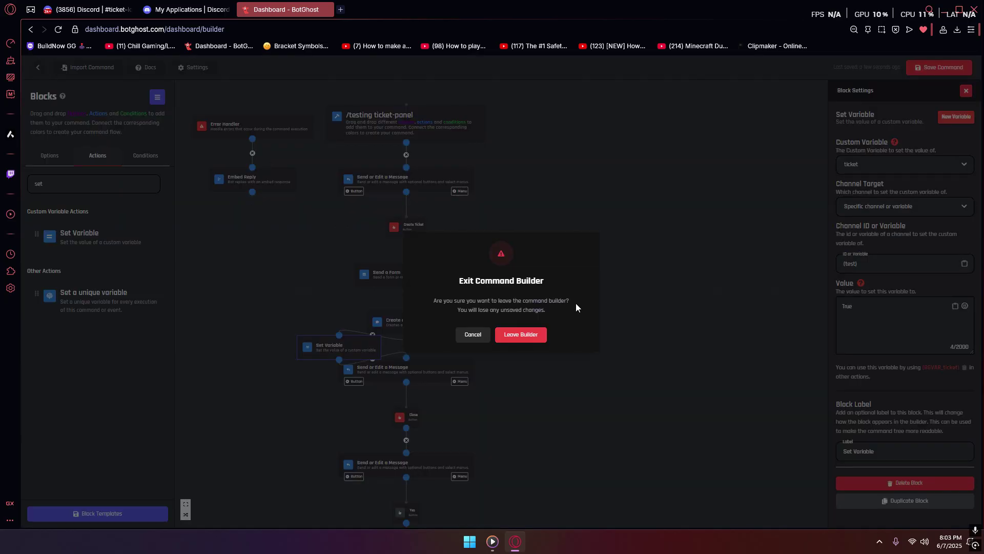
Step: Create a new custom event triggered when a new message is sent
click(520, 334)
scroll(82, 357, down, 1)
click(62, 354)
click(549, 264)
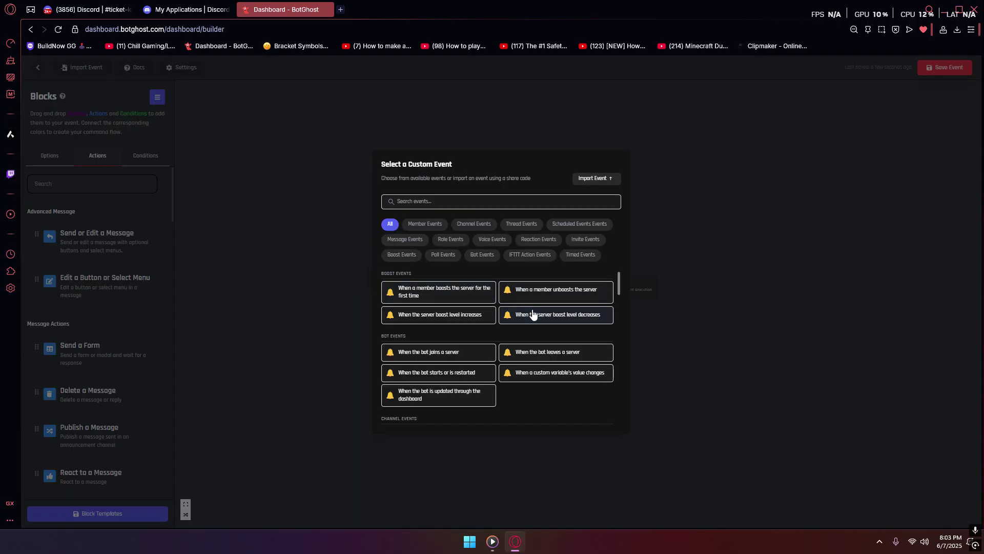
click(405, 287)
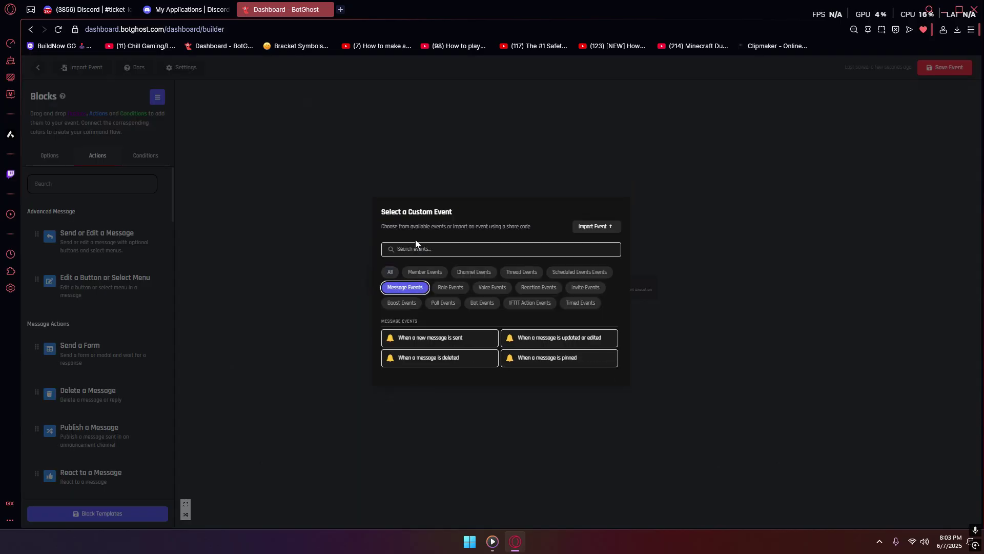
click(459, 342)
Step: Add a Comparison Condition checking {BGVAR_ticket} equals True, with a True branch
click(142, 163)
drag(109, 214, 292, 356)
click(467, 300)
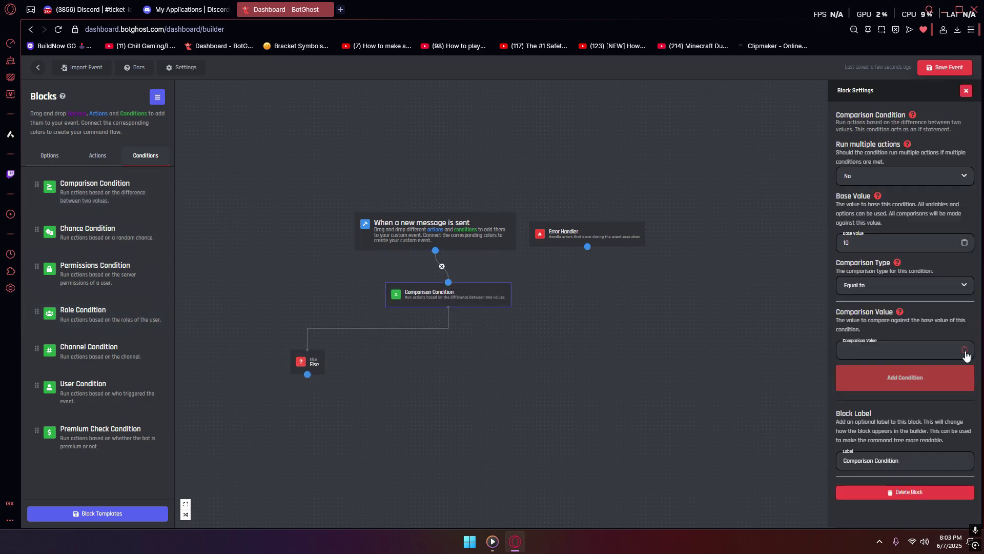
click(909, 343)
key(BackSpace)
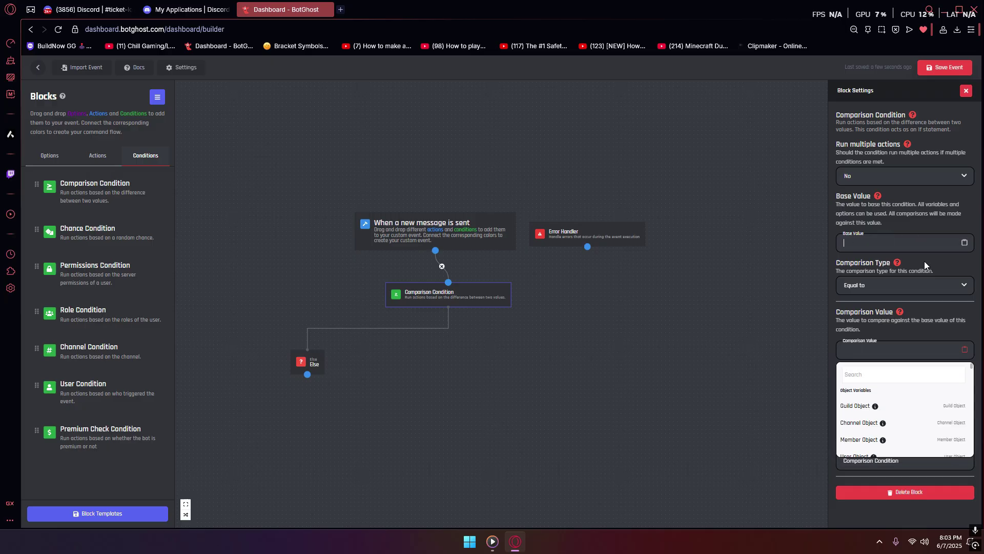
click(886, 269)
text(ticket)
click(874, 303)
text(True)
click(905, 375)
drag(433, 361, 504, 284)
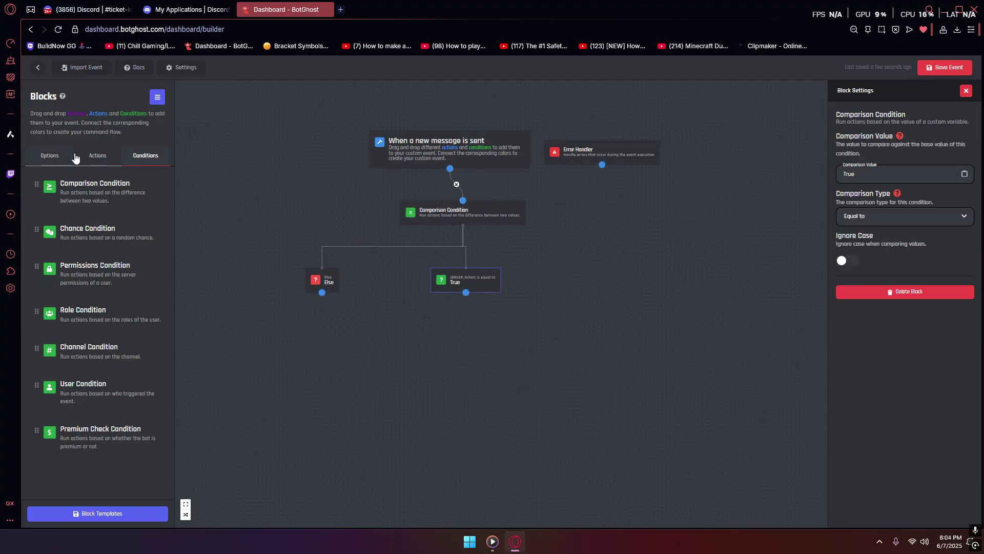
Step: Place a Send or Edit a Message action under the True branch
click(50, 155)
click(98, 155)
drag(101, 251, 464, 325)
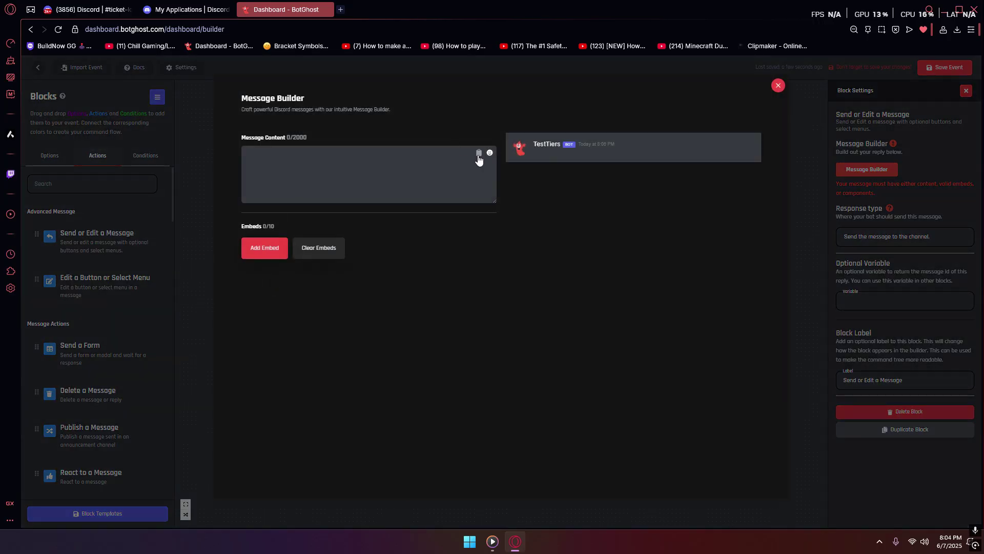
Step: Set the reply to '{event_message_content} by {user}' and save the event
click(478, 152)
click(283, 224)
text(mess)
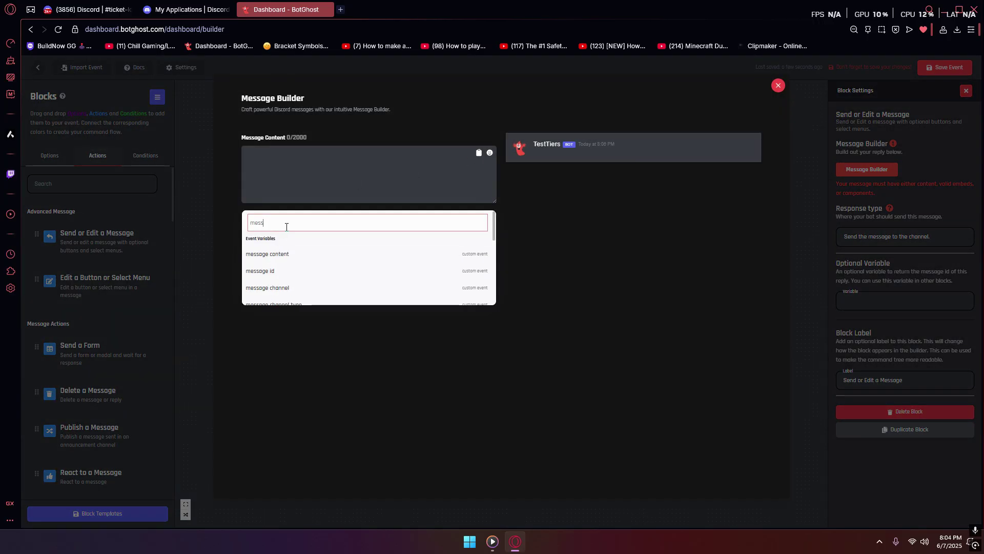
click(316, 256)
text(by {user})
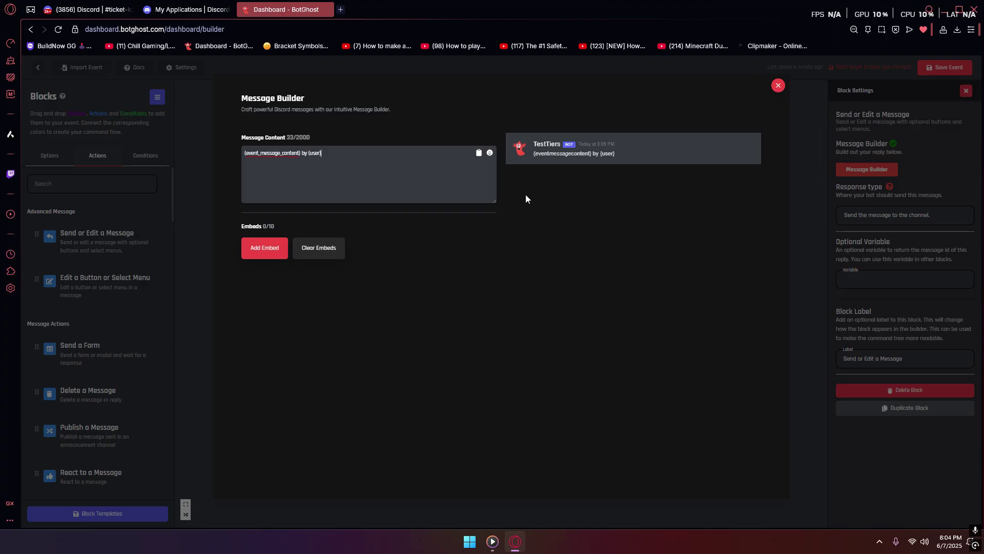
click(778, 85)
click(945, 67)
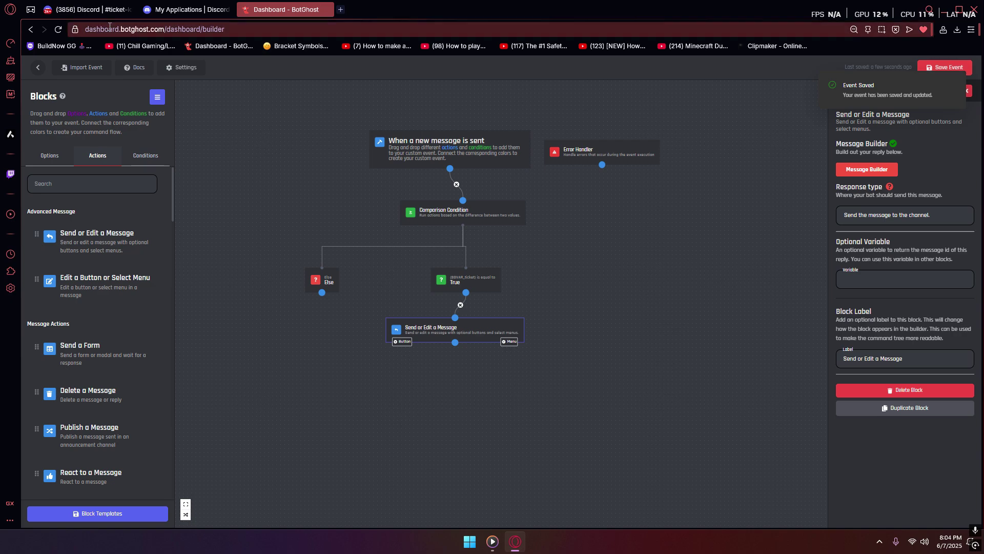
Step: Reload Discord and run /testing ticket-panel in #request-test to start a new ticket
click(112, 10)
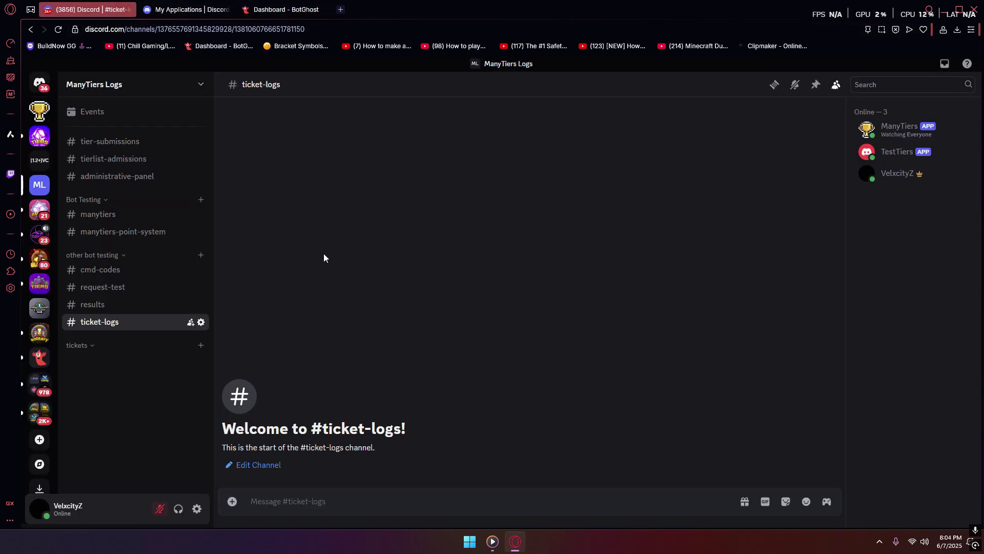
key(F5)
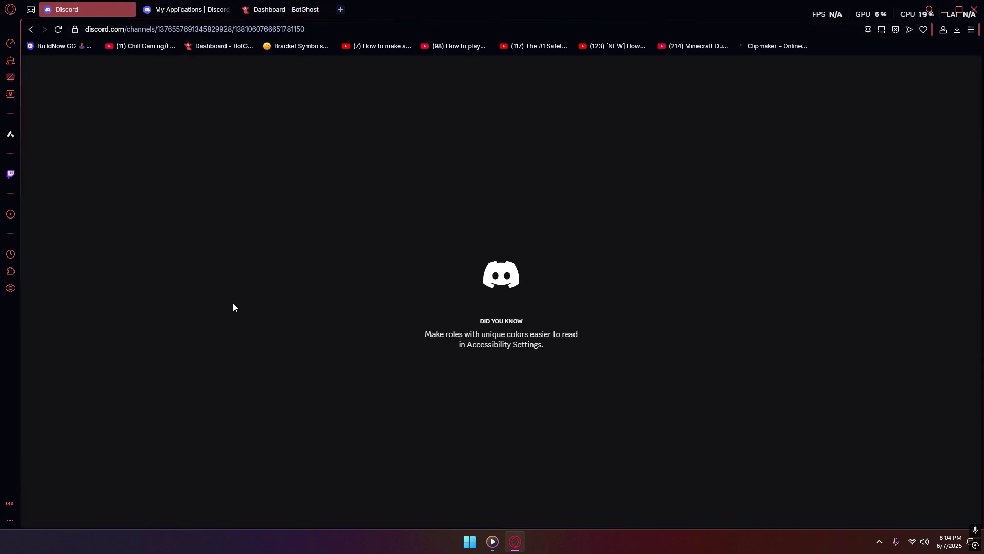
click(123, 287)
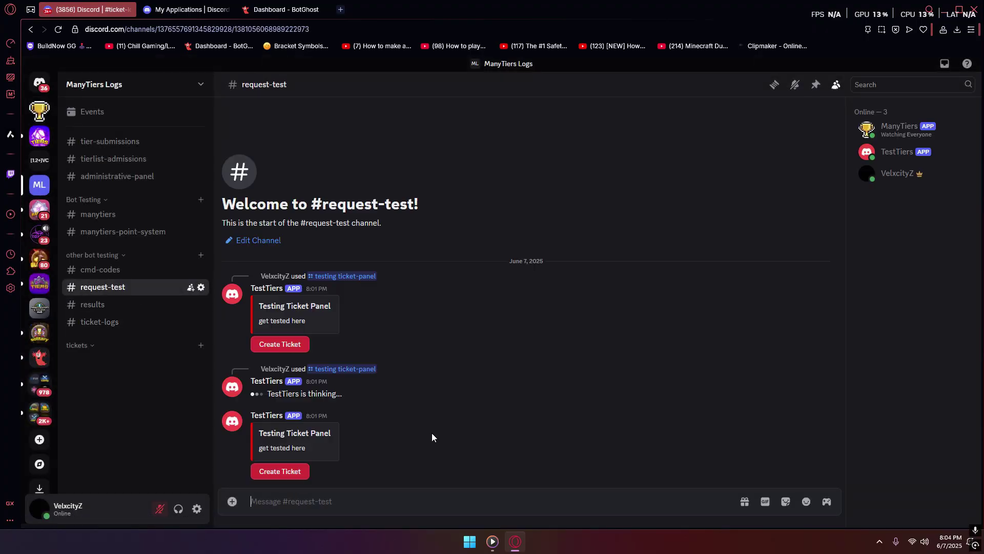
text(/tick)
key(Return)
key(Return)
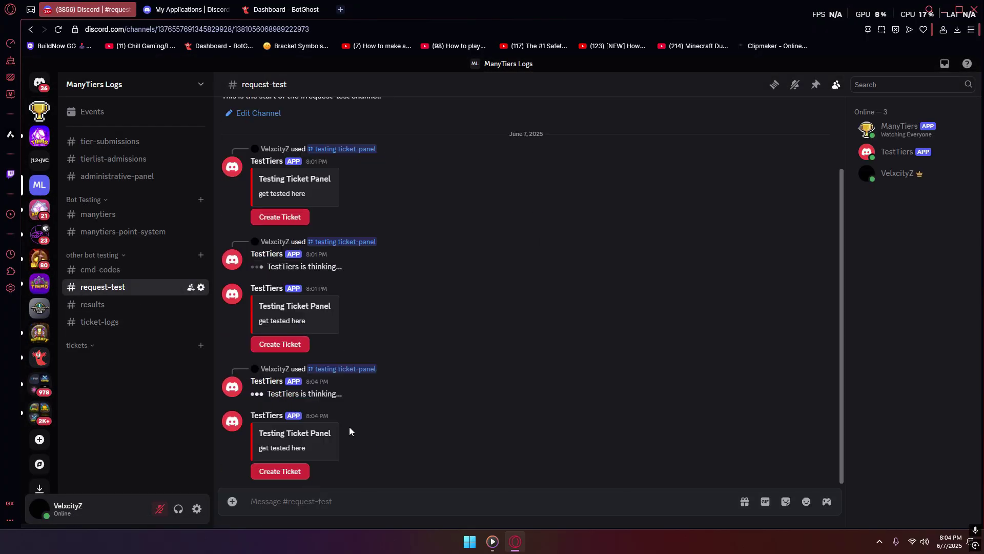
click(287, 476)
Step: Submit the ticket form with answers of 1, then send 'hey' in the new ticket channel
text(1)
key(Tab)
text(1)
key(Tab)
text(11)
click(580, 418)
click(128, 361)
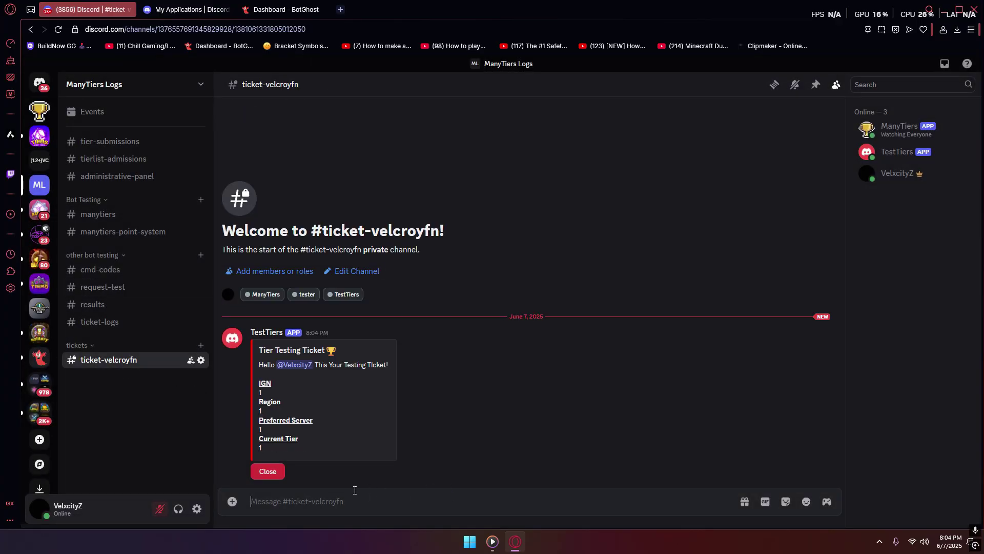
text(hey)
key(Return)
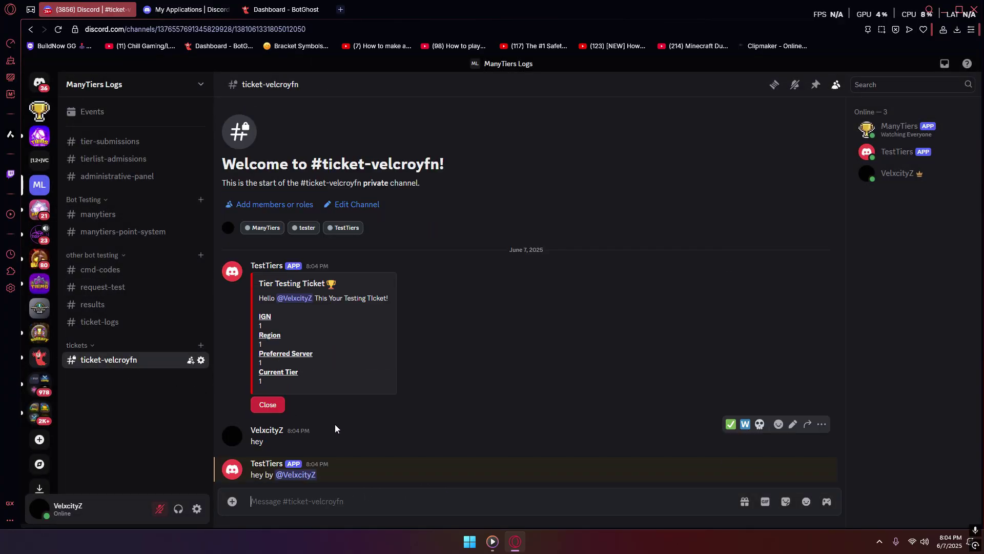
Step: Set the message block's response type to send to a specific channel
click(285, 9)
click(912, 216)
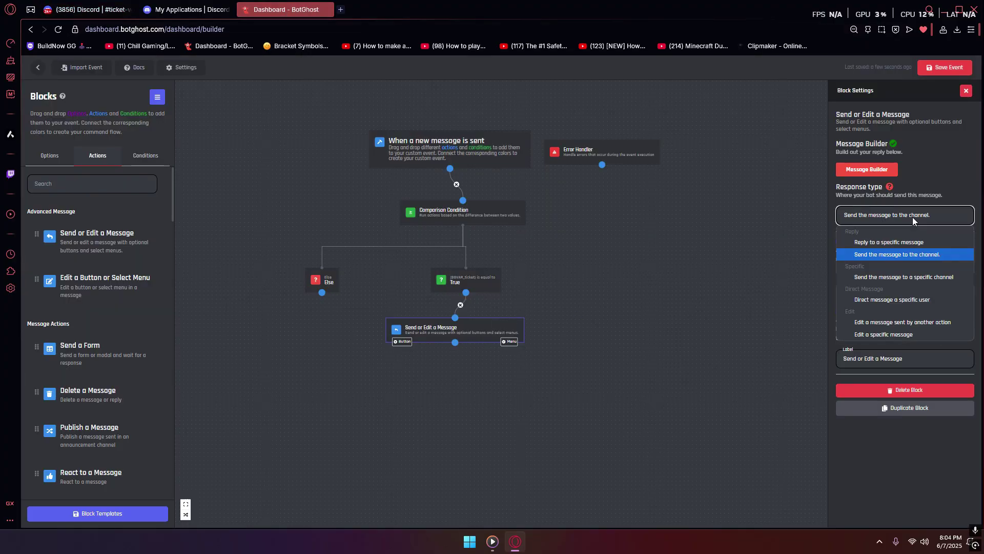
click(896, 278)
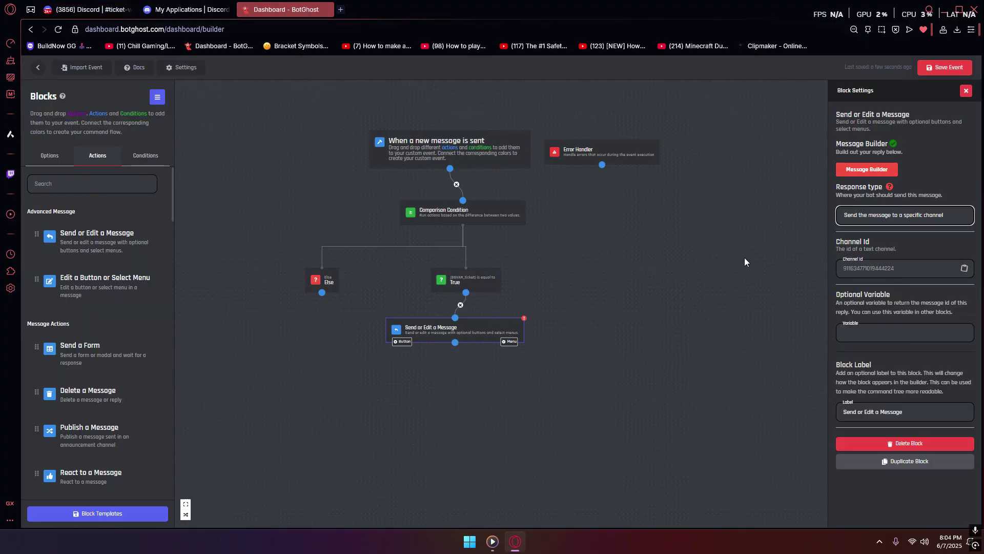
click(87, 9)
right_click(102, 358)
click(136, 508)
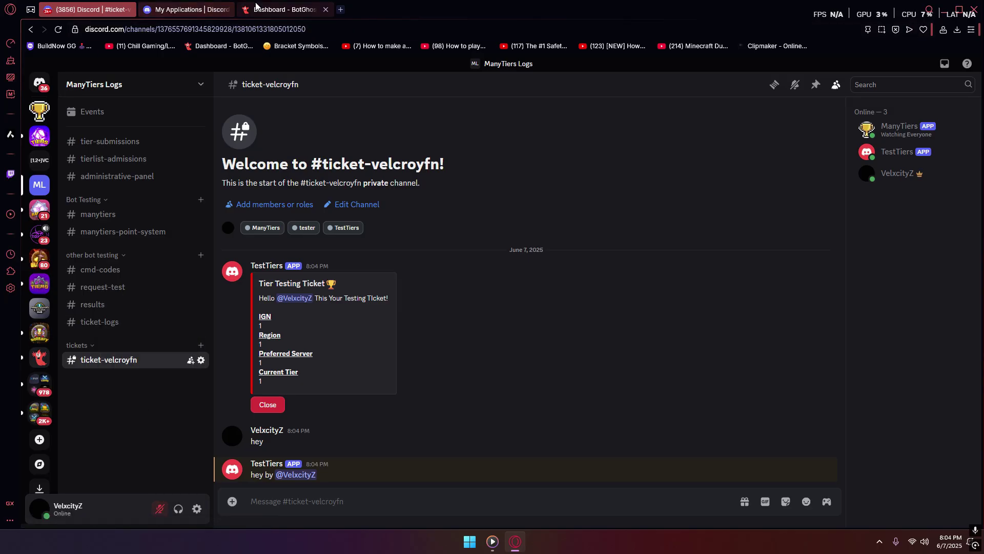
click(285, 10)
click(877, 264)
key(ctrl+v)
click(941, 68)
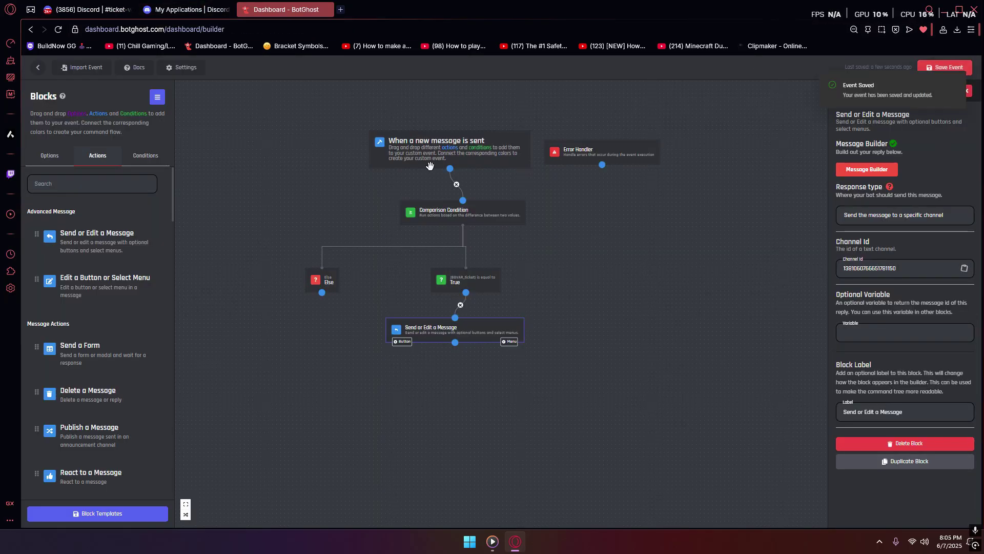
click(87, 9)
key(F5)
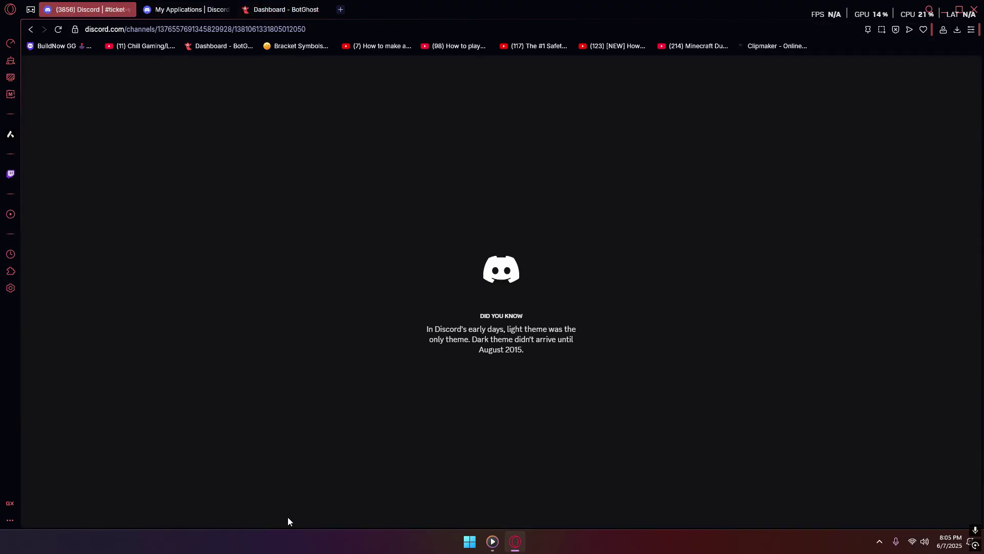
Step: Send 'he' twice in the ticket channel and check #ticket-logs for the logged echoes
text(he)
key(Return)
text(he)
key(Return)
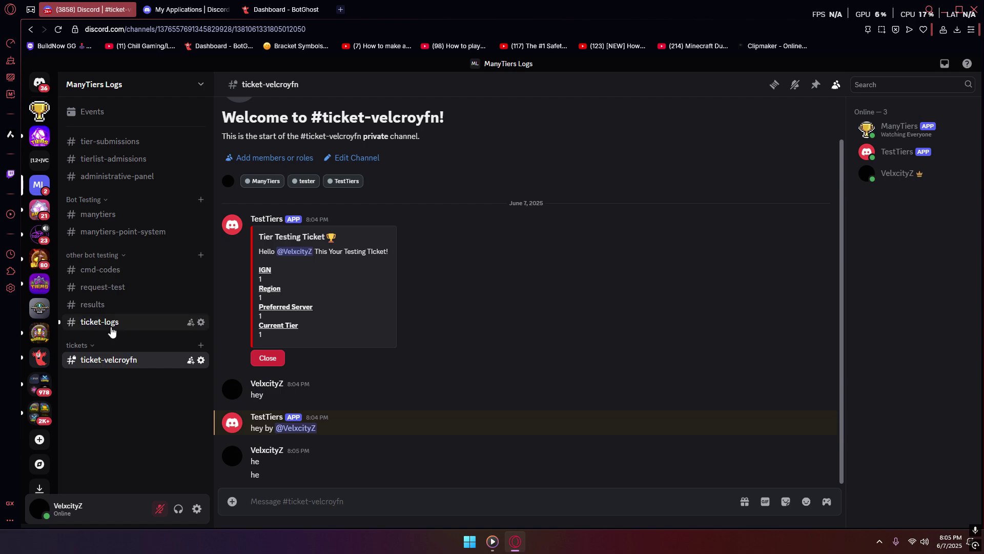
click(110, 323)
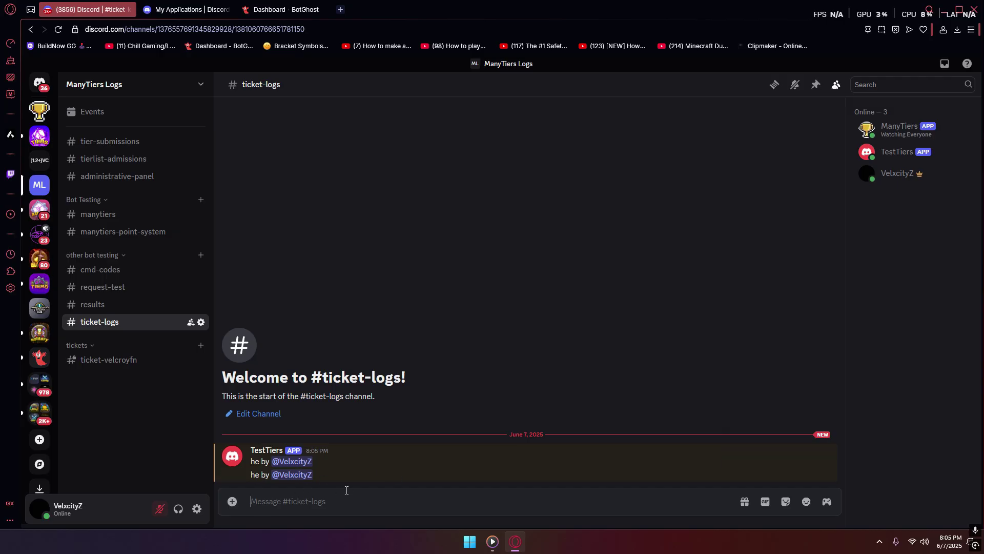
Step: Compare with ticket-chat-logs in Minecrafters & Developers Hub, then revisit ManyTiers Logs ticket-logs
click(39, 307)
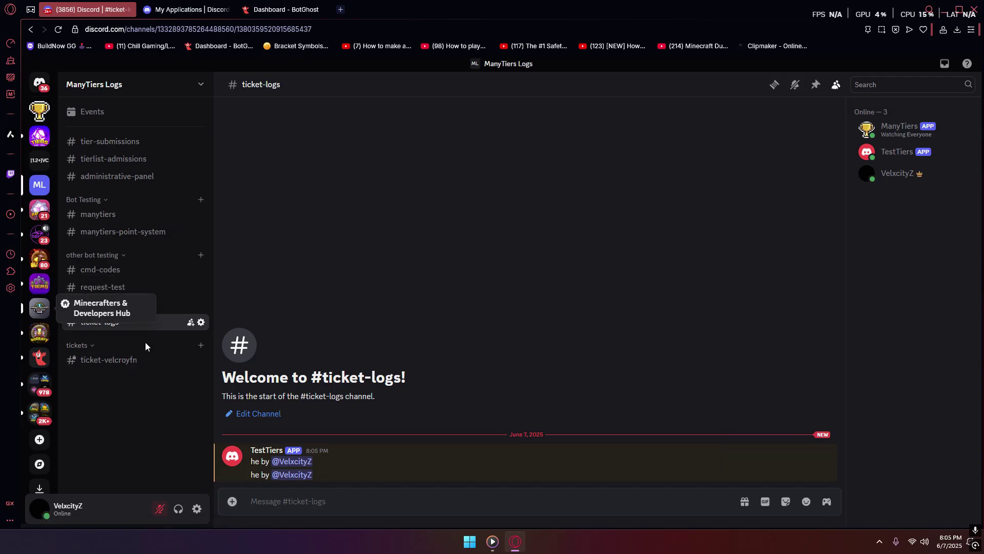
scroll(133, 257, down, 5)
click(109, 375)
scroll(461, 374, up, 15)
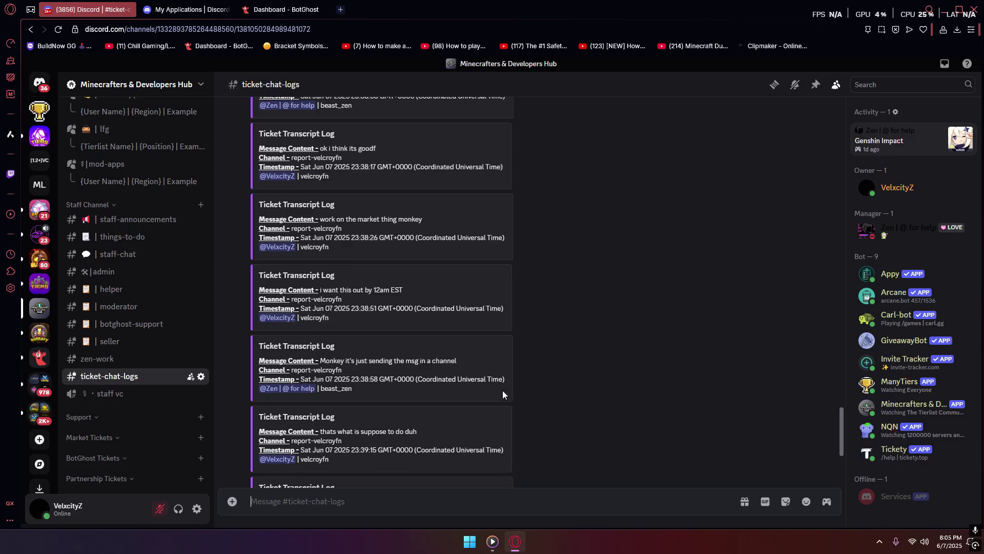
scroll(512, 382, up, 15)
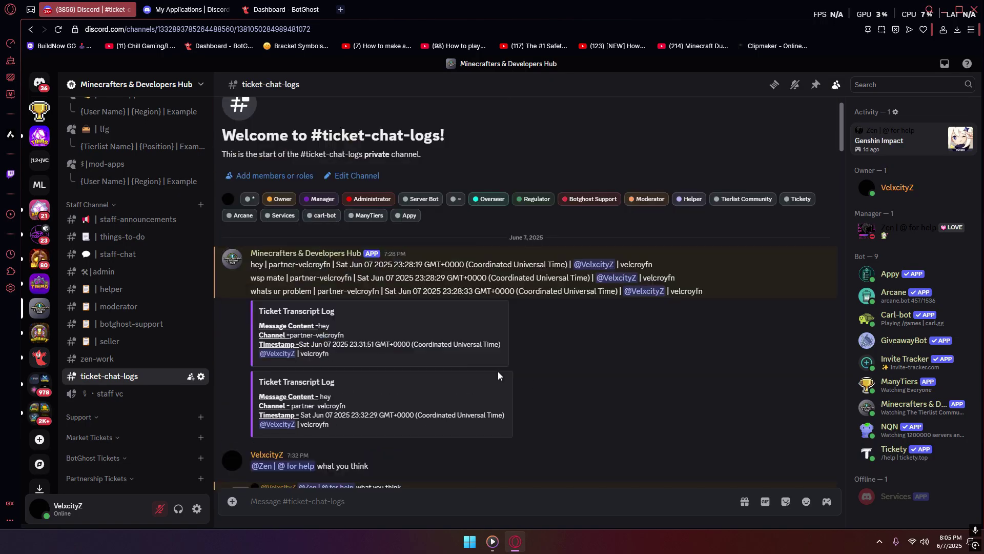
click(39, 210)
click(41, 292)
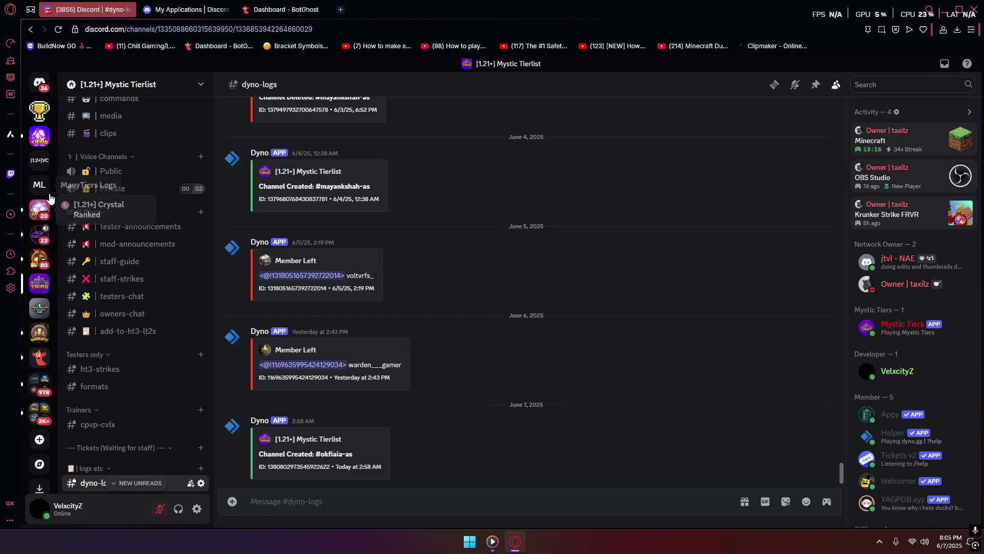
click(40, 185)
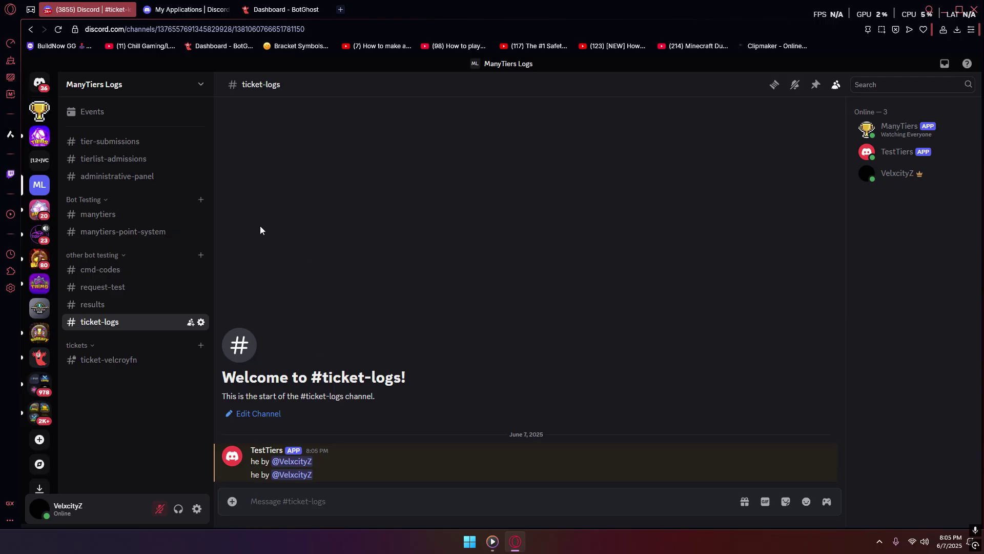
click(285, 9)
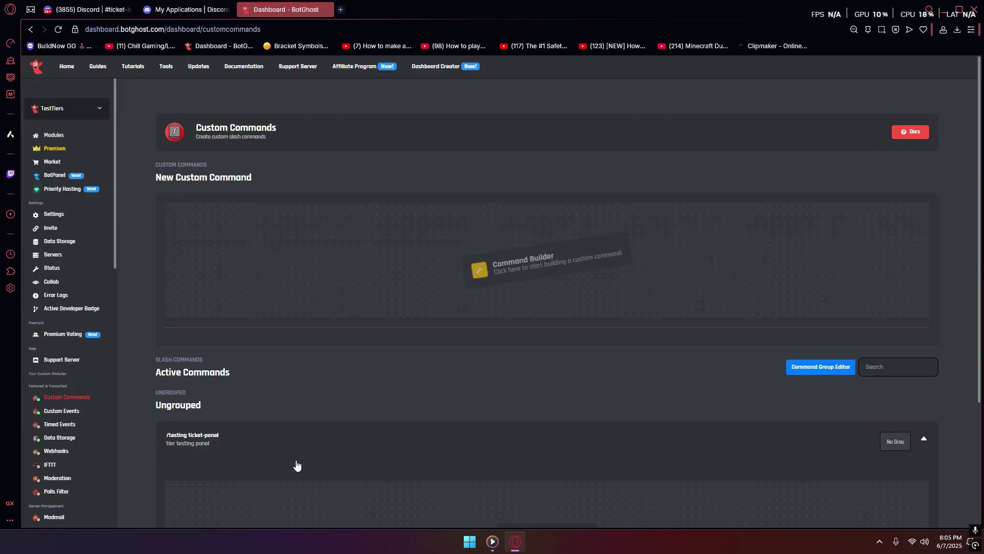
Step: In /testing ticket-panel, insert a Send or Edit a Message block between Yes and Delete a Channel
click(297, 465)
scroll(626, 308, up, 5)
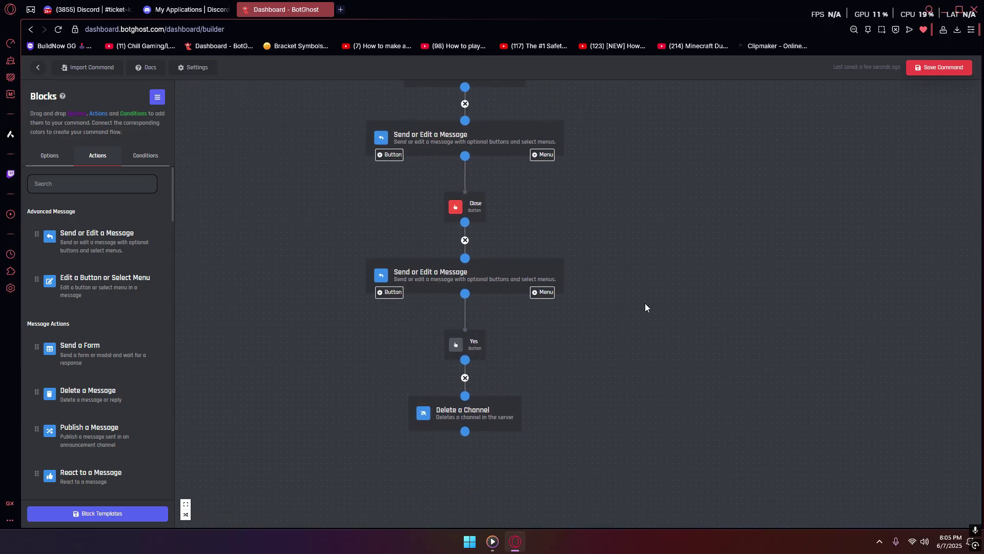
click(485, 319)
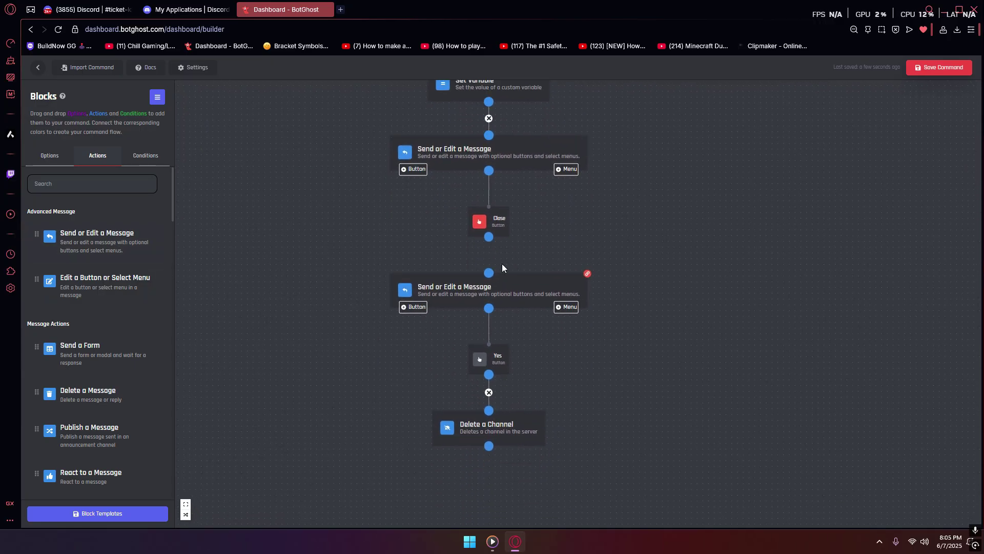
drag(491, 273, 489, 236)
drag(459, 336, 458, 393)
click(464, 340)
drag(143, 237, 468, 342)
drag(466, 293, 451, 322)
drag(451, 357, 465, 386)
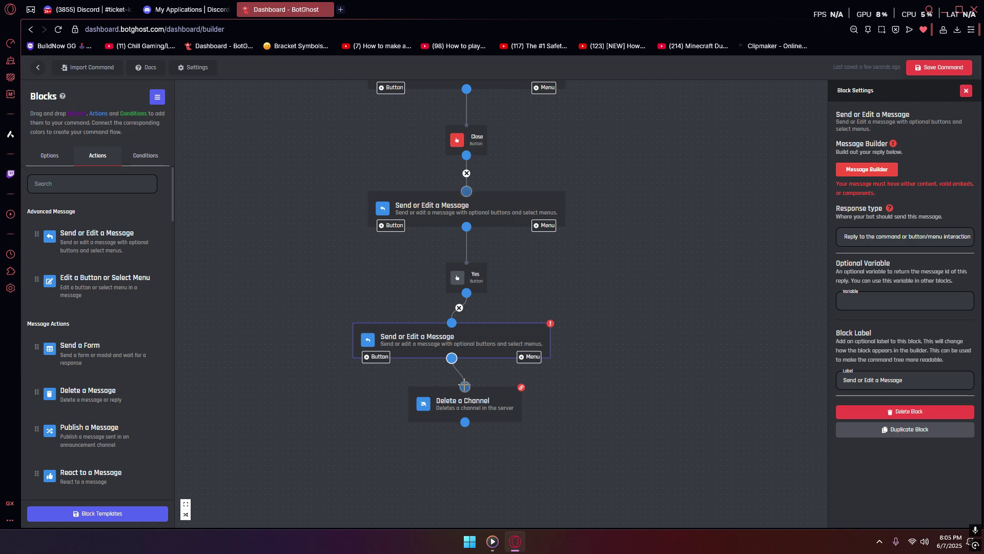
Step: Send the new message to a specific channel with content '{user} closed {channel name}'
click(861, 236)
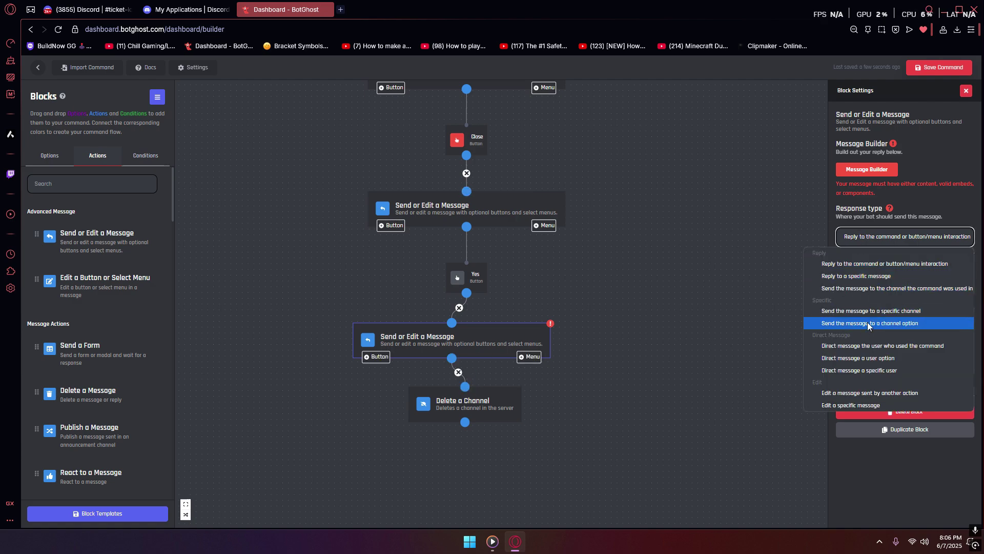
click(878, 311)
click(868, 296)
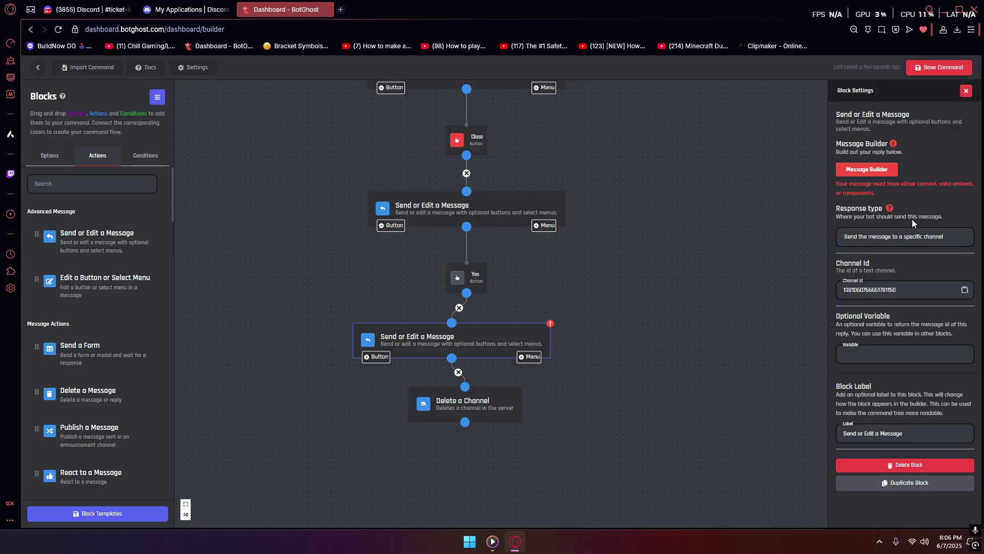
click(867, 169)
text({user} closed)
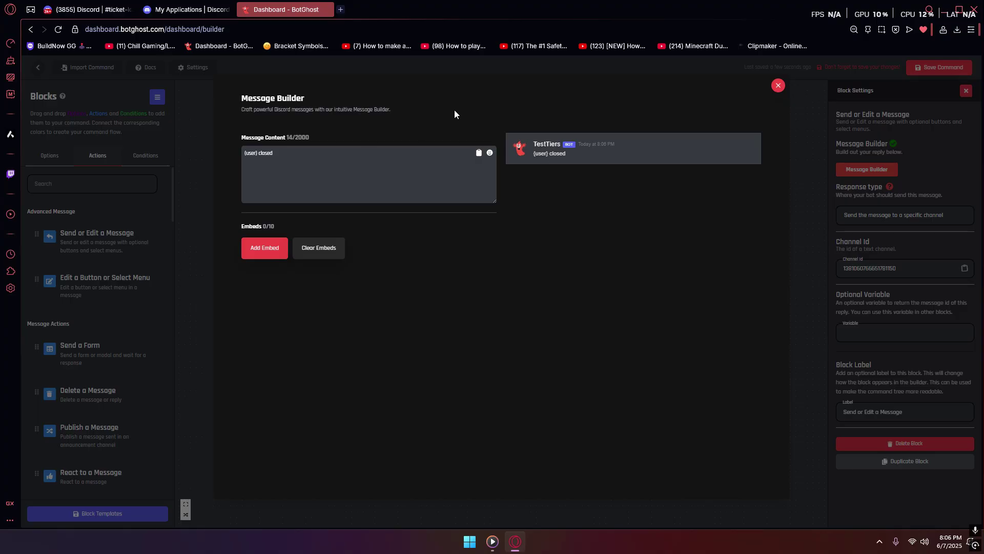
click(479, 153)
click(309, 221)
text(channel)
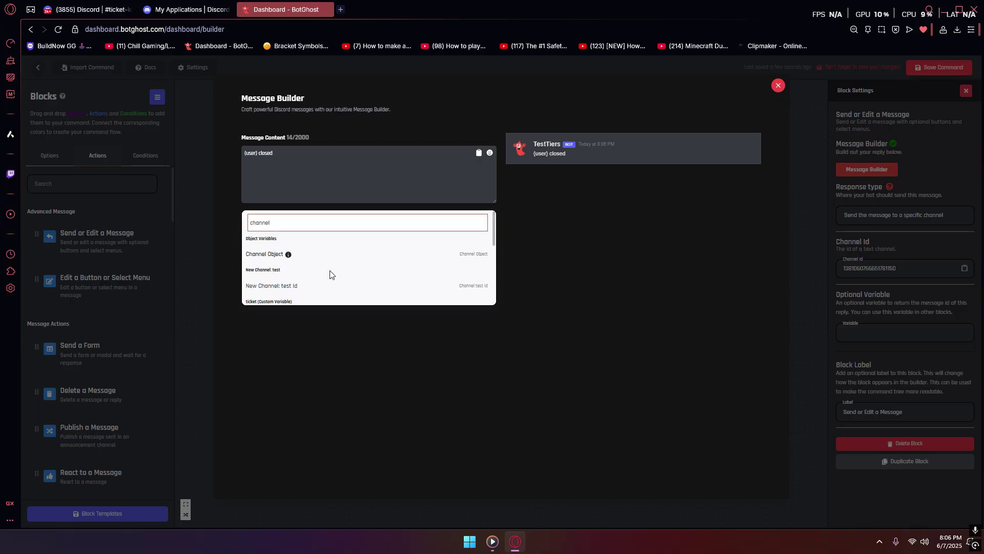
scroll(328, 272, down, 1)
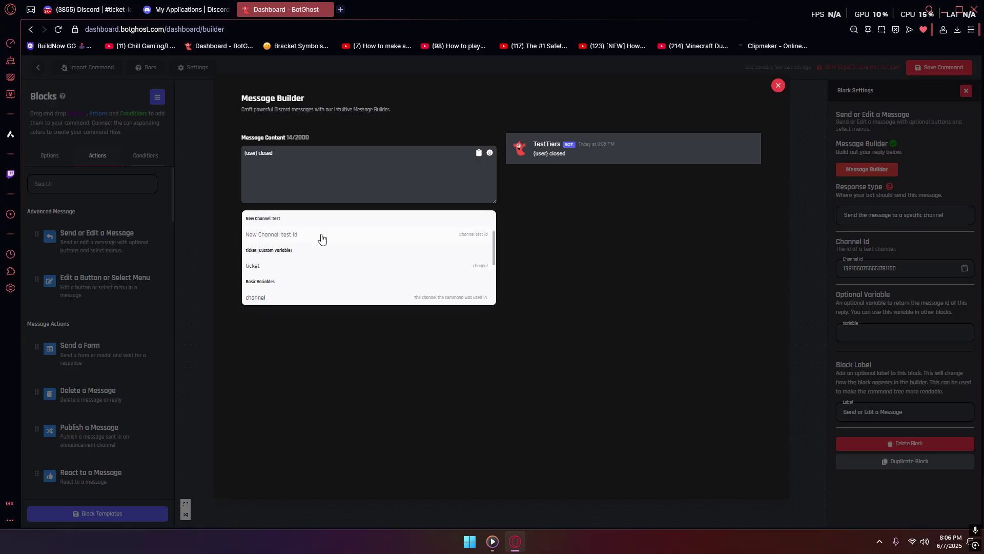
scroll(307, 277, down, 1)
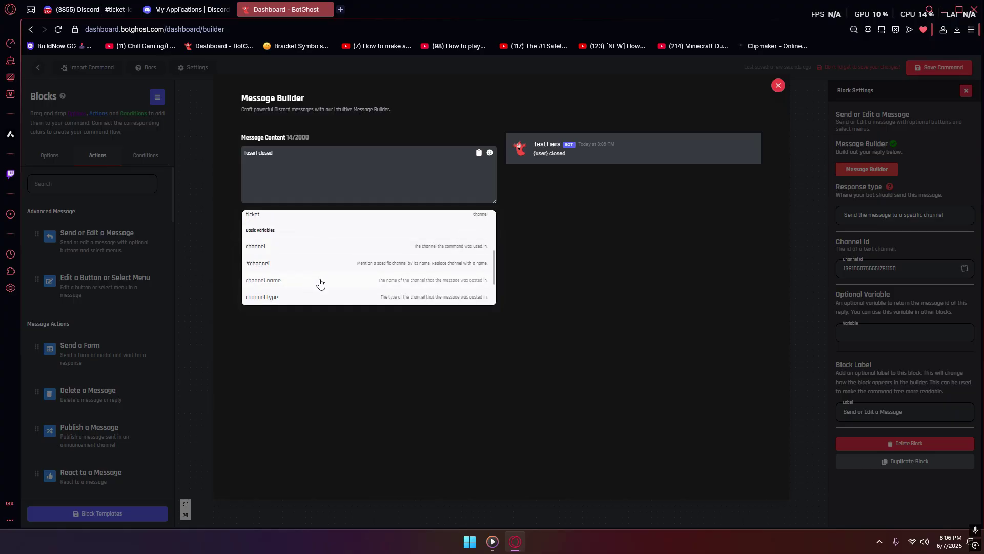
click(321, 283)
Step: Save the ticket-panel command and reload Discord
click(939, 68)
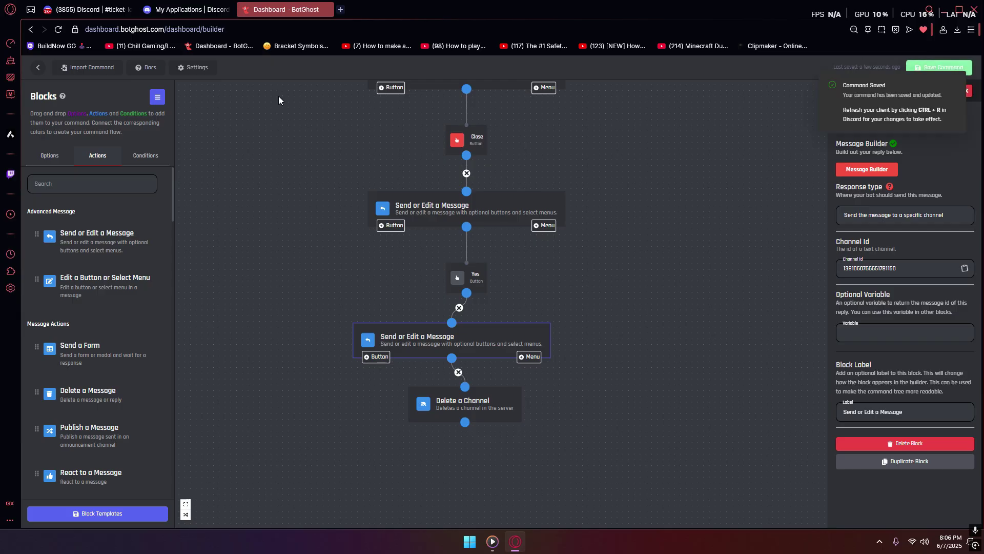
key(ctrl+Tab)
key(ctrl+r)
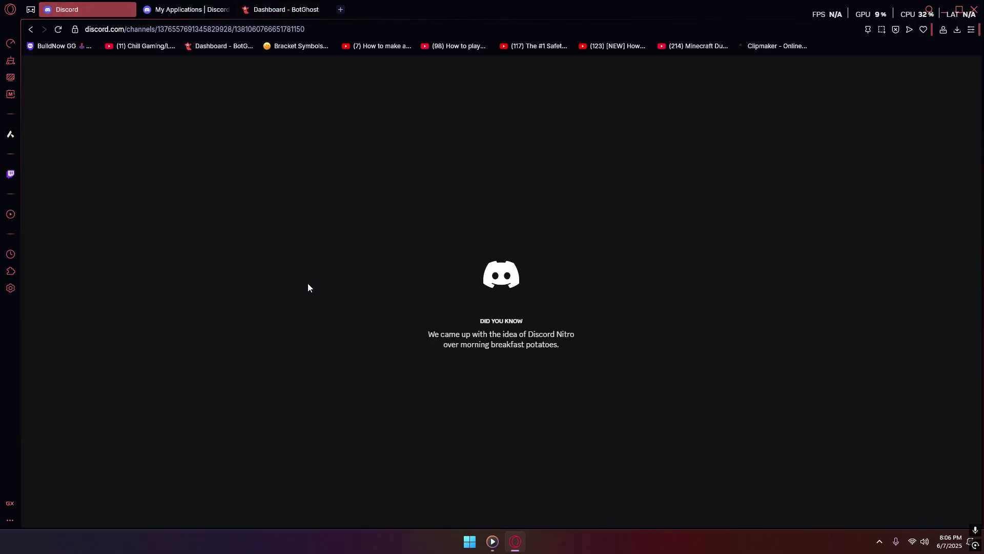
Step: Run /testing ticket-panel in #request-test and submit the ticket form with 1 and 1
click(121, 304)
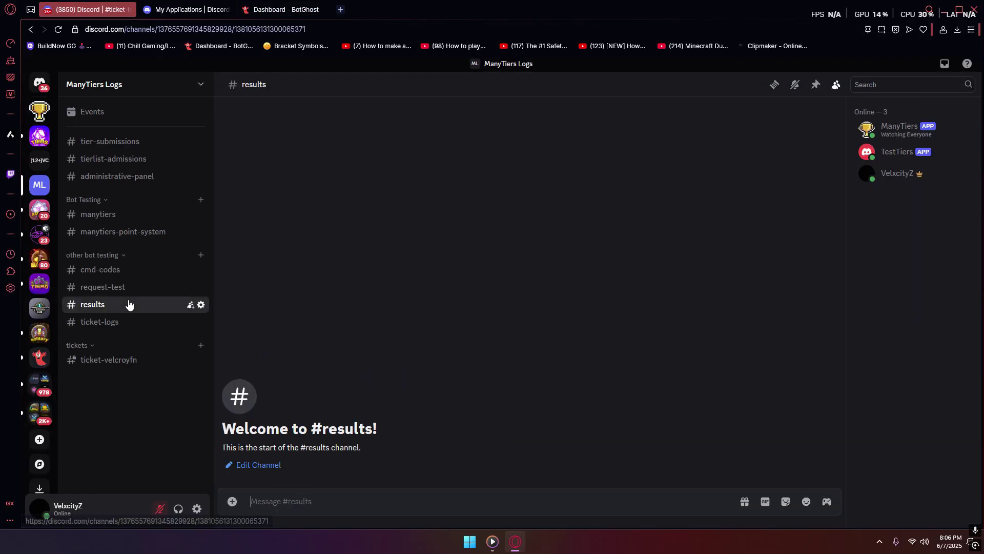
click(118, 287)
text(/)
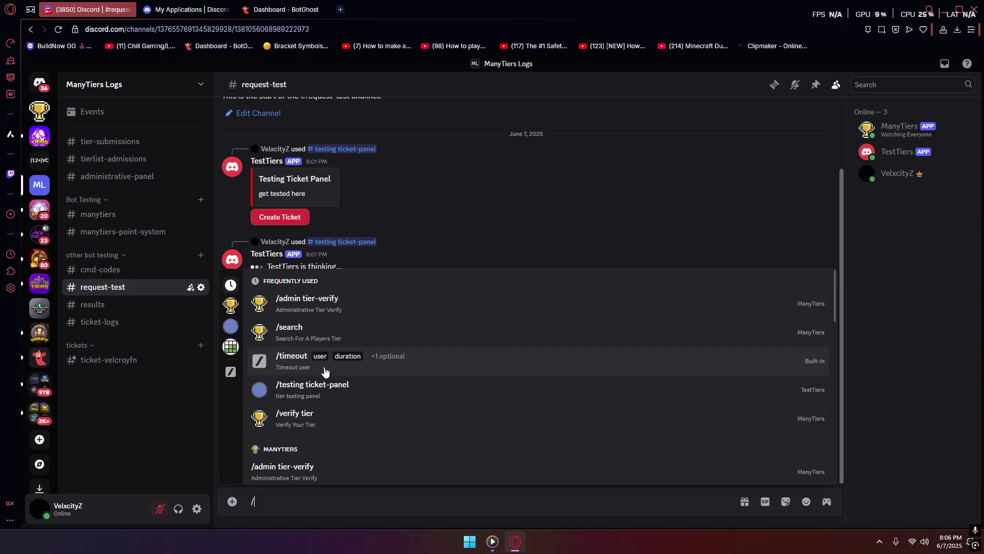
click(348, 390)
key(Return)
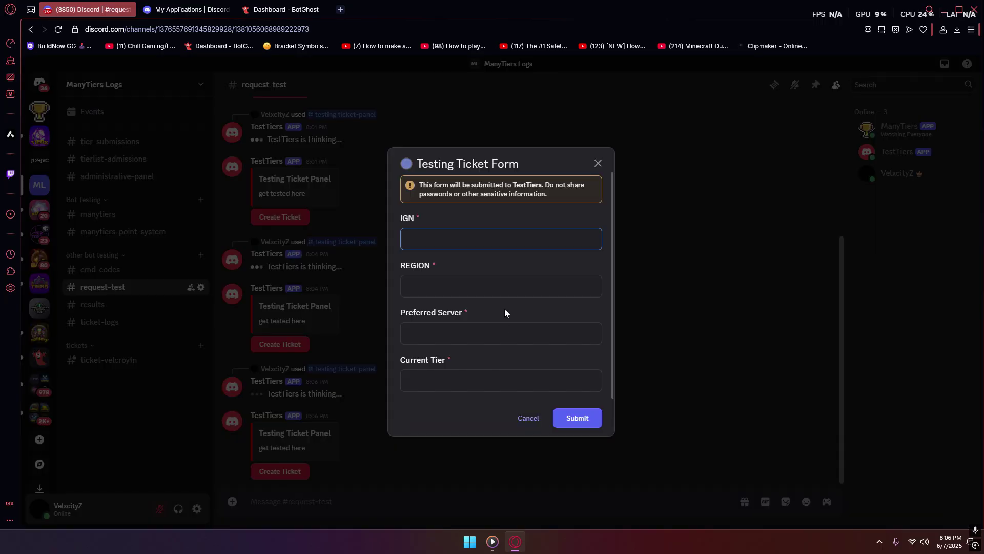
text(1)
key(Tab)
text(1)
key(Tab)
text(1)
key(Tab)
click(151, 414)
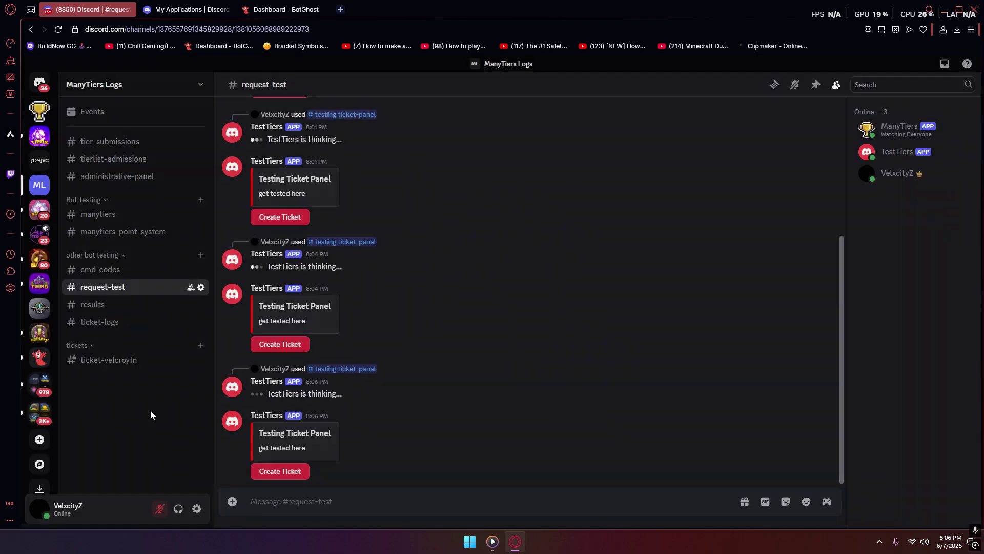
Step: Send 'hello' in the new ticket channel and confirm it appears in #ticket-logs
click(124, 378)
text(hello)
key(Return)
click(97, 322)
click(78, 378)
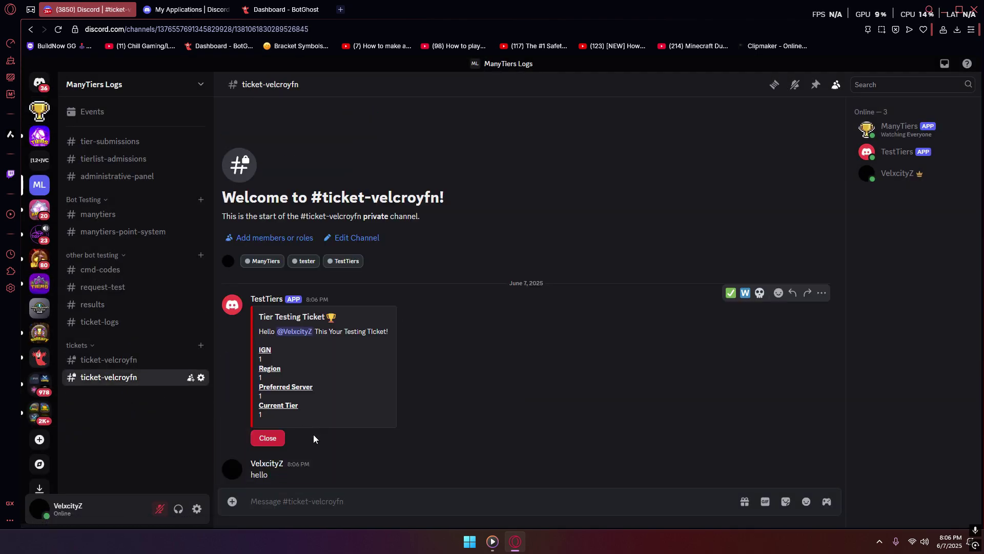
Step: Close and delete the test ticket, then return to the BotGhost command builder
click(274, 464)
click(171, 325)
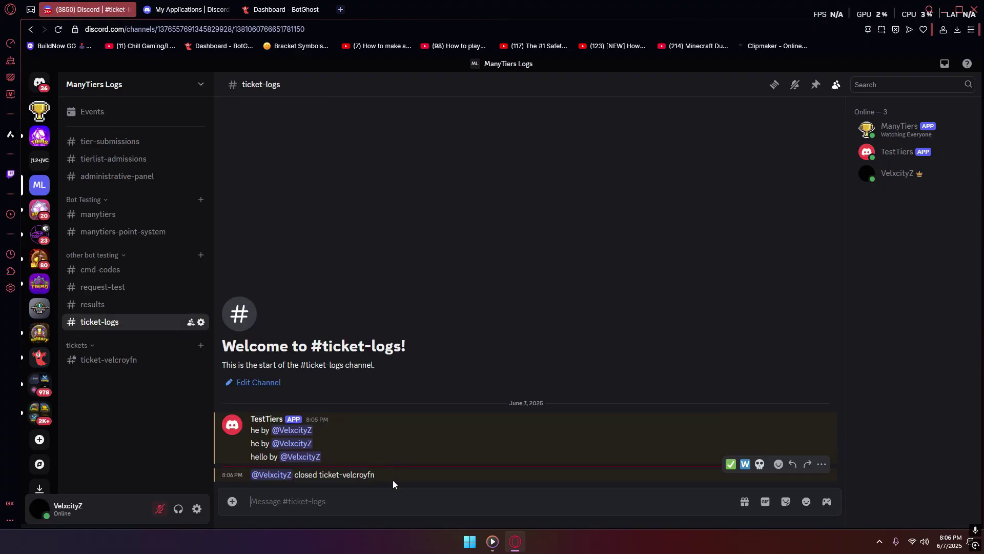
click(294, 12)
key(ctrl+s)
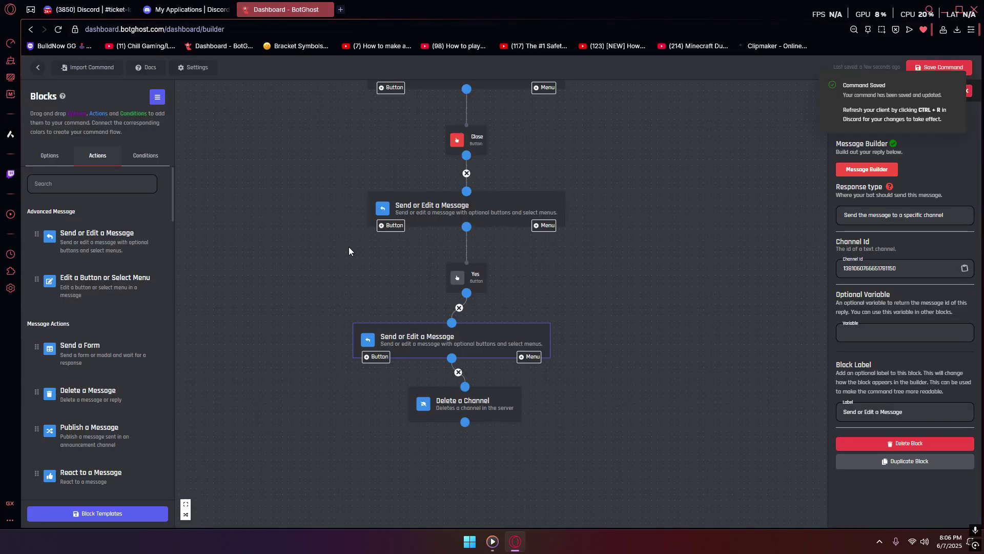
Step: Delete the accidental Button 2 block and save the ticket-panel command
scroll(338, 393, up, 5)
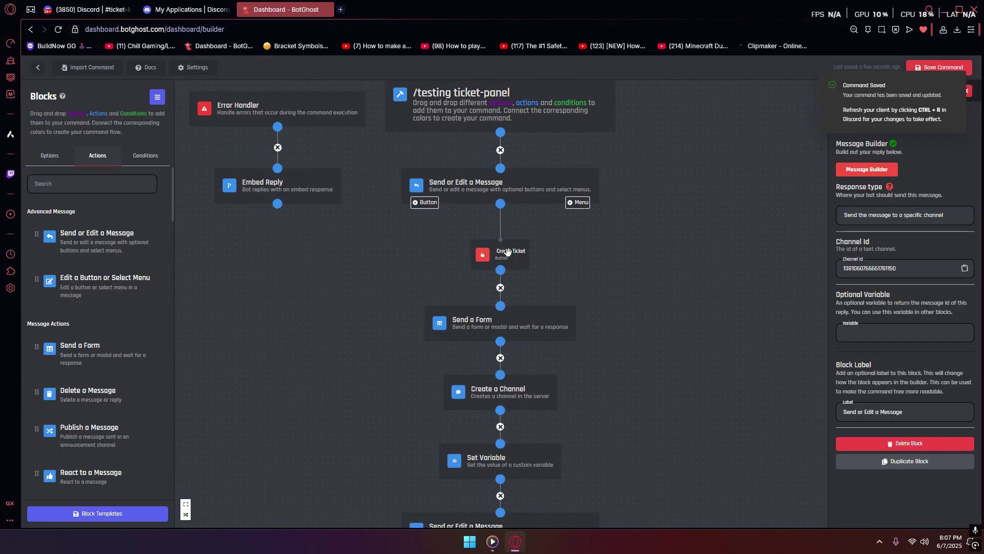
click(424, 202)
drag(401, 237, 670, 252)
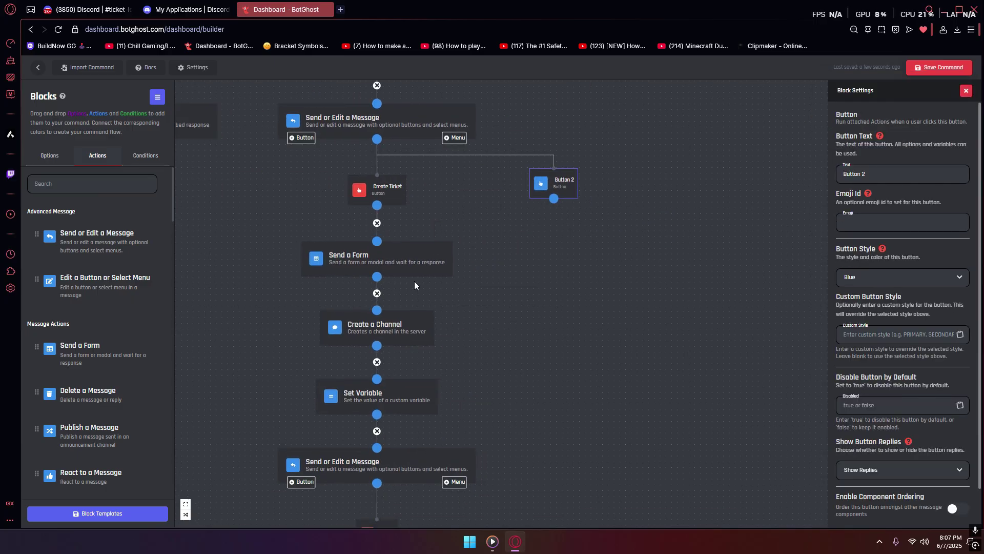
key(Delete)
click(939, 67)
Step: Leave the command builder and go back to Discord's #ticket-logs
click(38, 68)
click(521, 336)
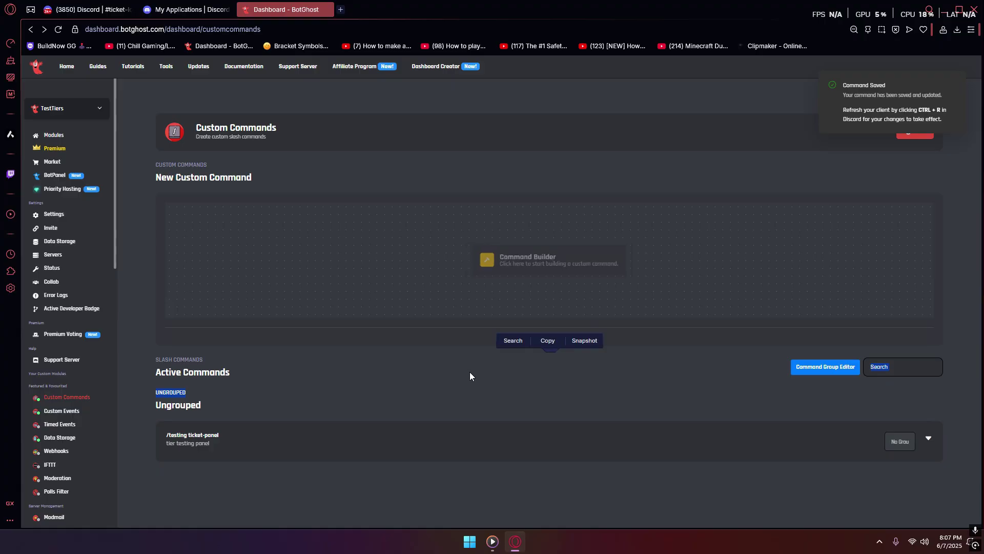
click(85, 9)
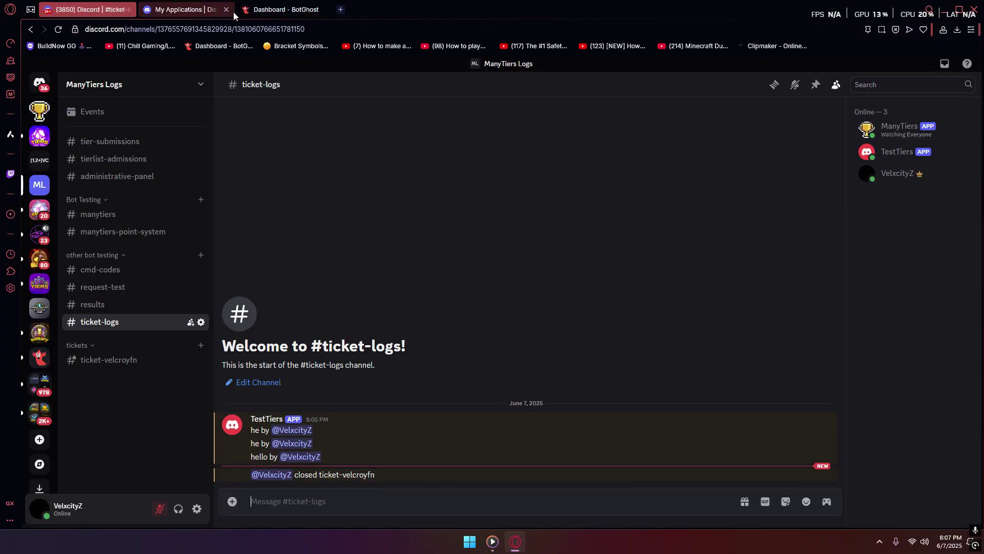
Step: Copy the Advanced Results share code from the Minecrafters & Developers Hub #tierlist-commands channel
click(40, 308)
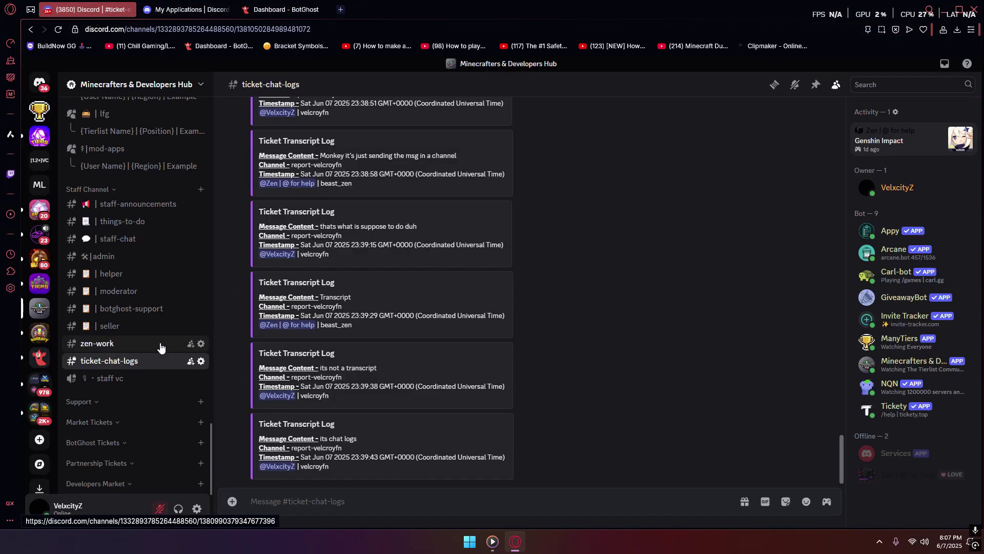
scroll(153, 349, down, 6)
click(134, 349)
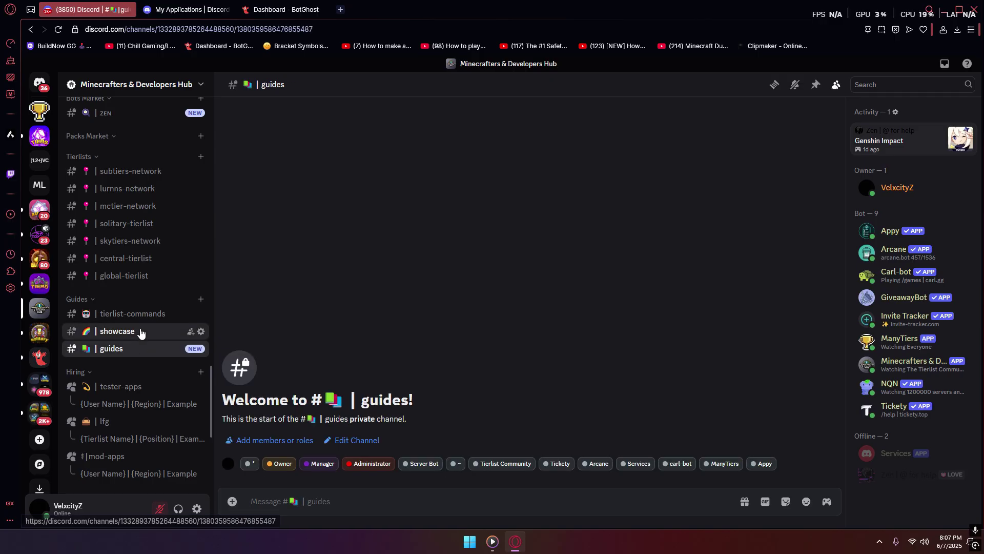
click(136, 331)
click(133, 314)
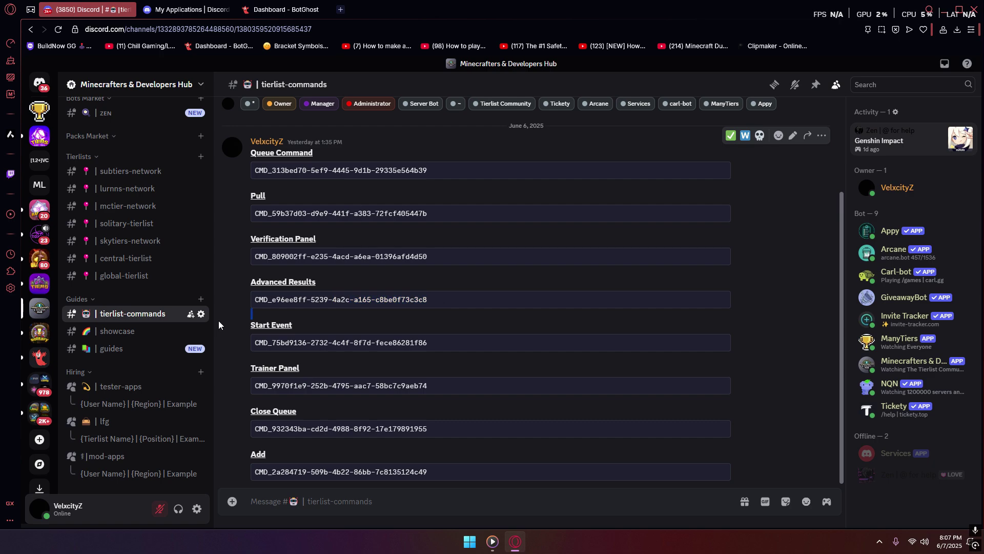
drag(219, 324, 247, 299)
Step: Import the copied share code into BotGhost as the /result command
click(285, 9)
click(461, 283)
key(ctrl+v)
click(572, 329)
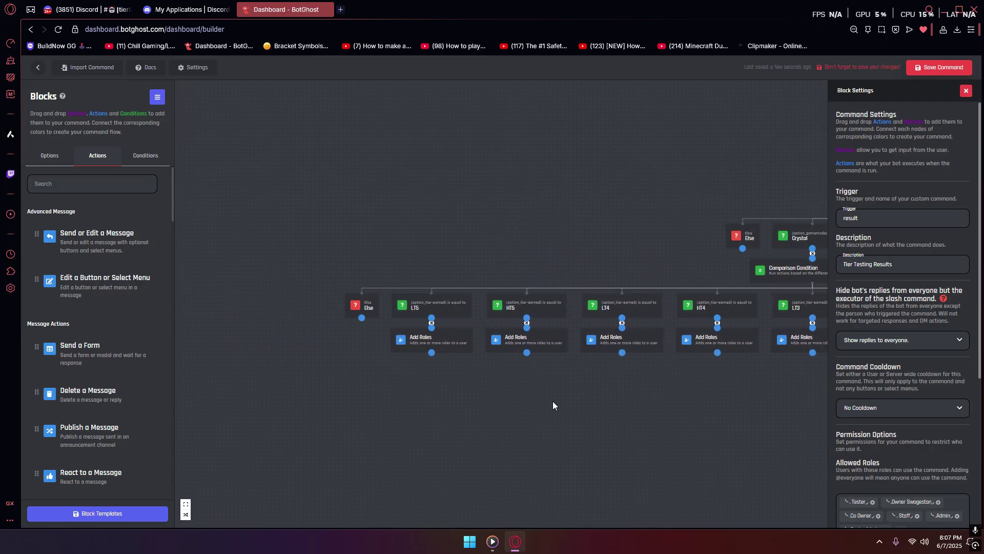
click(466, 334)
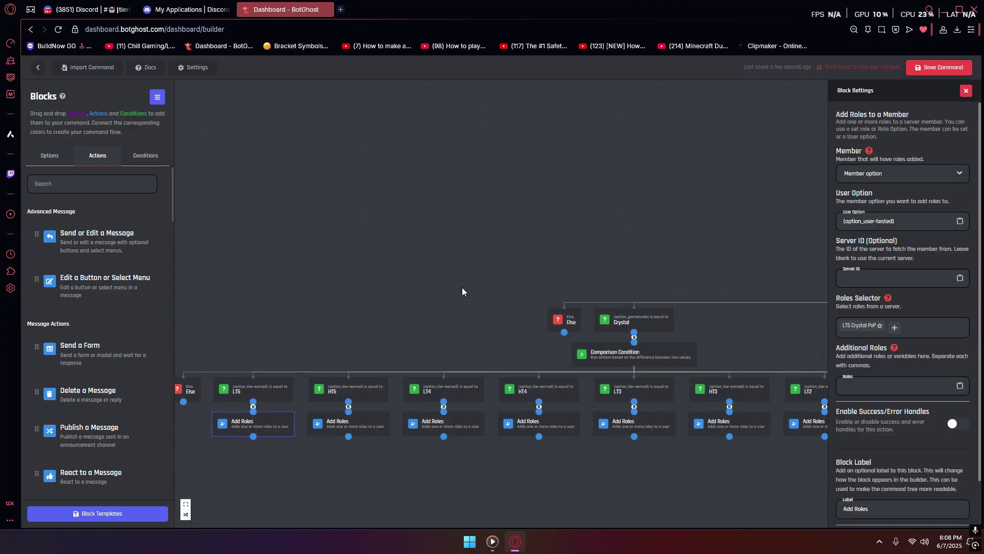
scroll(689, 402, down, 5)
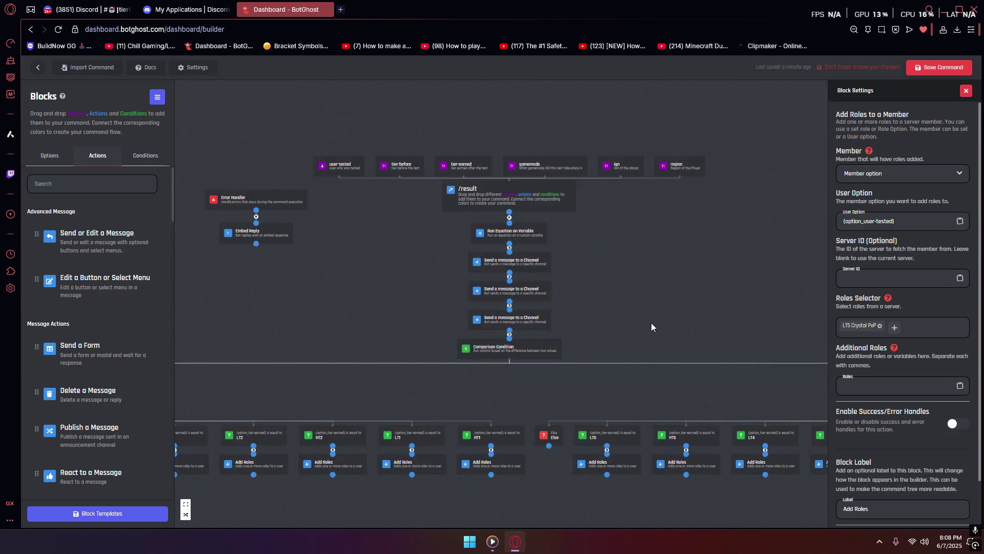
drag(578, 337, 712, 218)
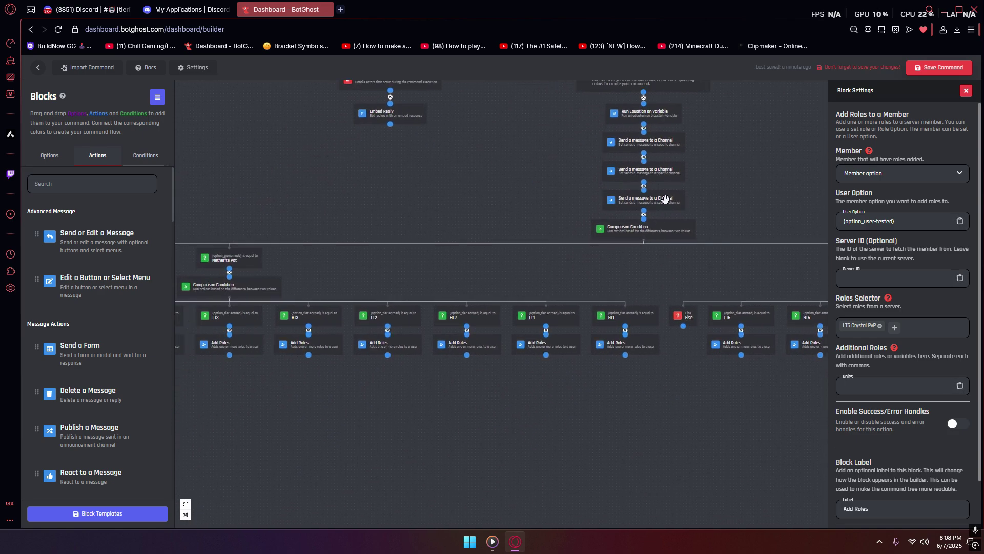
click(654, 237)
click(536, 265)
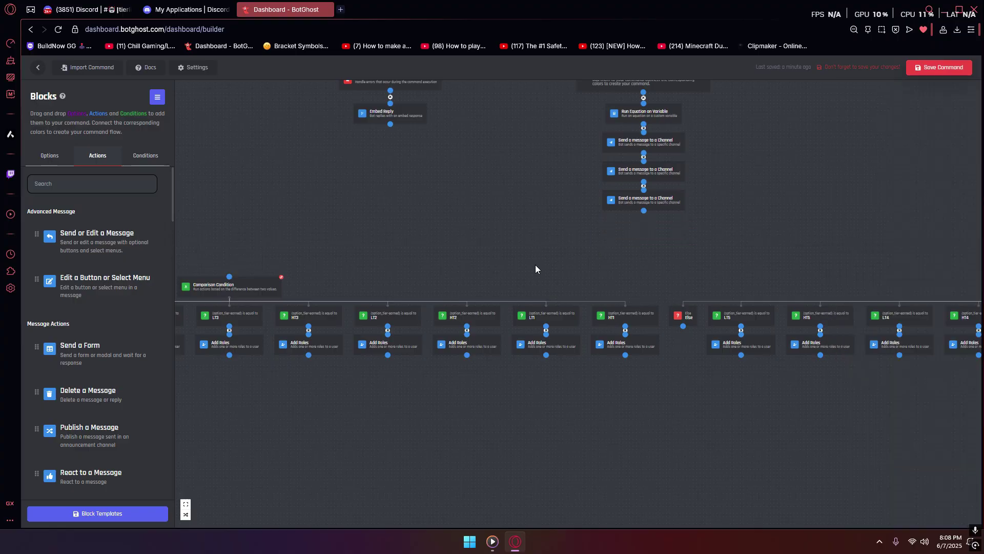
scroll(797, 295, down, 6)
drag(456, 277, 451, 277)
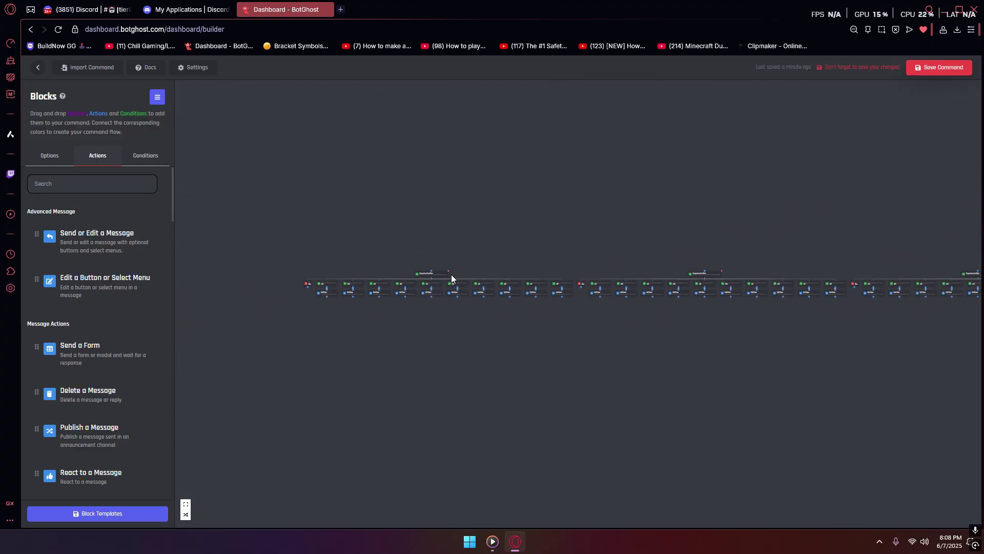
drag(359, 295, 433, 291)
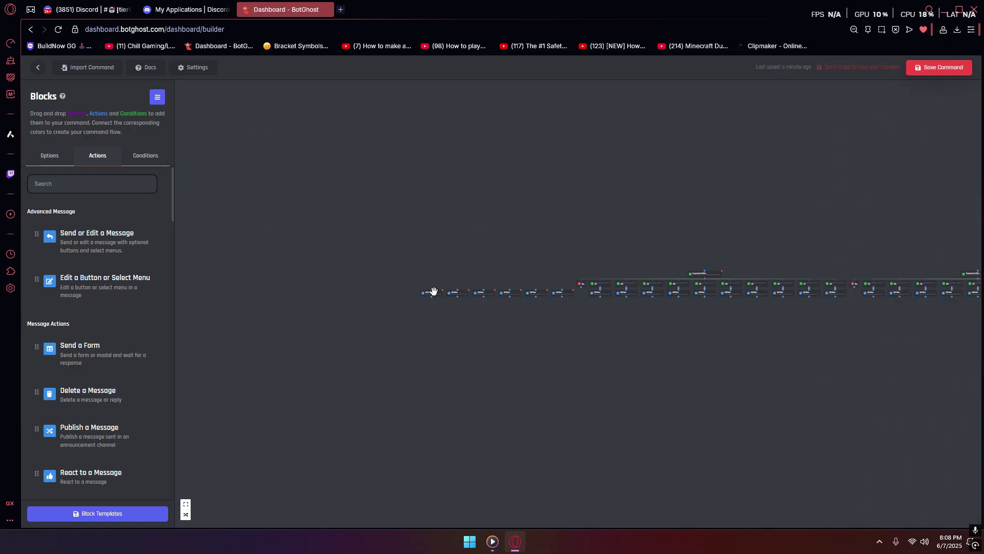
click(512, 293)
drag(552, 293, 455, 290)
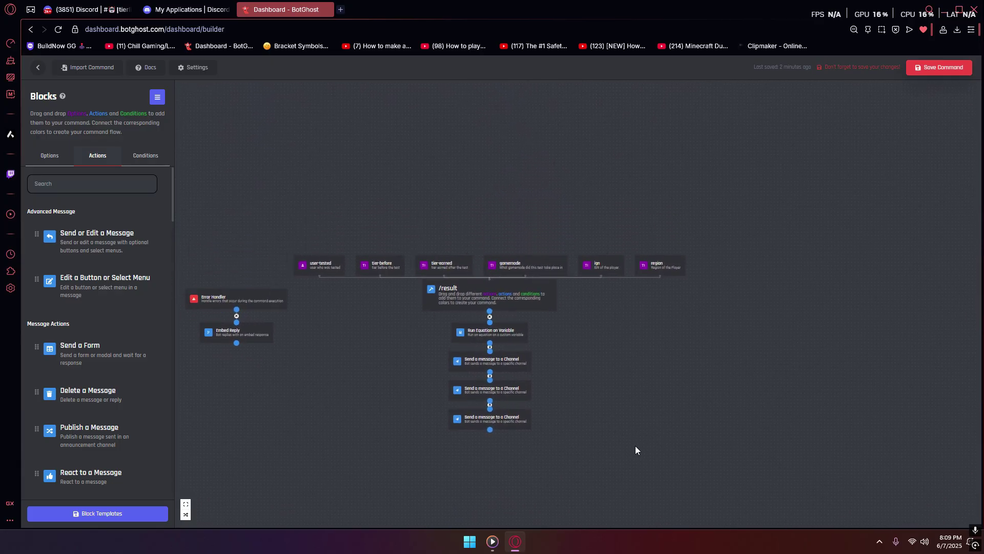
Step: Review the /result message blocks' target channel settings, setting the bottom block's channel
click(511, 395)
scroll(888, 245, down, 2)
scroll(889, 246, up, 2)
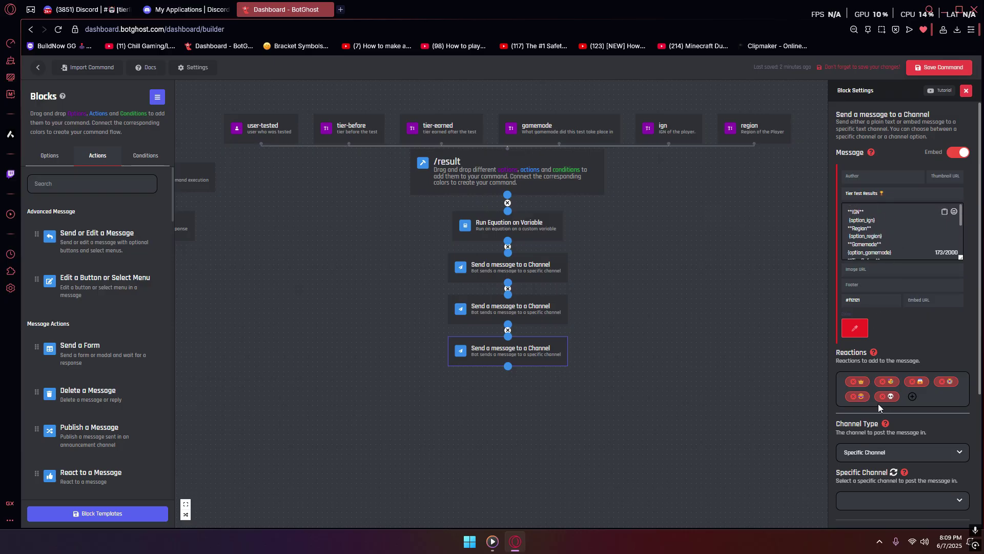
click(527, 308)
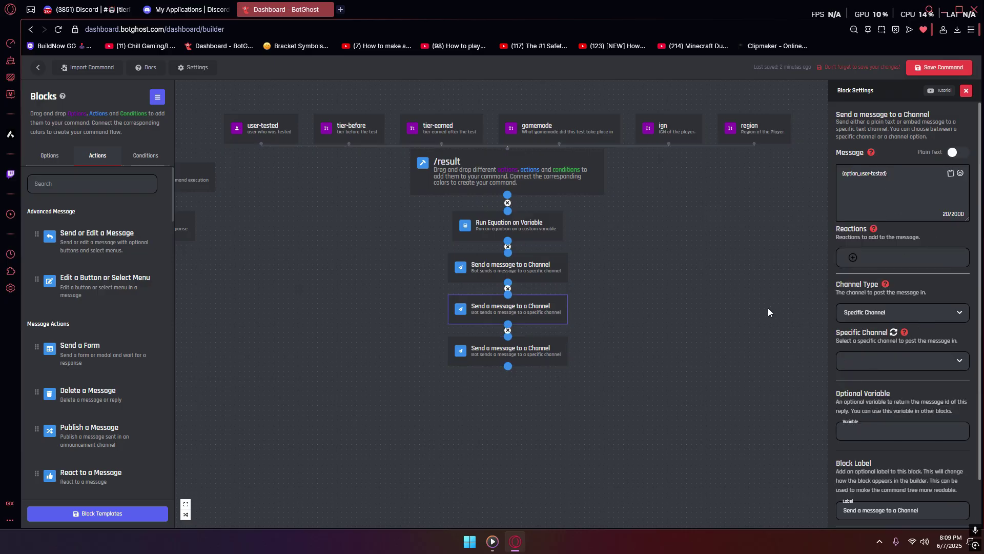
click(902, 360)
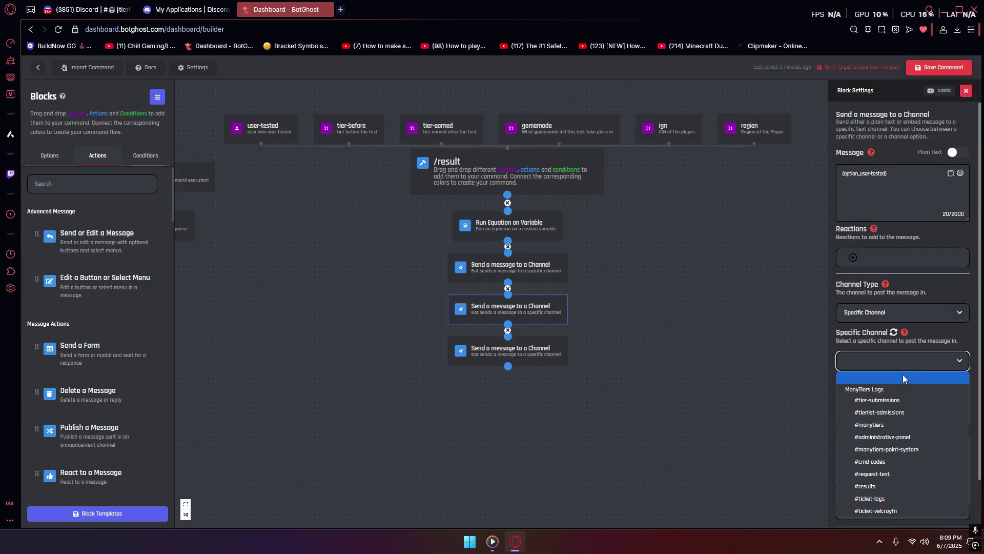
click(543, 355)
scroll(903, 353, down, 5)
click(903, 308)
click(872, 445)
click(902, 307)
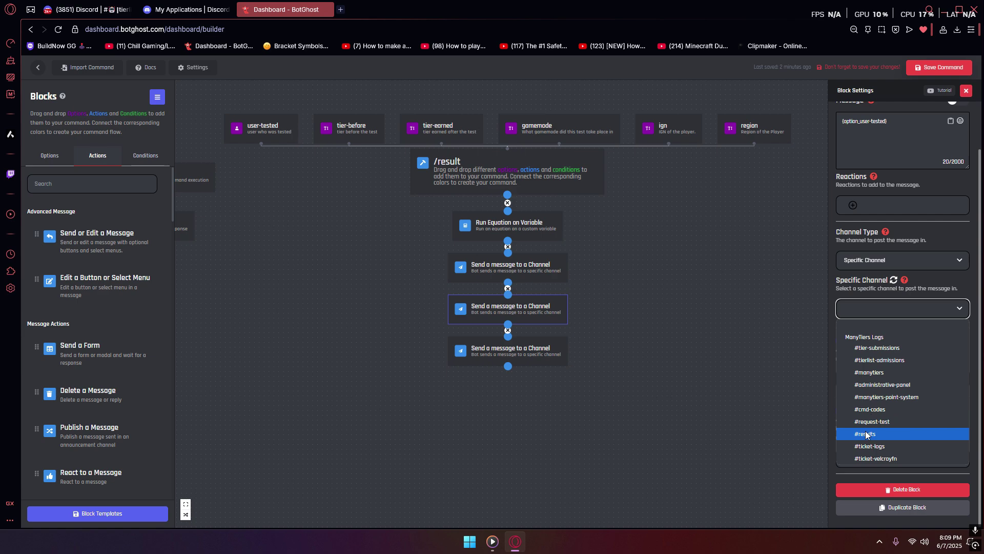
Step: Check the top and embed message blocks' channels, then save the /result command
drag(538, 262, 538, 271)
click(887, 318)
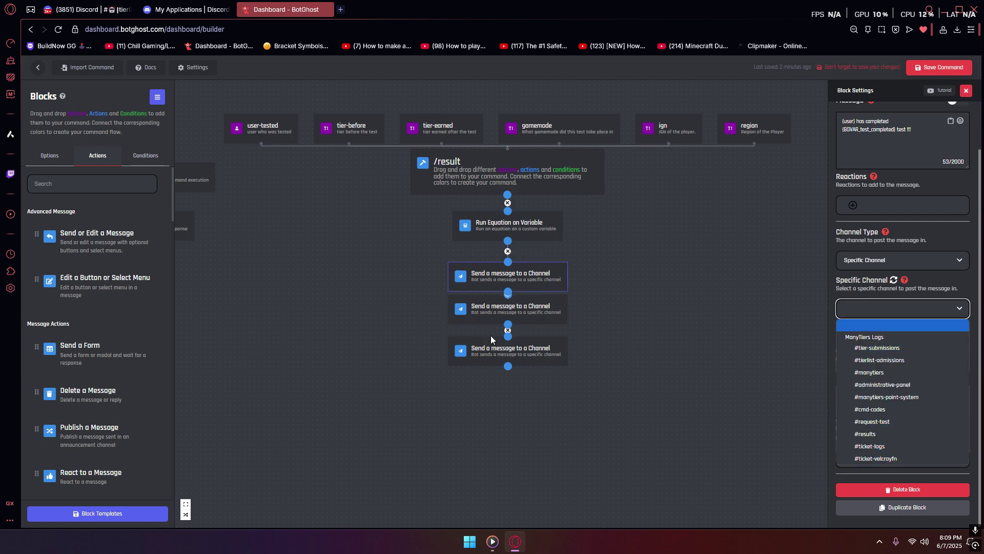
click(888, 447)
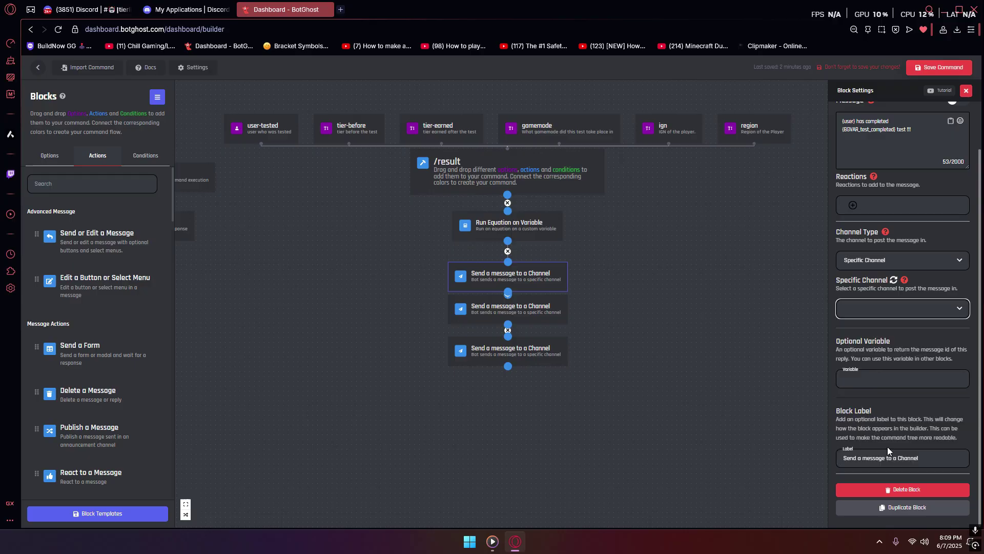
click(538, 215)
drag(631, 234, 740, 343)
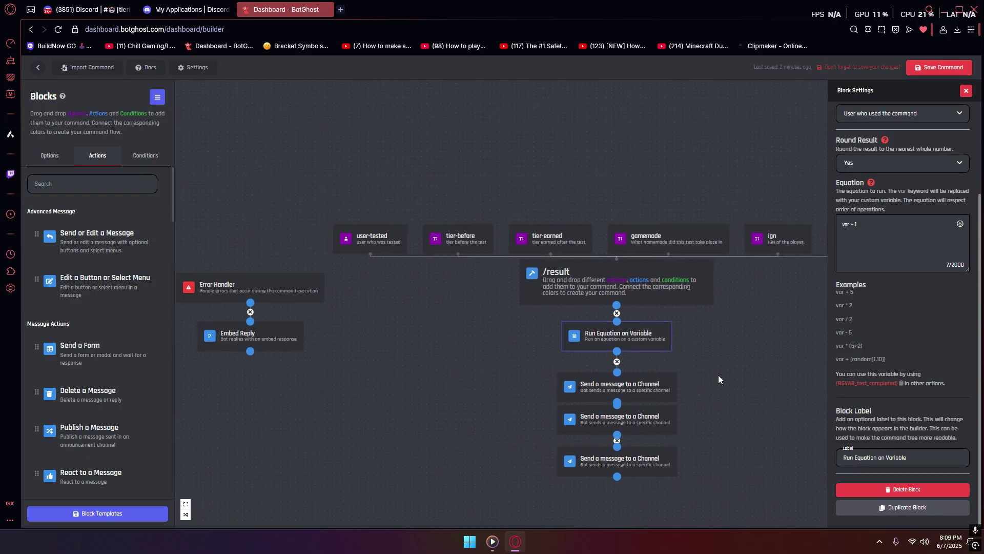
click(616, 462)
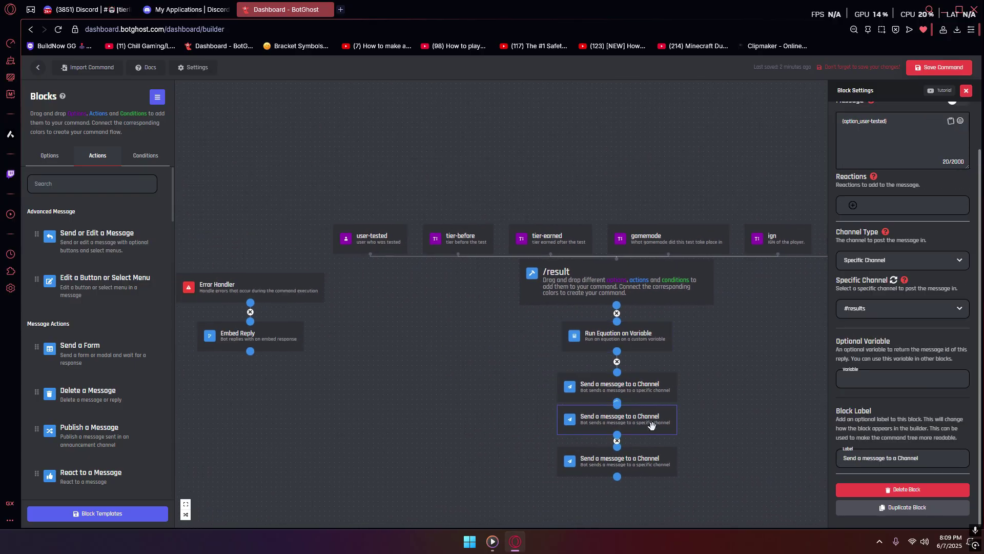
click(939, 67)
click(87, 9)
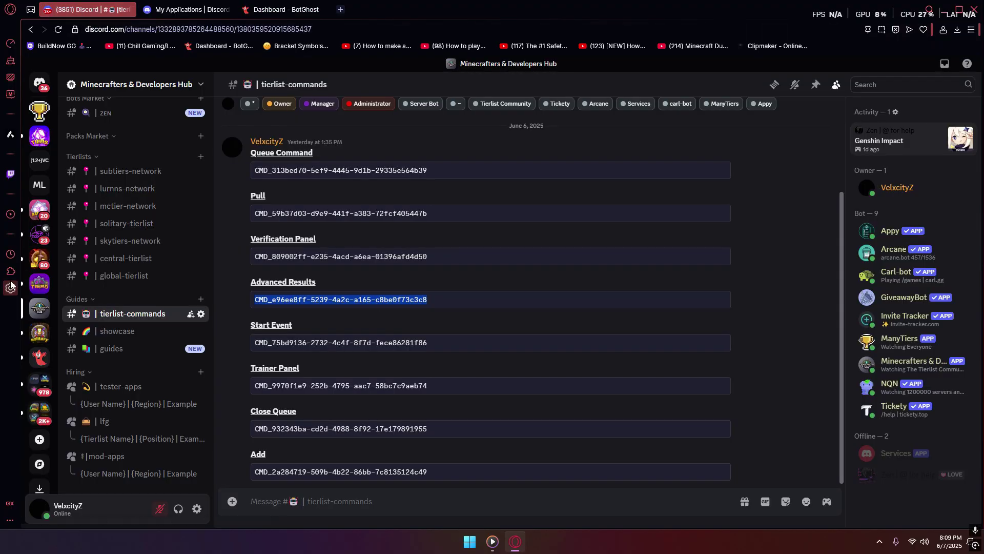
Step: Start the /result command in ManyTiers Logs #ticket-logs
click(39, 185)
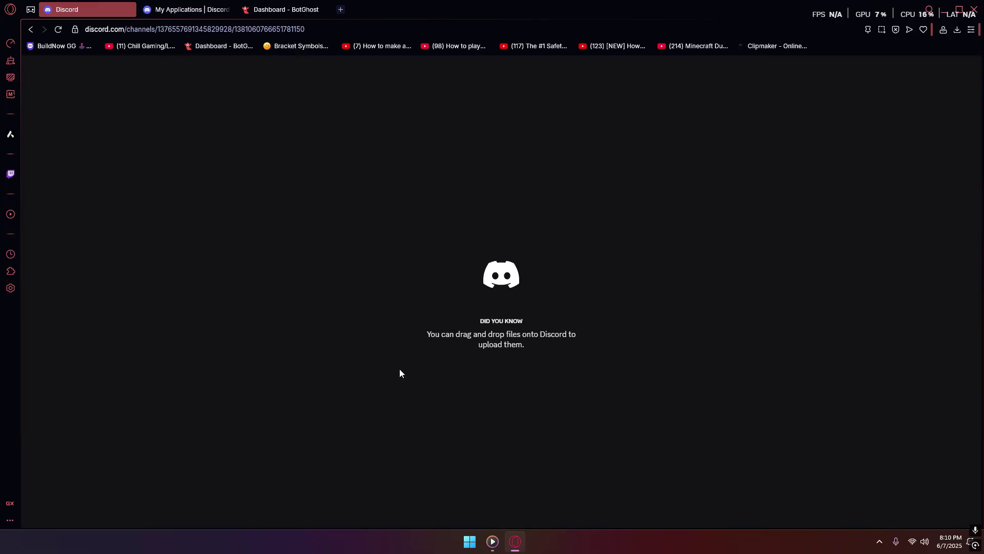
text(/yr)
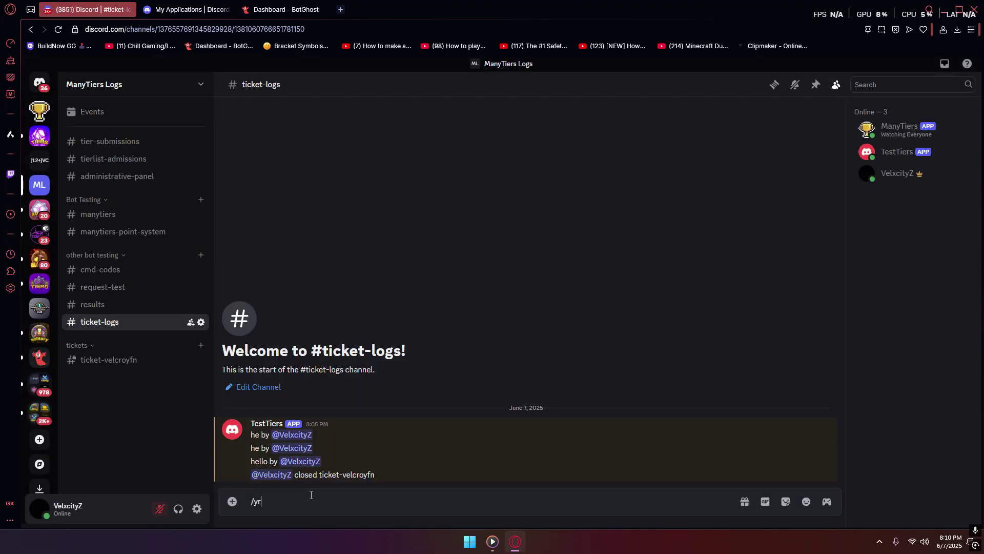
key(BackSpace)
key(BackSpace)
text(re)
key(Tab)
text(v)
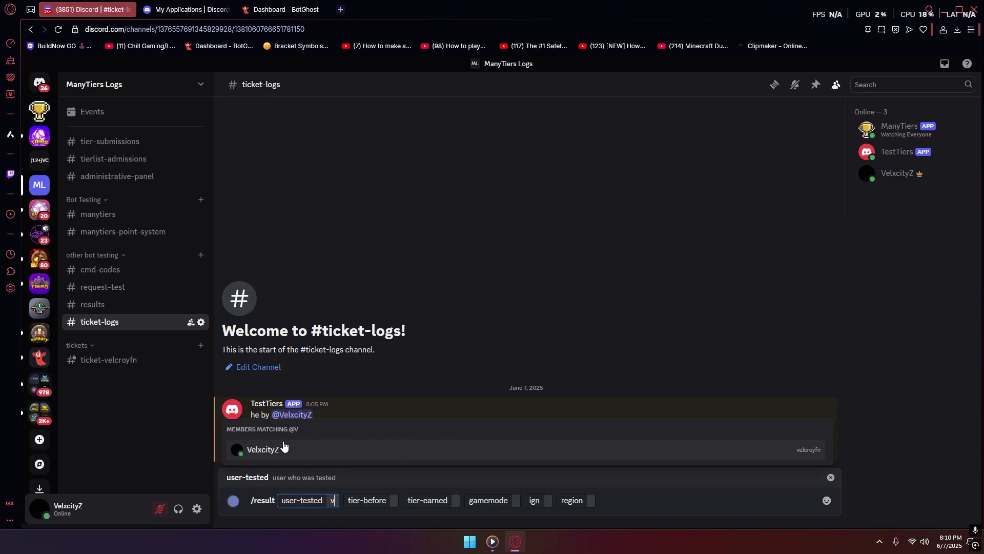
Step: Submit /result with a tested member, LT3, LT3, Crystal and a player IGN, hitting a Missing Role error
click(285, 447)
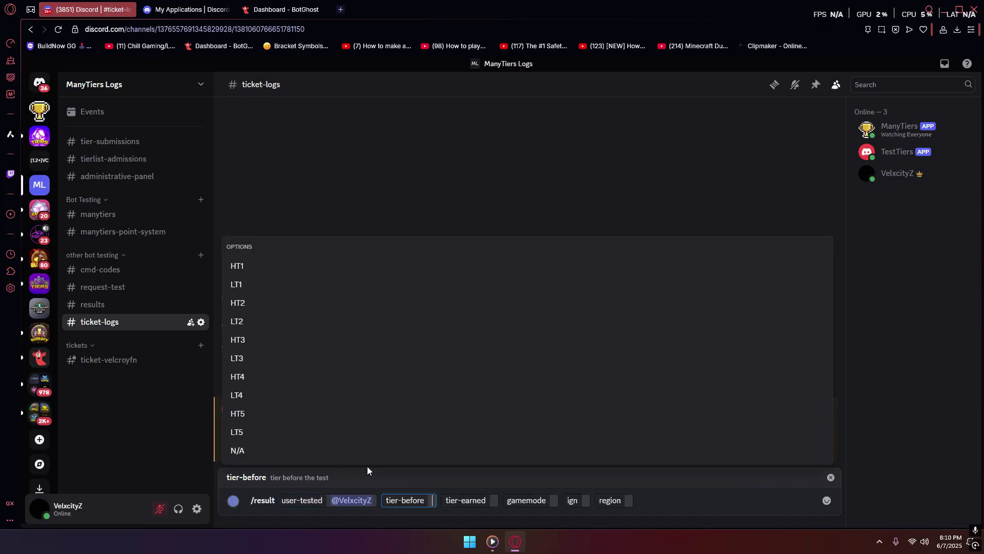
click(257, 357)
click(255, 376)
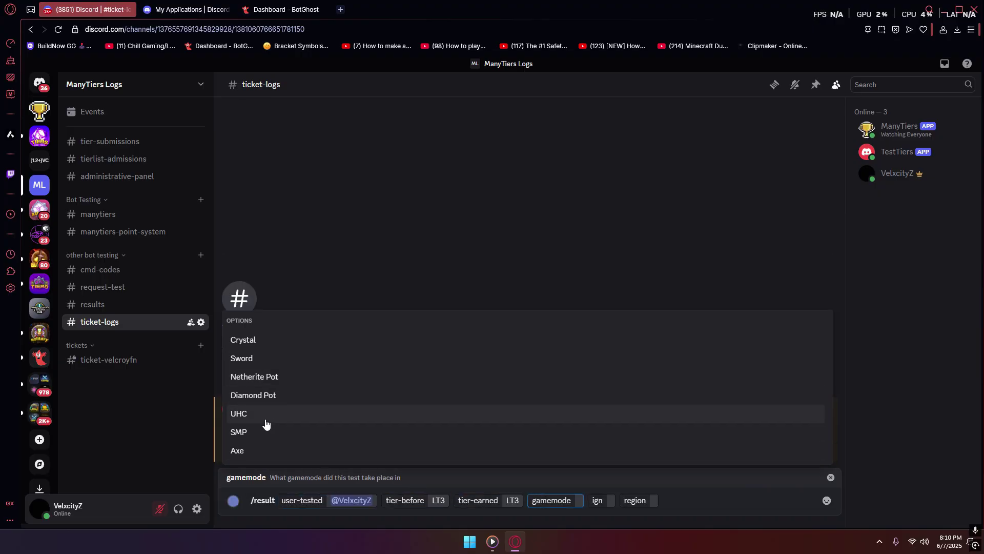
click(241, 347)
text(ItzVsk)
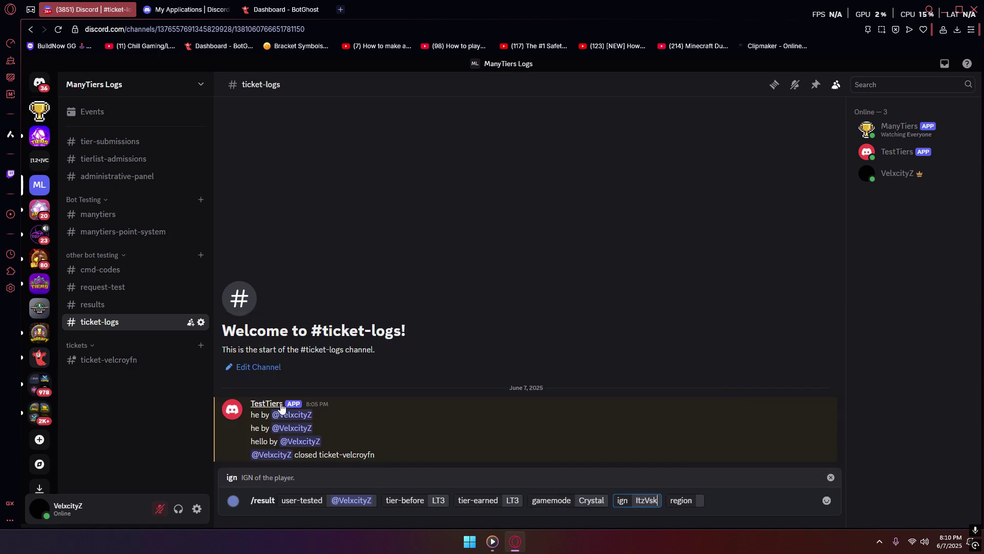
key(Return)
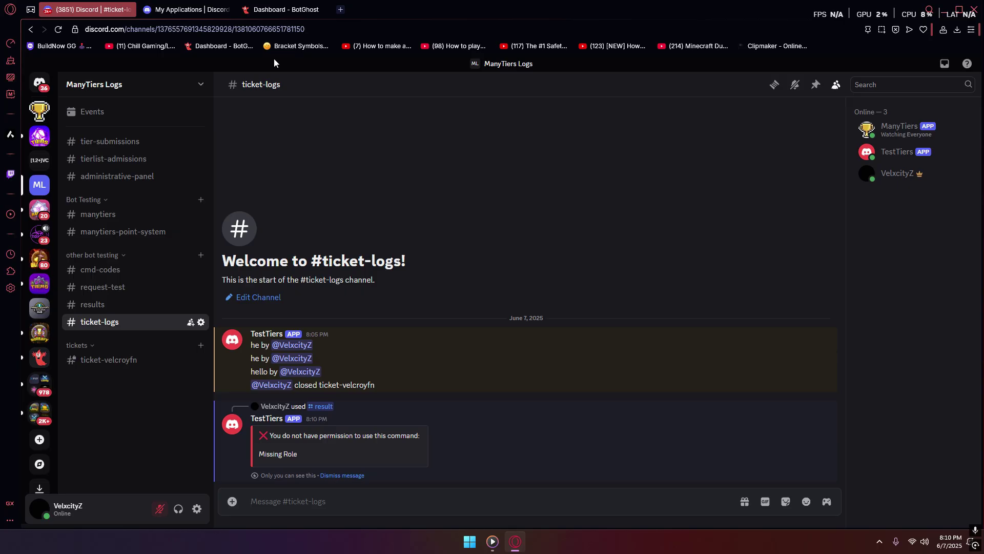
click(286, 9)
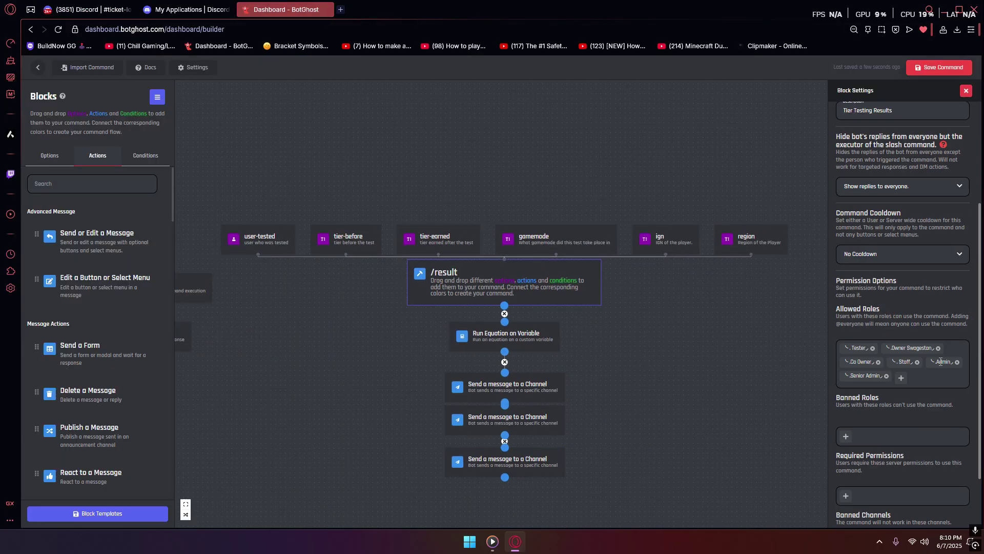
Step: Remove every existing role, including Admin, from /result's Allowed Roles
scroll(940, 361, up, 1)
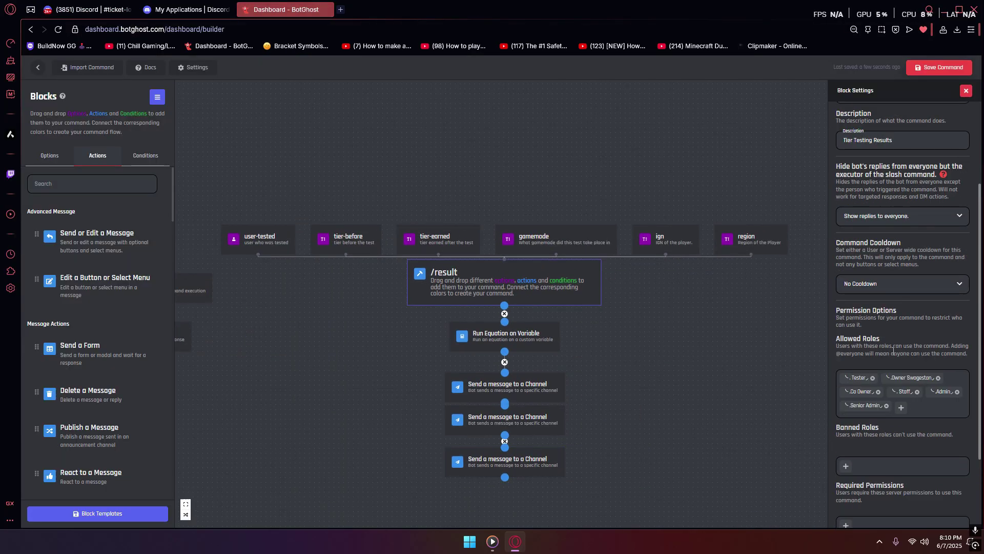
click(887, 406)
click(878, 392)
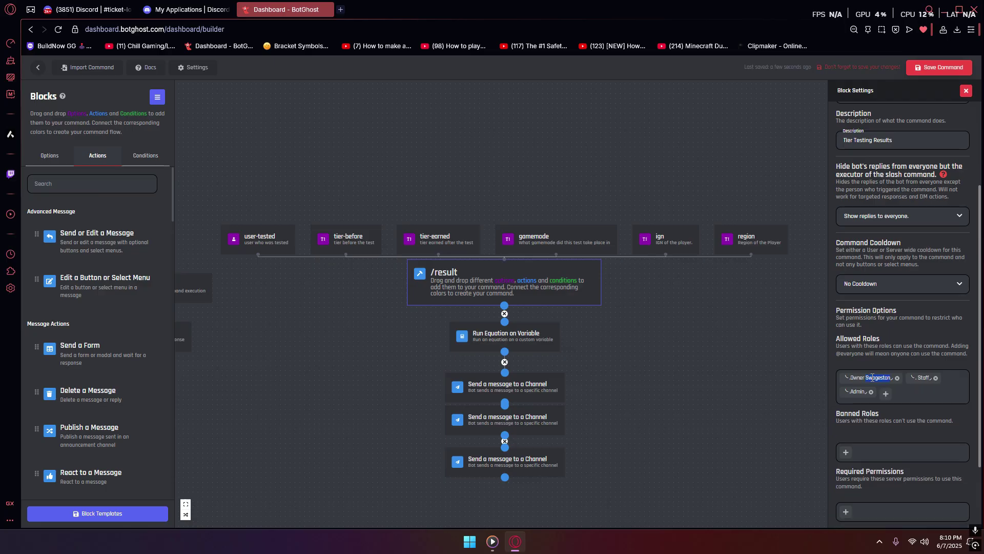
click(873, 378)
click(897, 378)
click(871, 379)
Step: Allow only the ManyTiers Logs tester role, save the command, and reload Discord
click(846, 379)
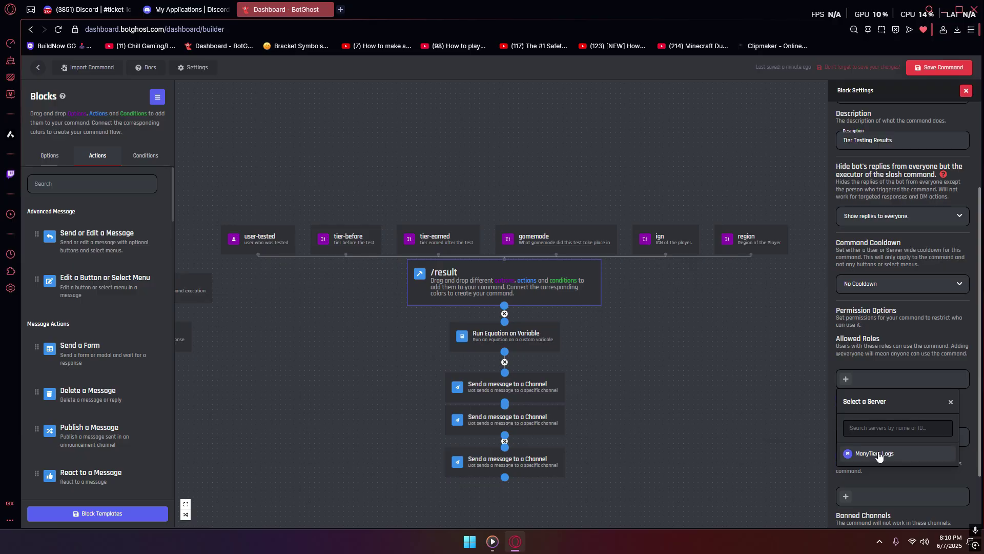
click(867, 457)
scroll(870, 446, down, 2)
click(871, 431)
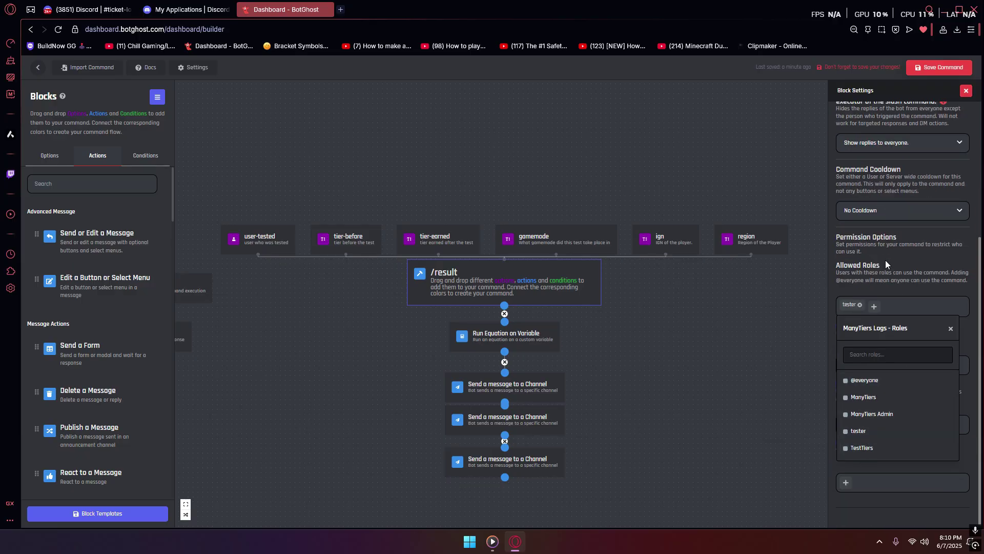
key(ctrl+s)
click(100, 5)
key(ctrl+r)
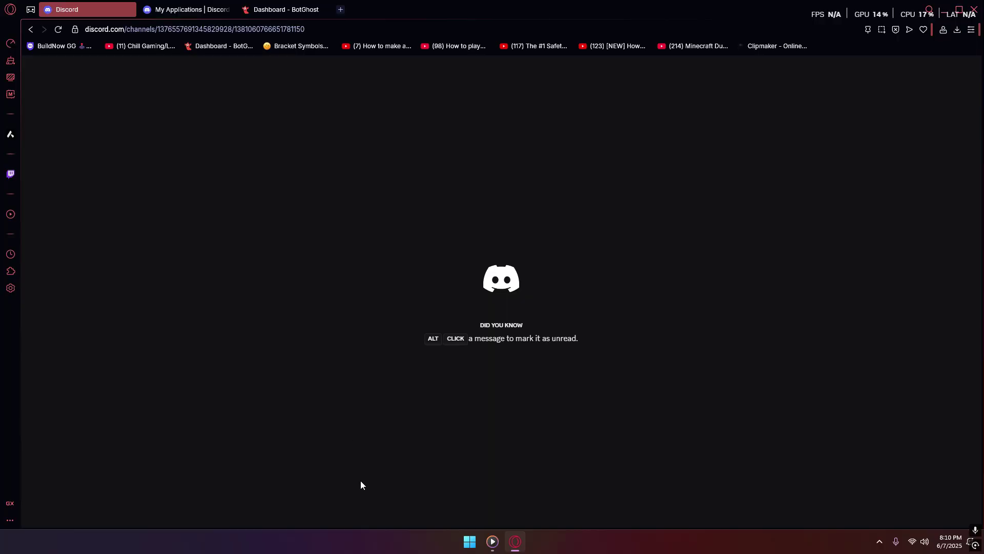
Step: Assign yourself the tester role from your member profile
text(/)
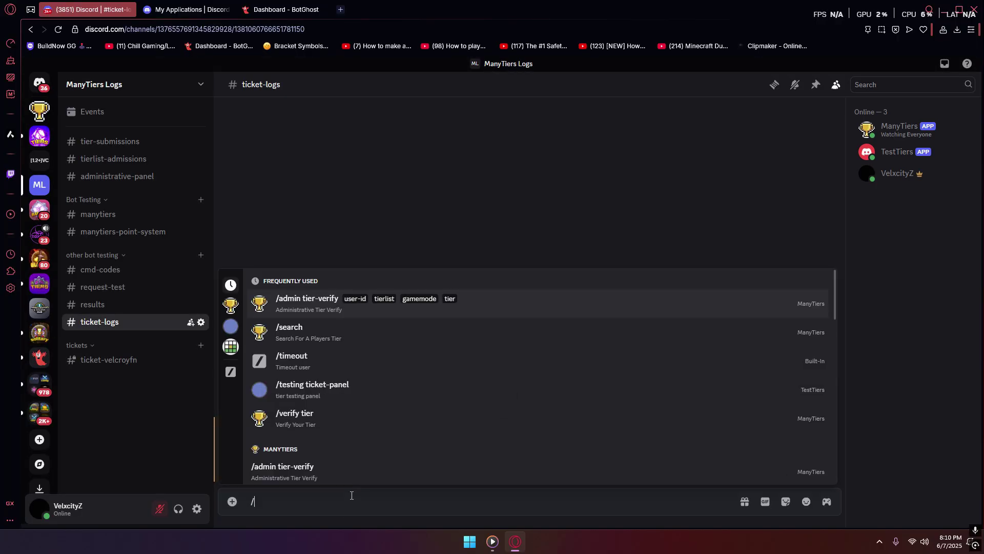
click(872, 174)
click(768, 342)
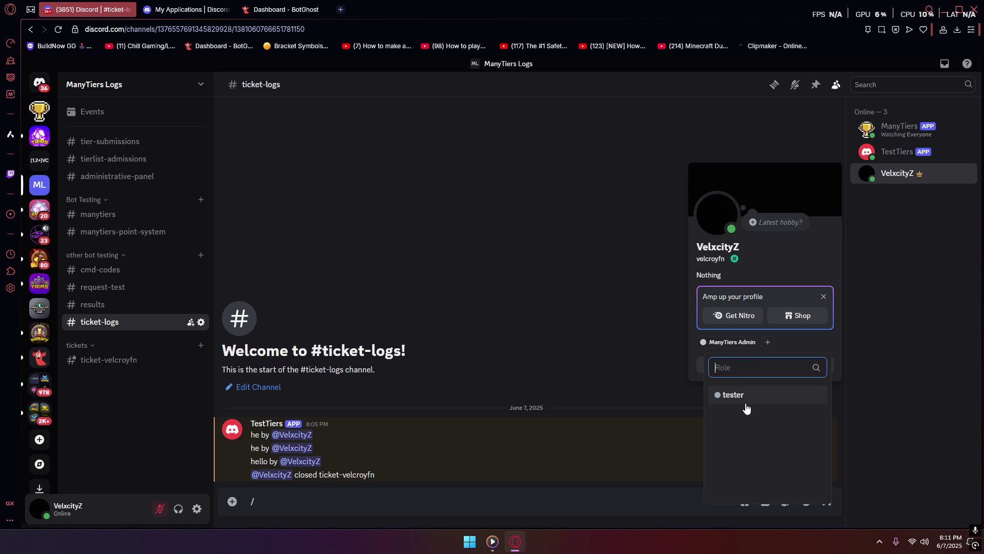
click(343, 482)
Step: Run /result for yourself with LT3, LT3, Crystal, a player IGN and region NA, then check #results
text(res)
click(328, 461)
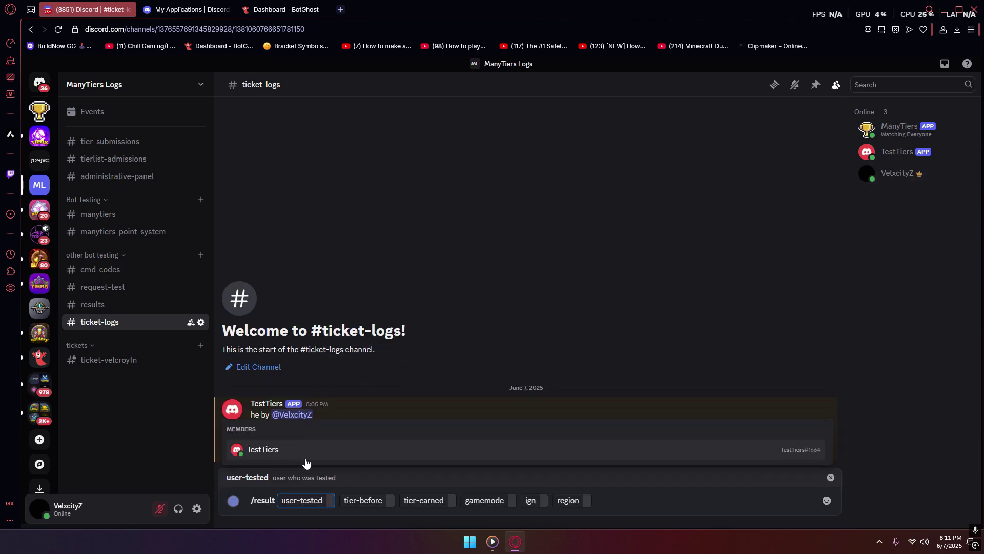
click(325, 454)
click(241, 358)
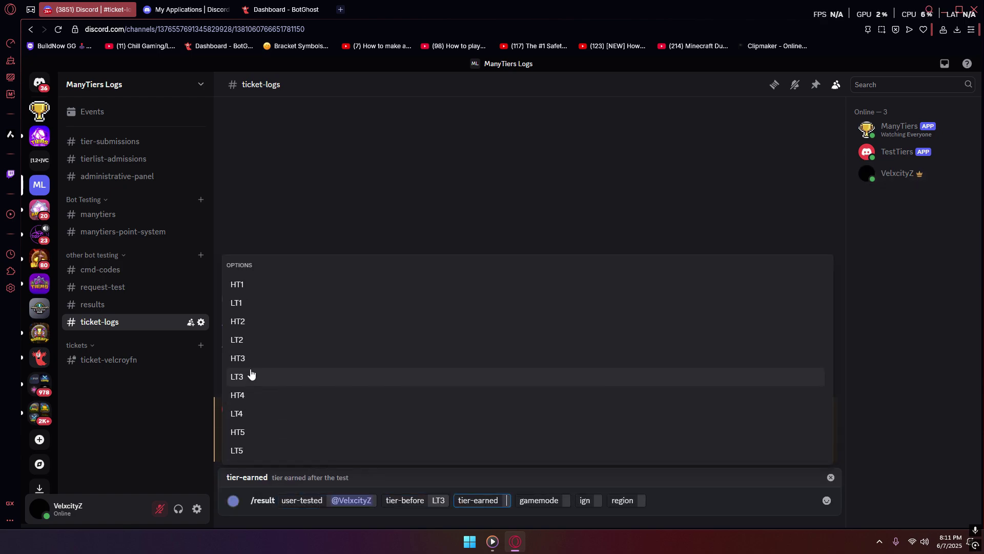
click(248, 374)
click(251, 342)
text(ItzVslo)
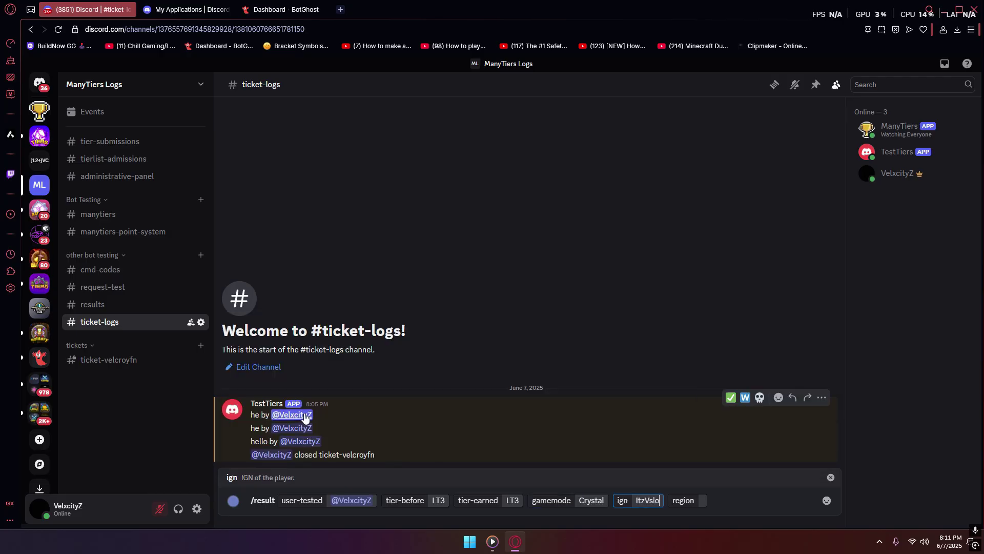
key(Tab)
text(NA)
key(Return)
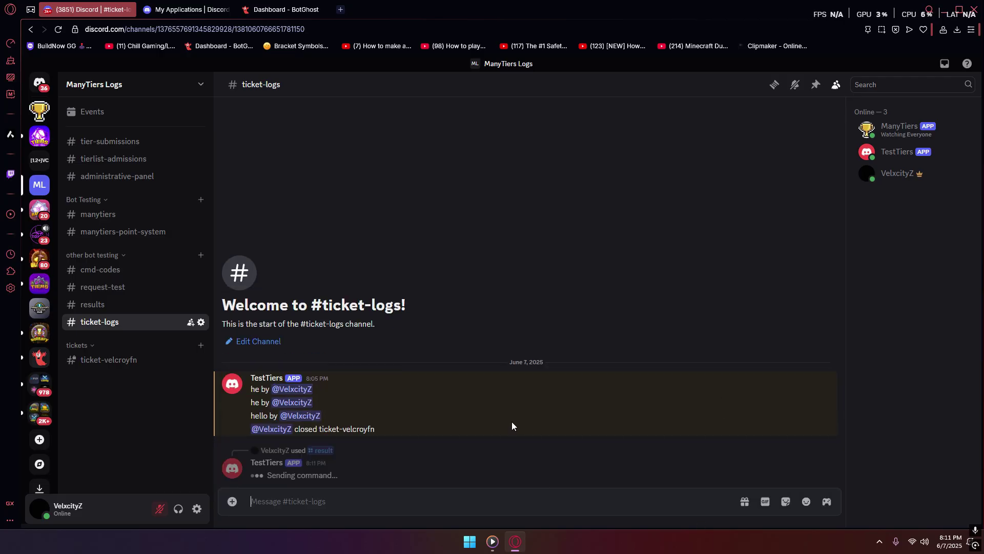
click(125, 305)
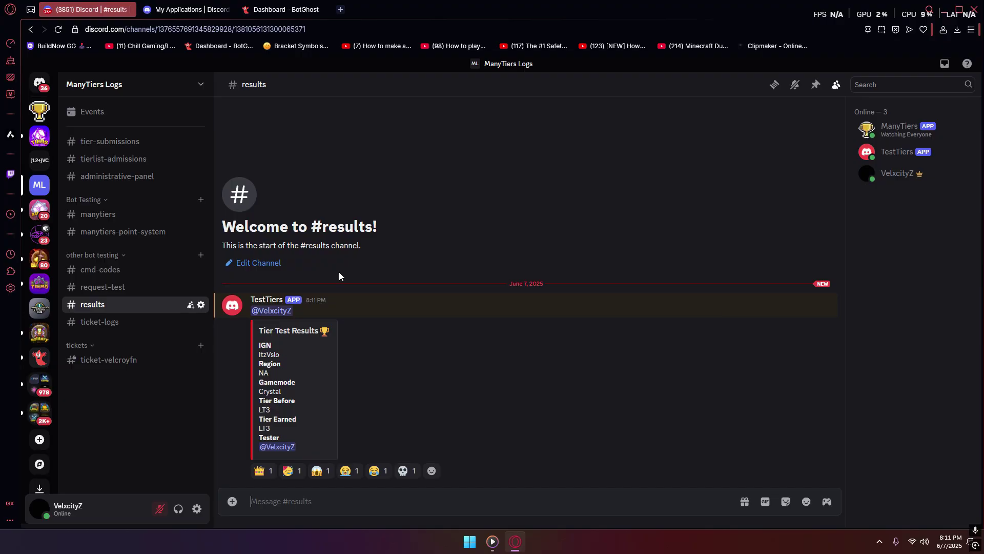
click(286, 9)
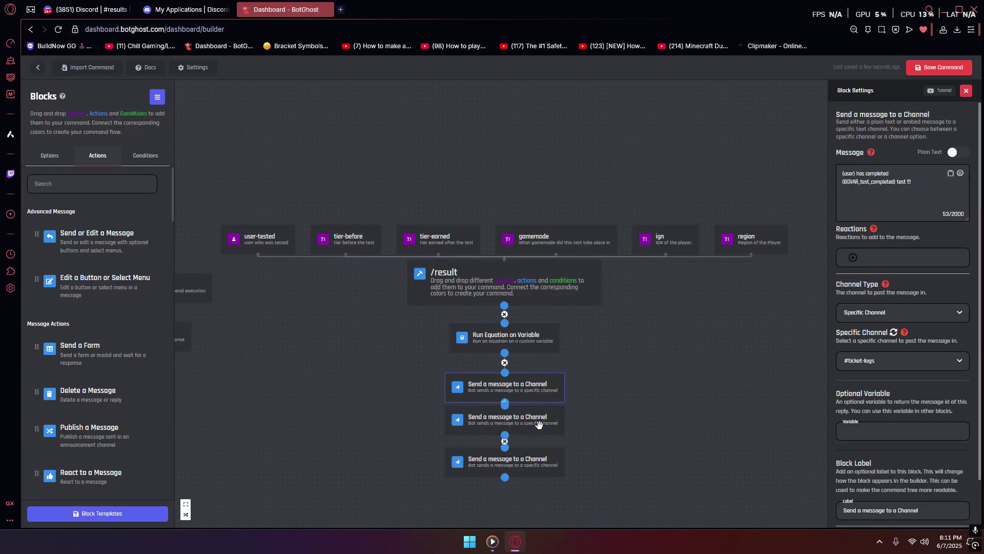
click(535, 338)
click(531, 397)
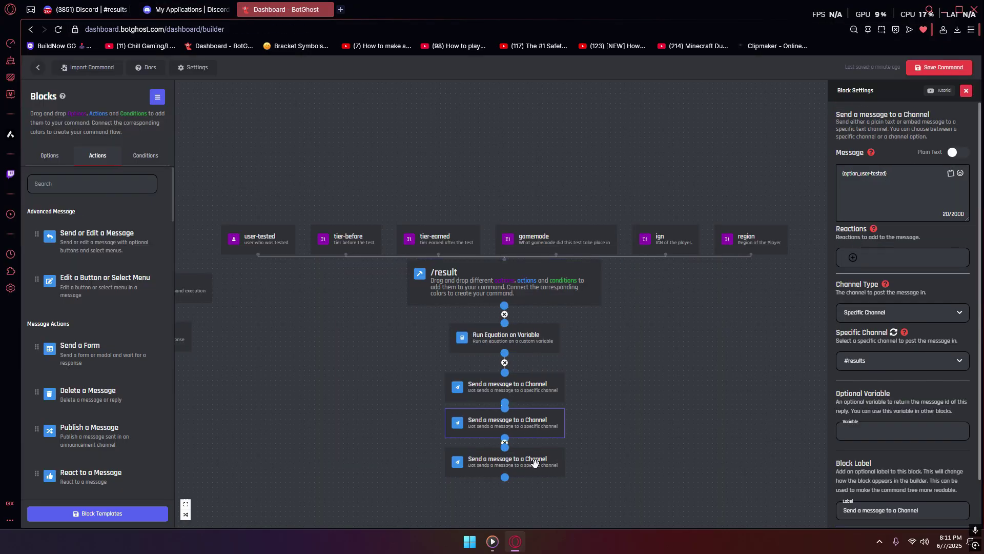
drag(533, 385, 531, 384)
click(531, 385)
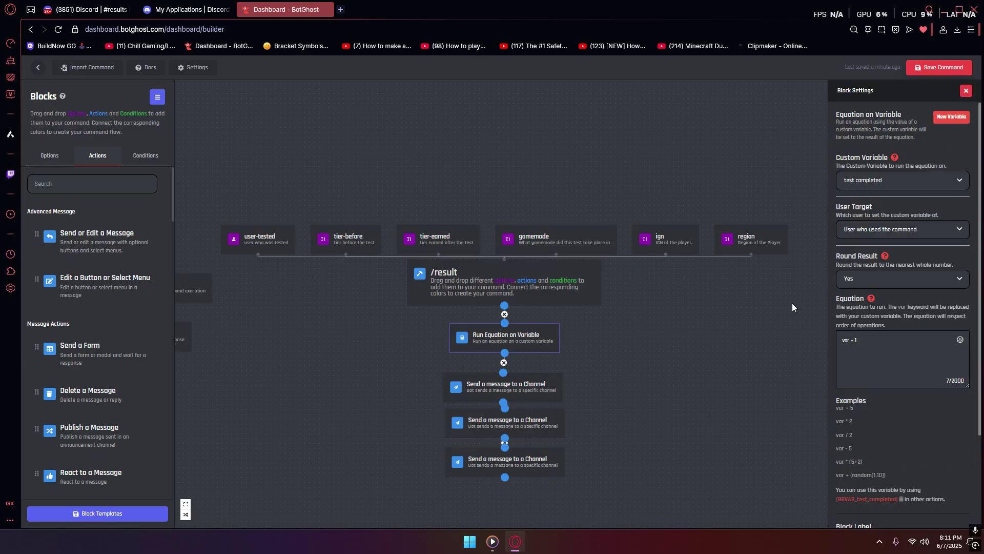
click(545, 398)
click(528, 391)
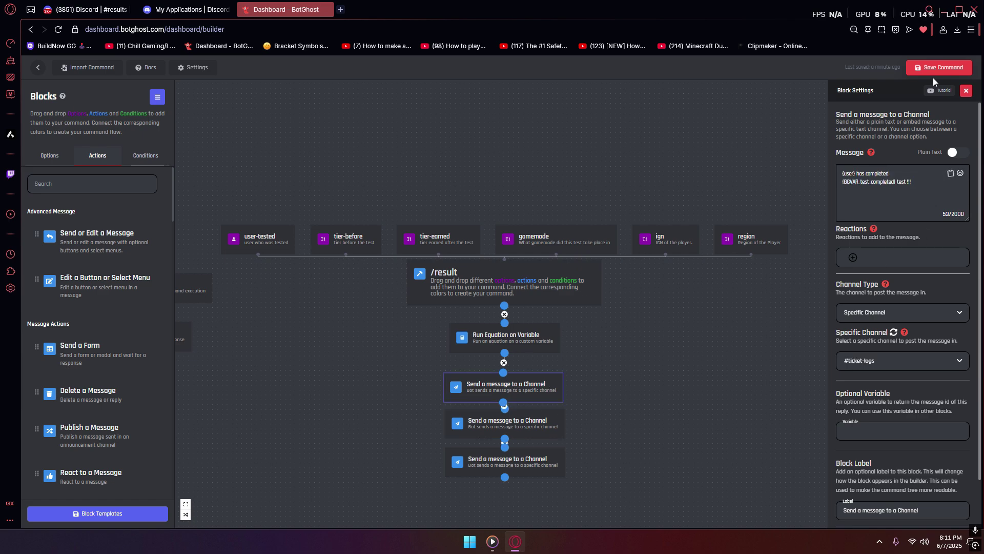
key(ctrl+s)
click(88, 9)
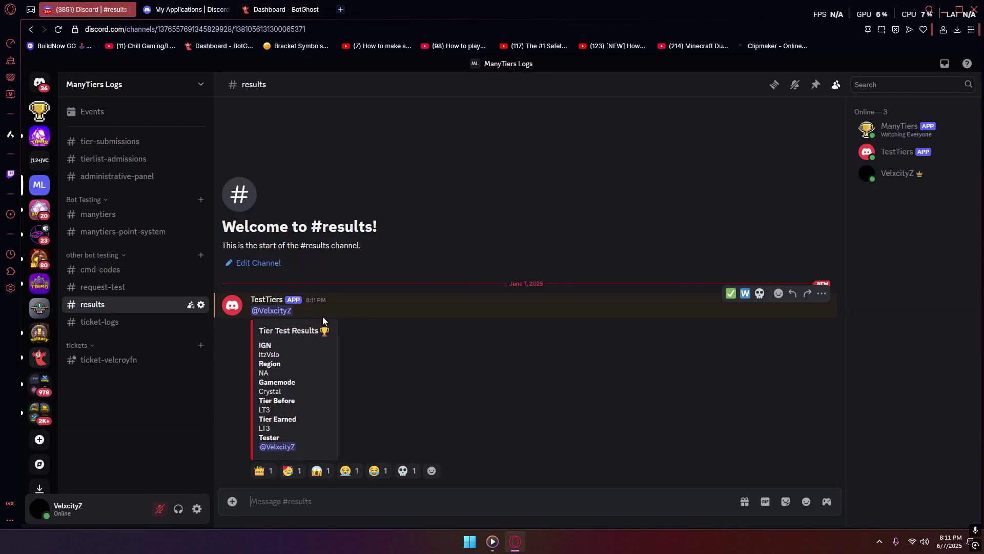